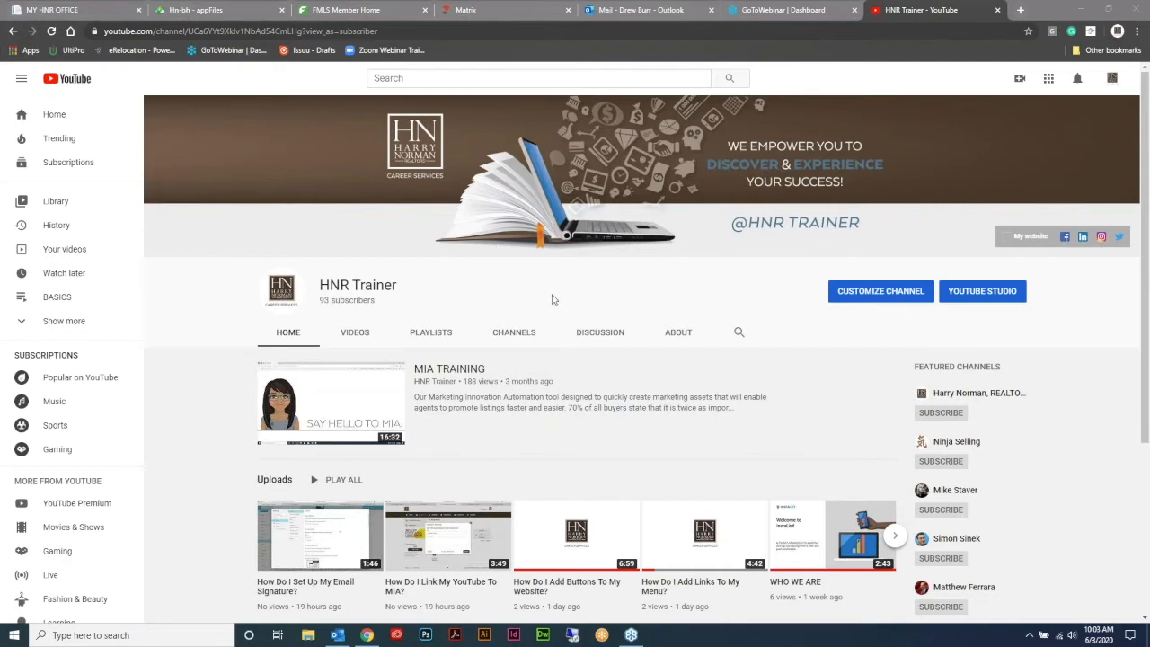
- Switch to the office homepage browser tab
left_click(65, 11)
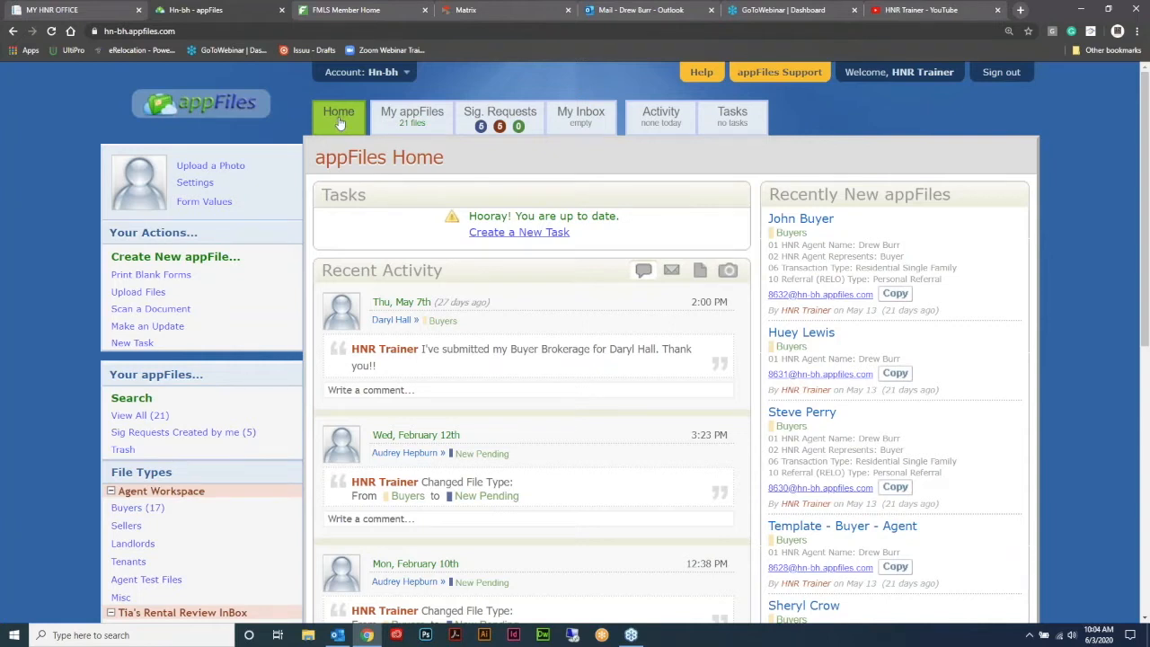
- Open the My appFiles list of 21 files and close the signature requests overview
left_click(418, 119)
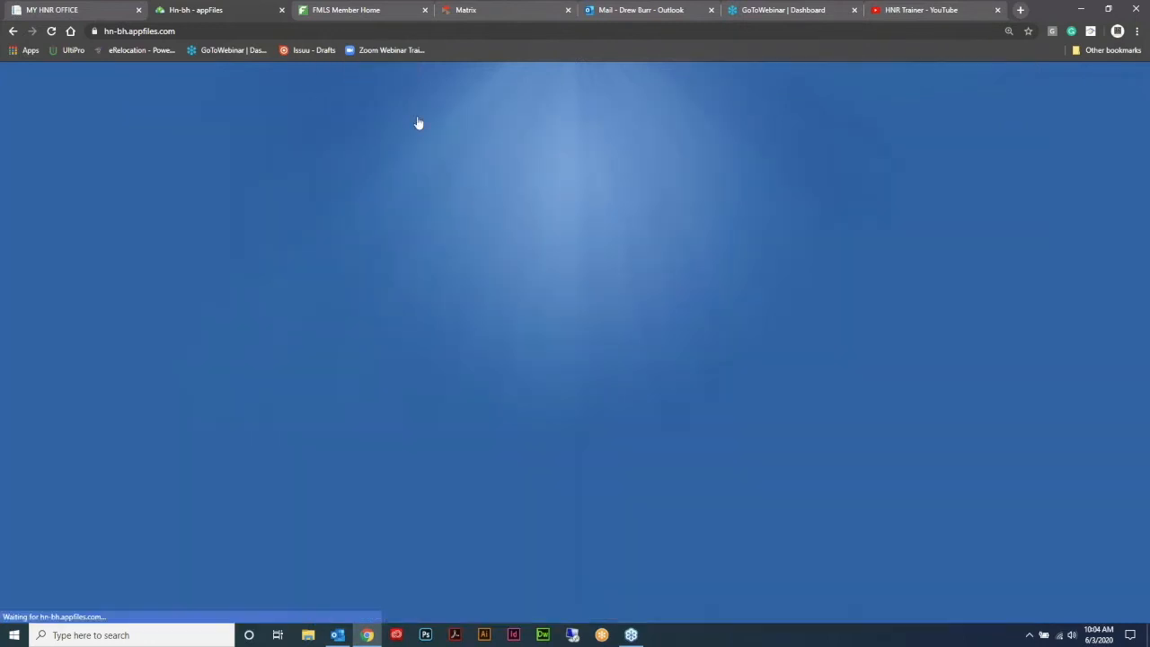
scroll(656, 334, "down", 3)
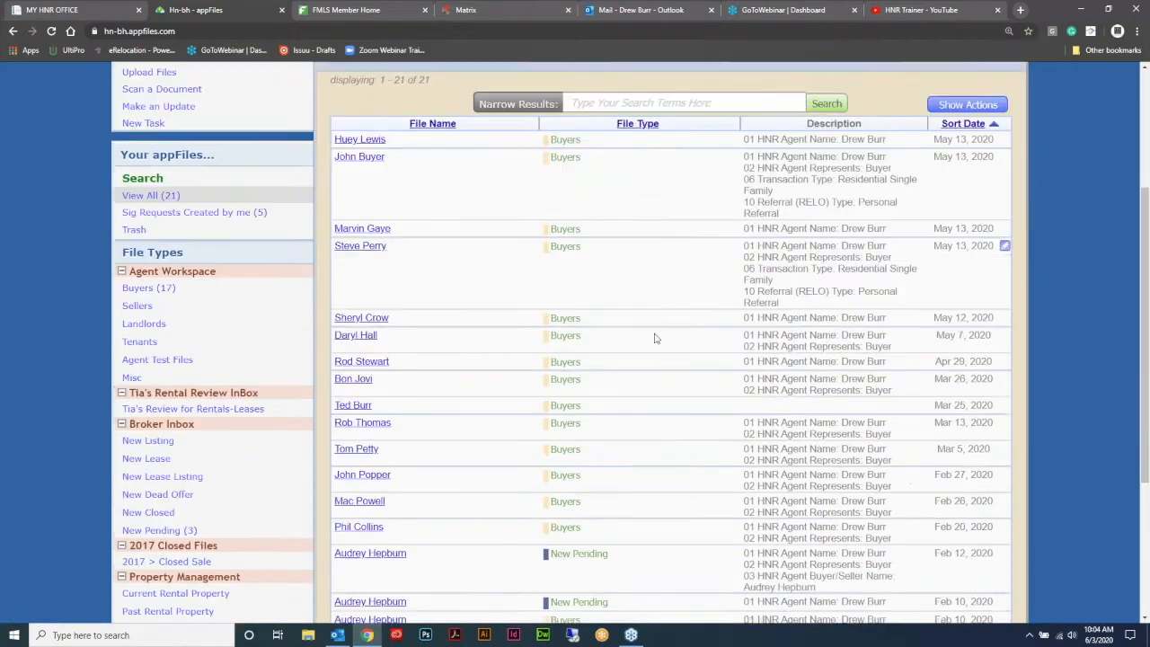
scroll(660, 335, "up", 2)
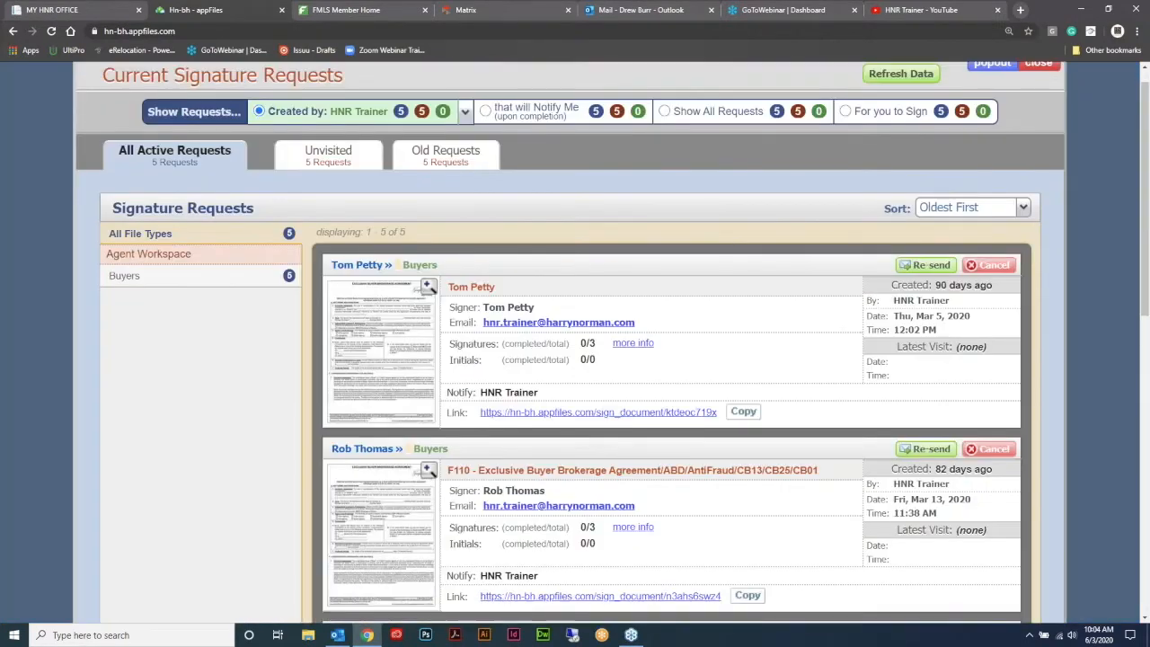
scroll(858, 213, "down", 3)
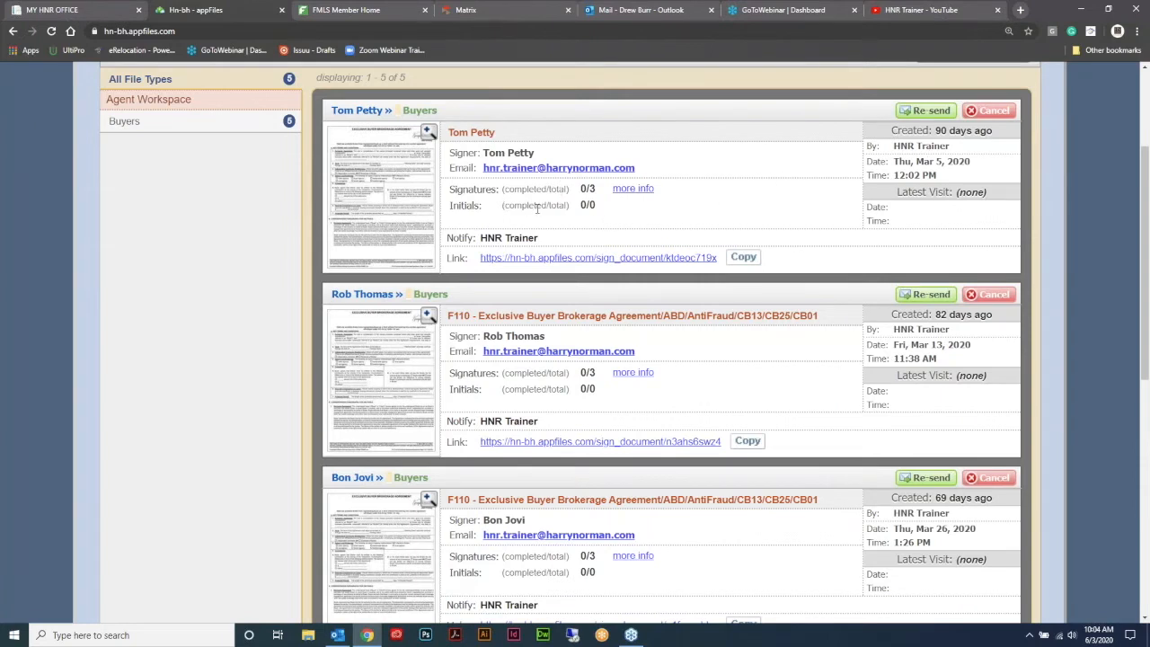
scroll(813, 211, "up", 3)
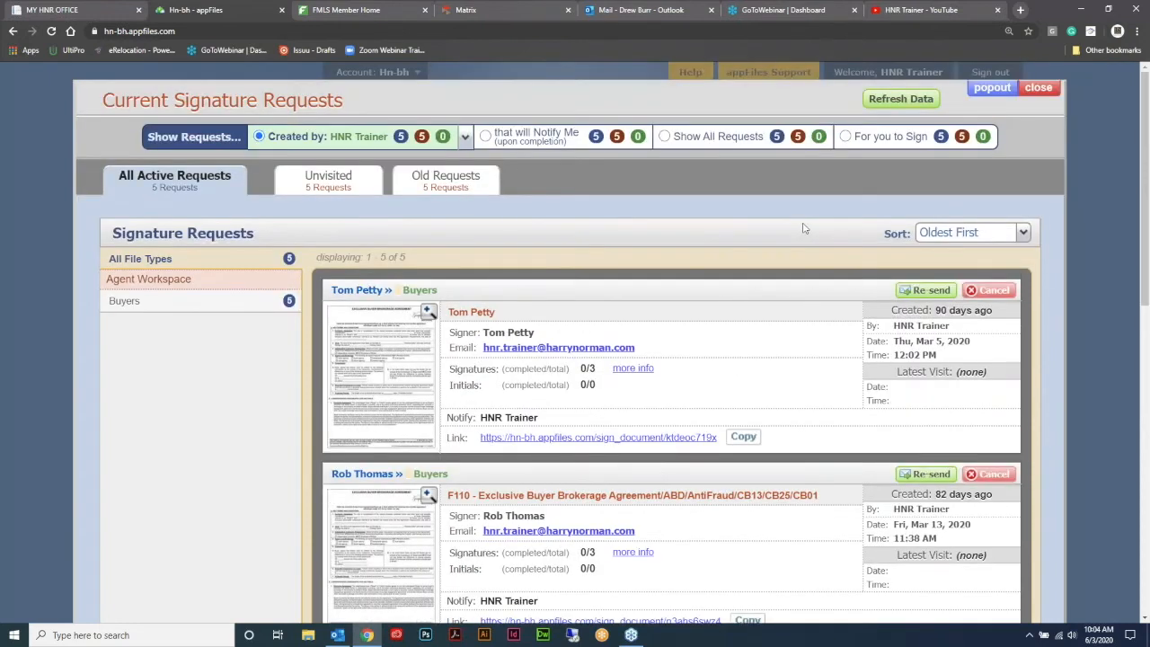
left_click(1039, 87)
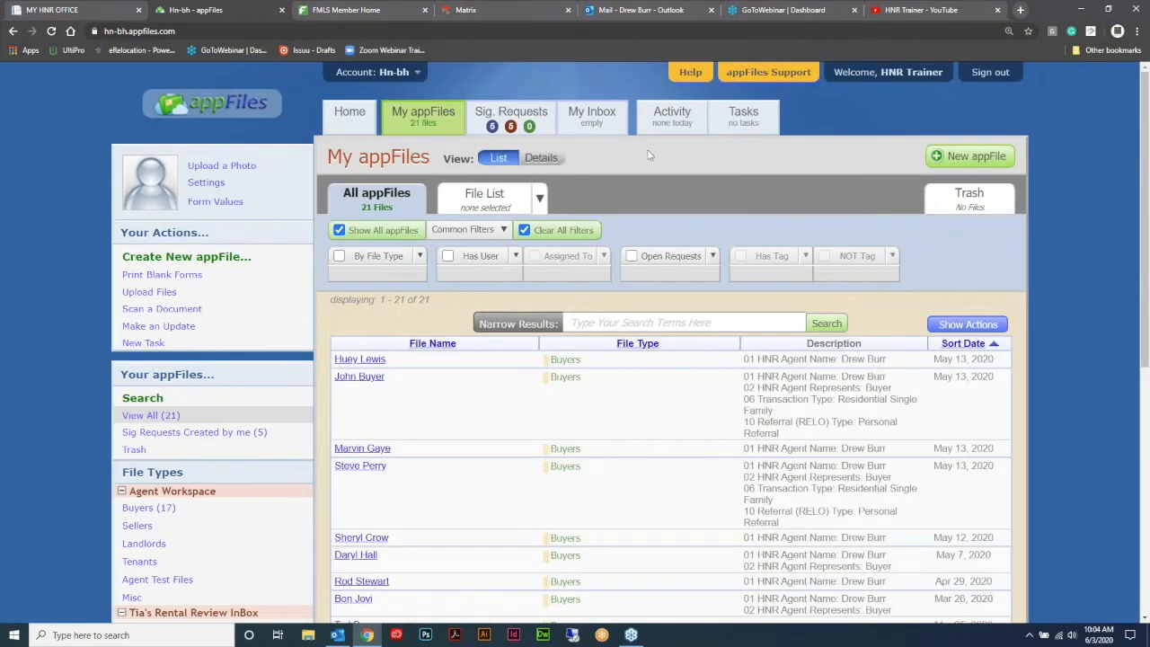
- Look at the empty appFiles inbox and the tasks overview, closing both
left_click(589, 124)
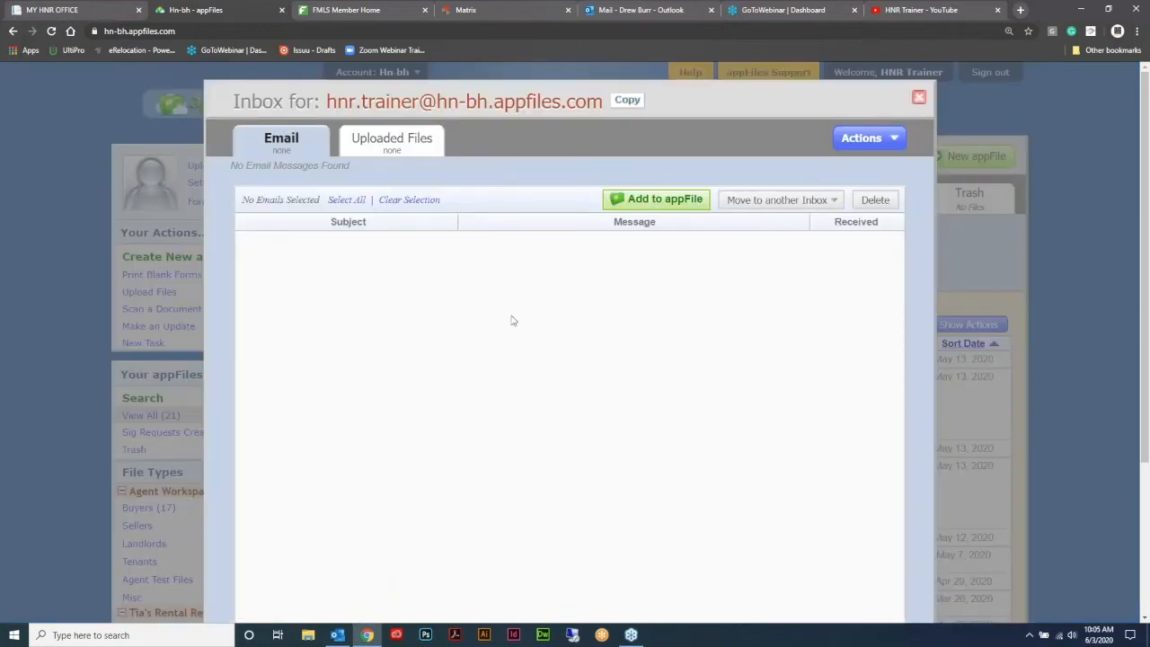
left_click(918, 96)
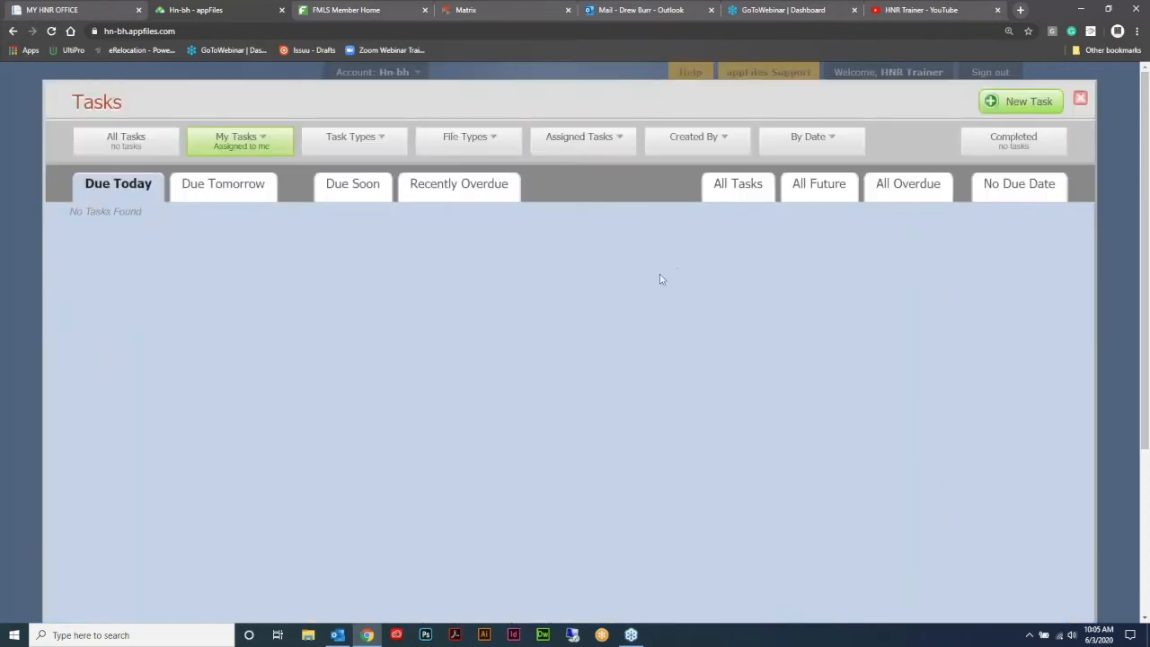
left_click(1080, 100)
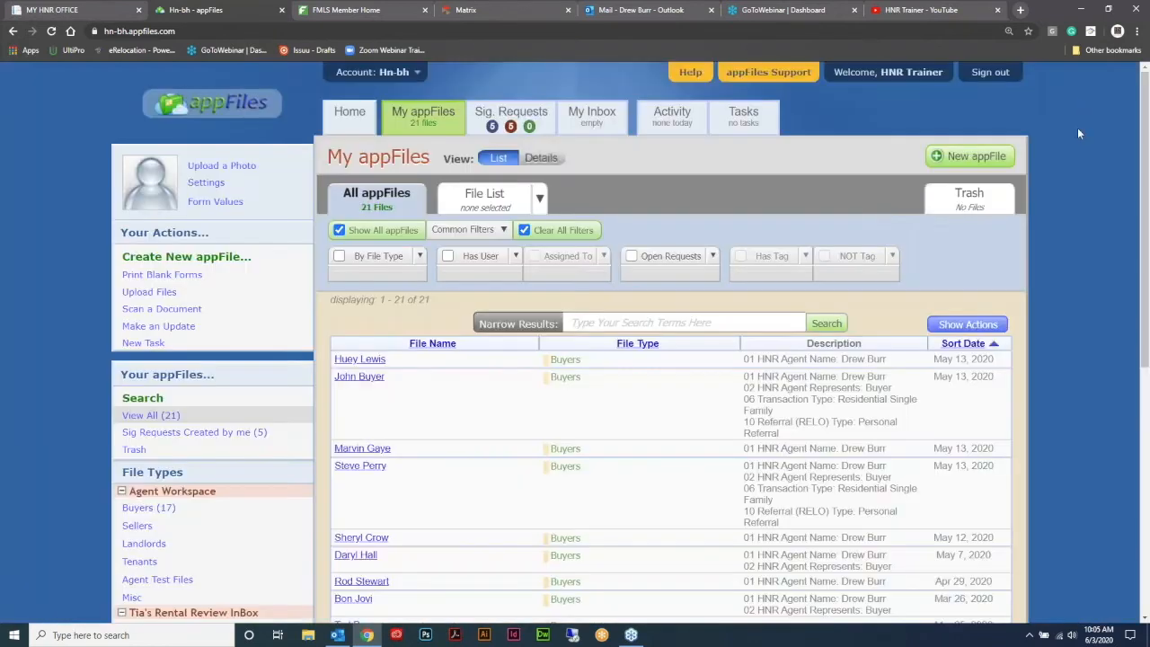
- From Home, open Print Blank Forms and view the list of forms, including the 2020 Transaction Checklist
left_click(349, 127)
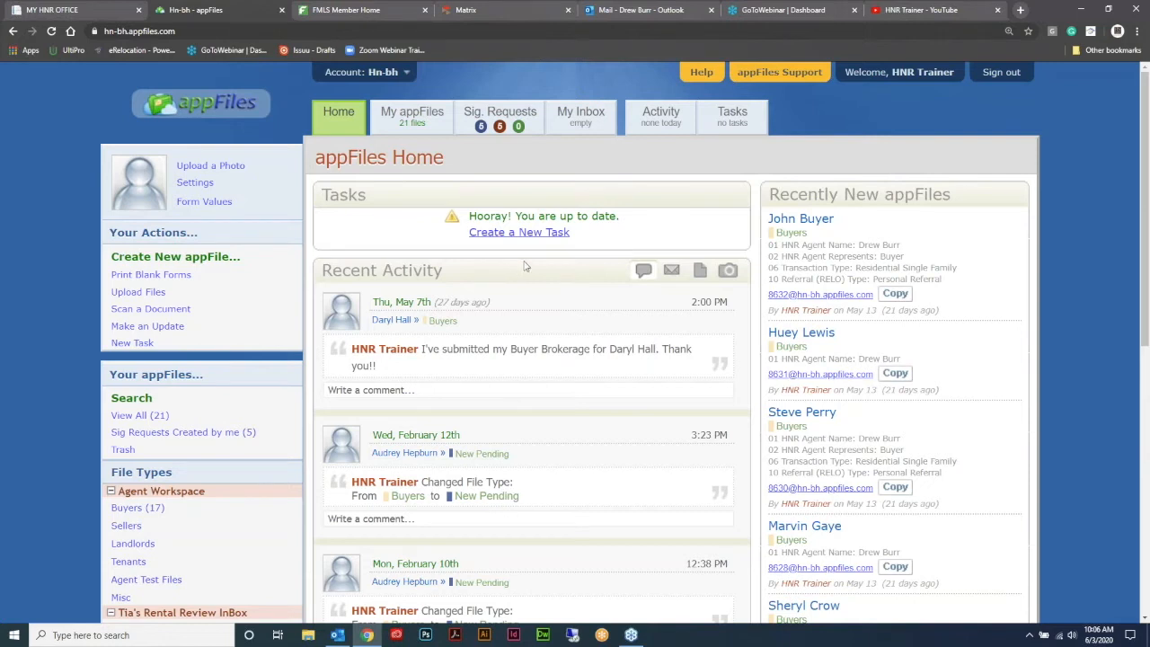
left_click(175, 279)
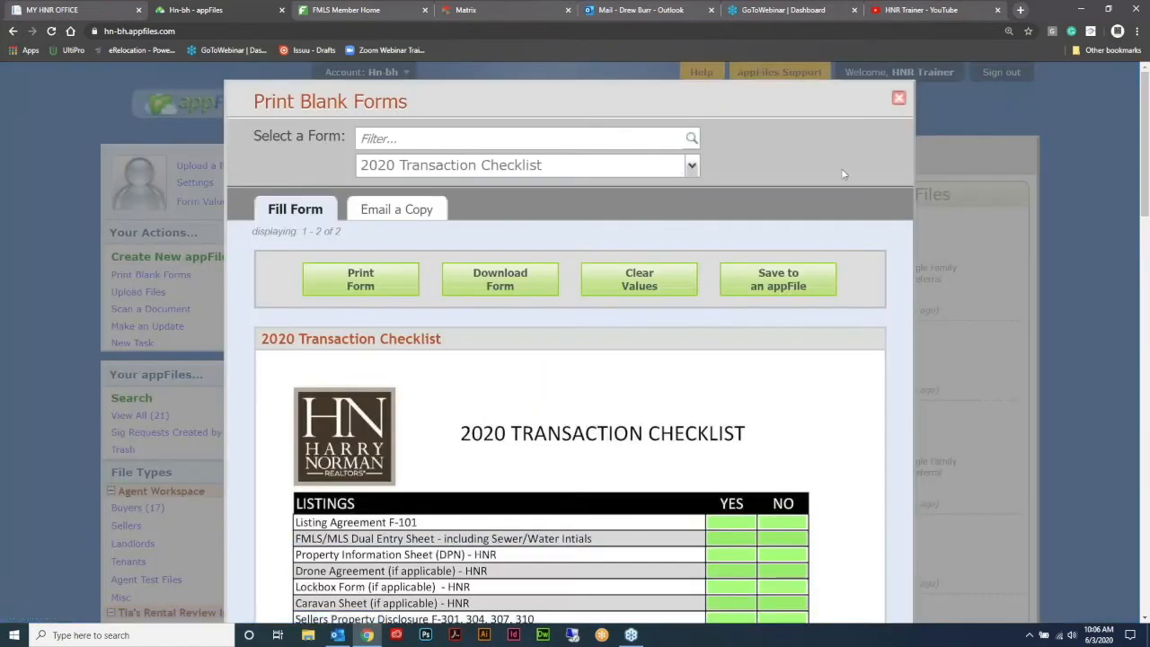
scroll(828, 215, "down", 4)
scroll(709, 255, "up", 4)
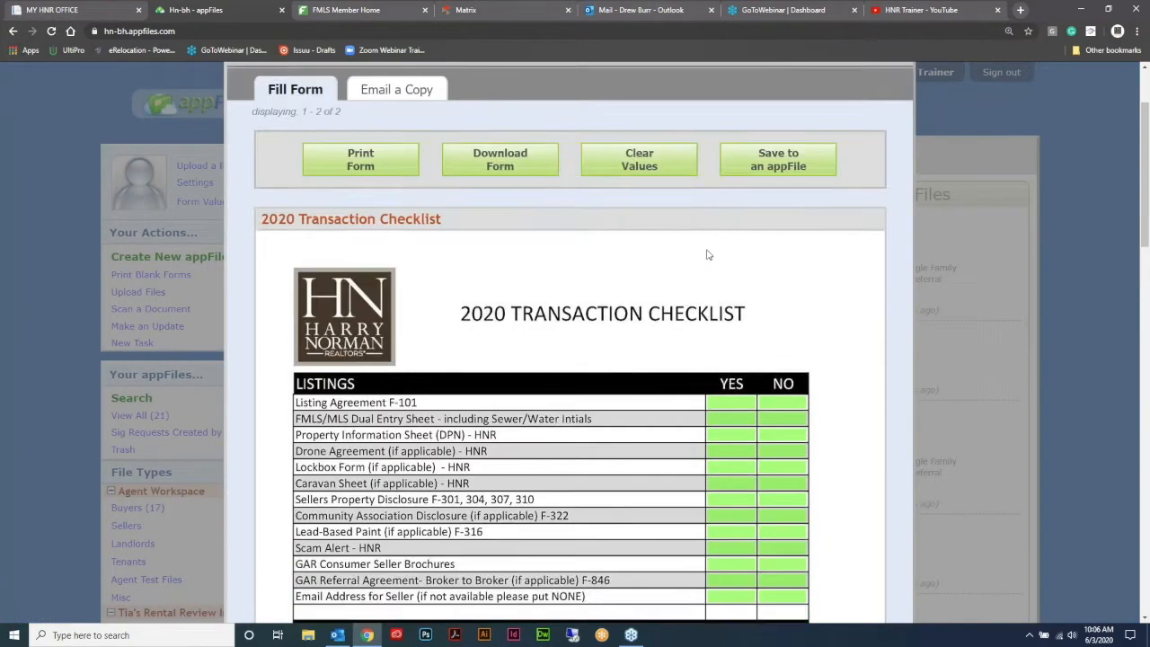
left_click(690, 166)
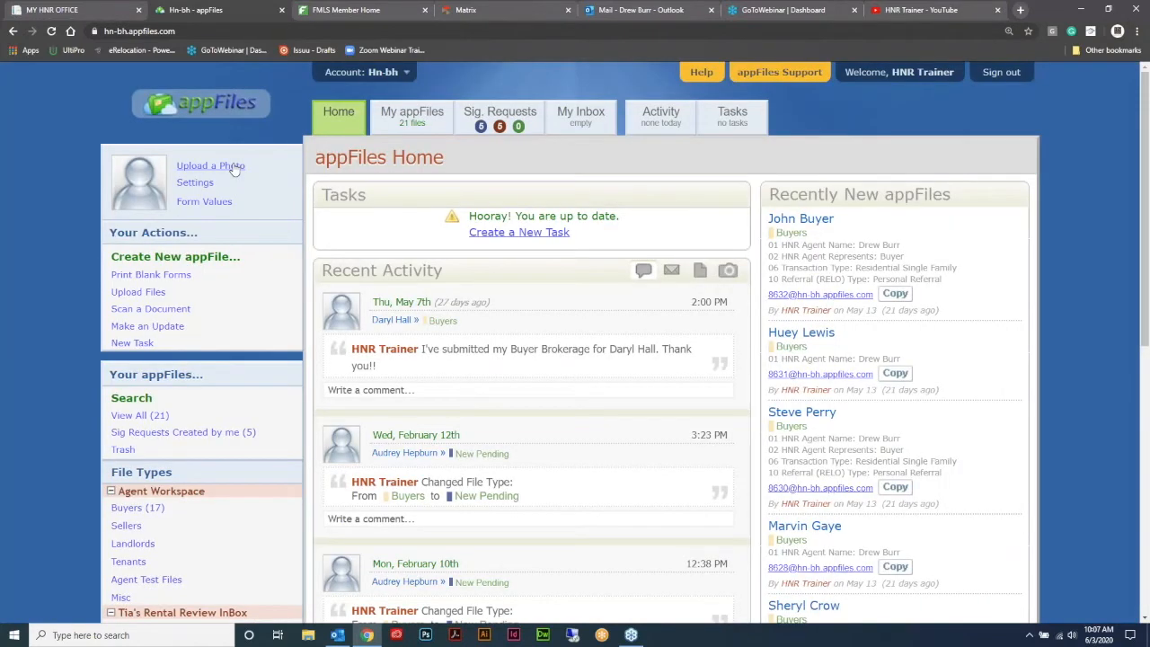
- Upload QNM6C86g_400x400.jpg from CAREER SERVICES > APPFILES as the user photo
left_click(232, 166)
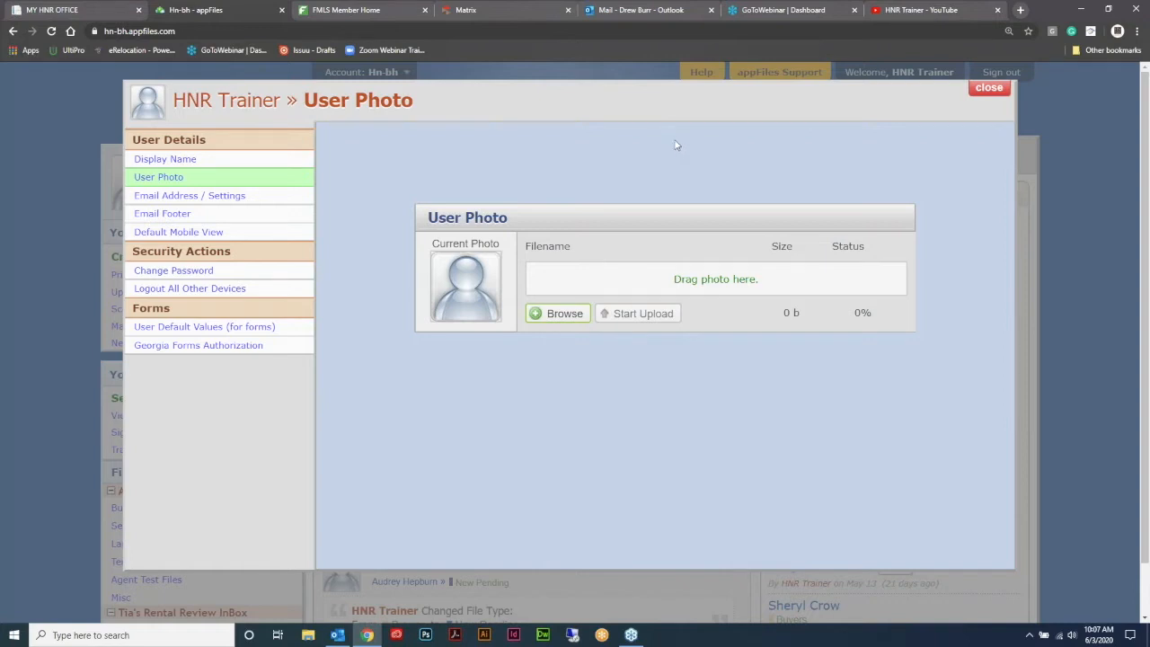
left_click(553, 317)
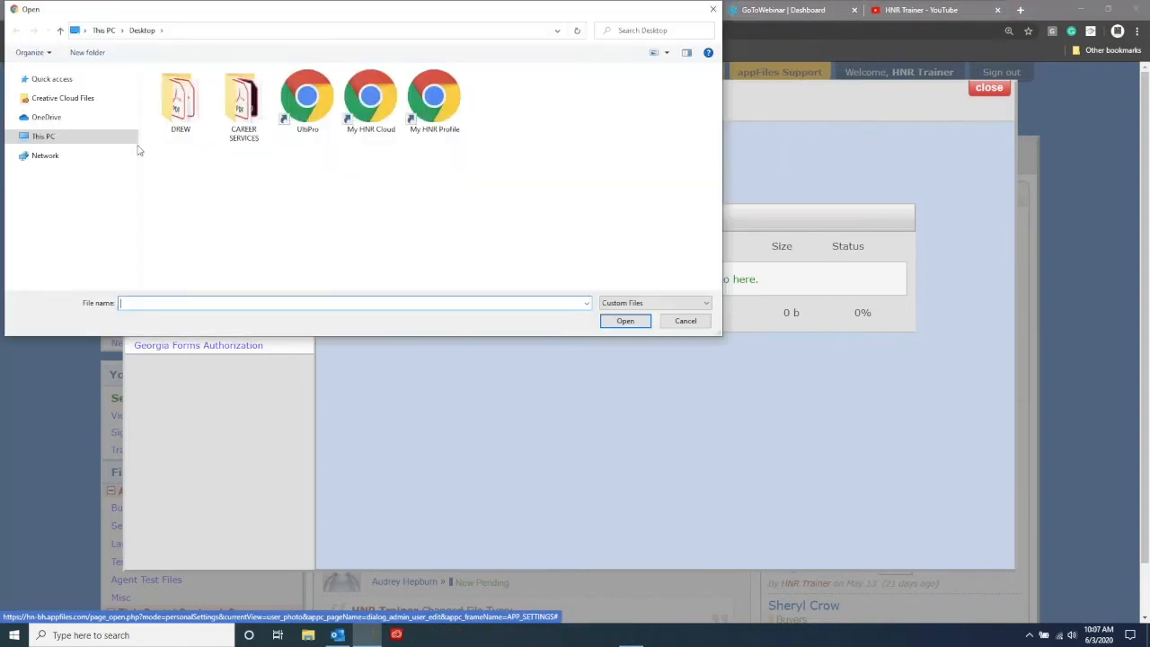
double_click(240, 103)
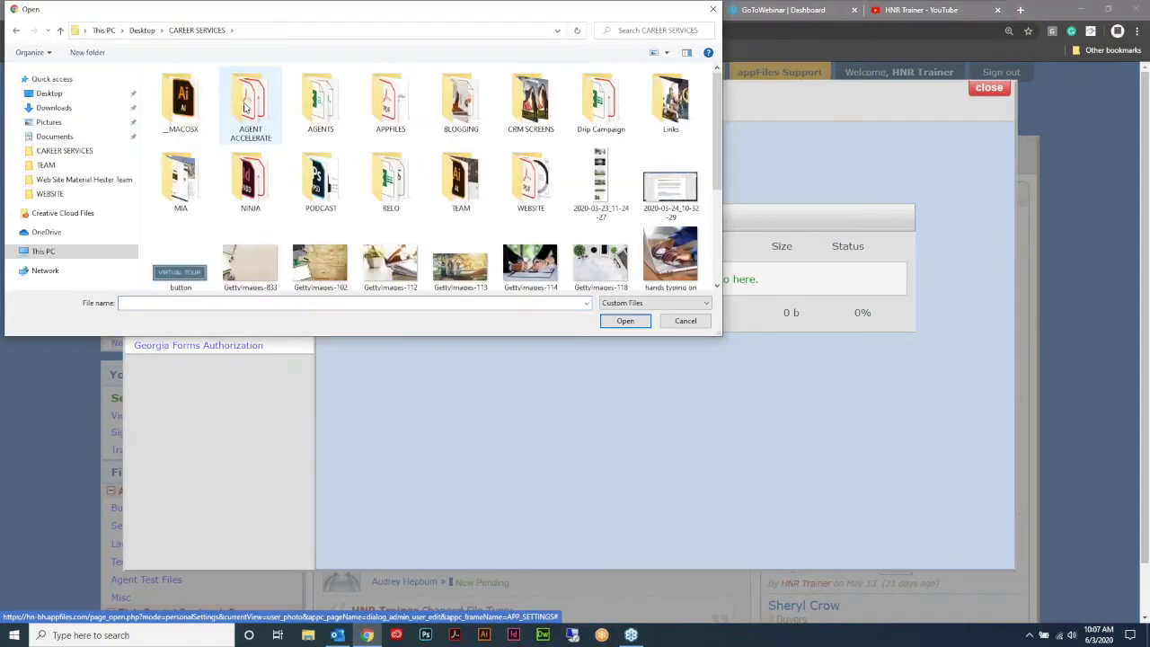
double_click(387, 100)
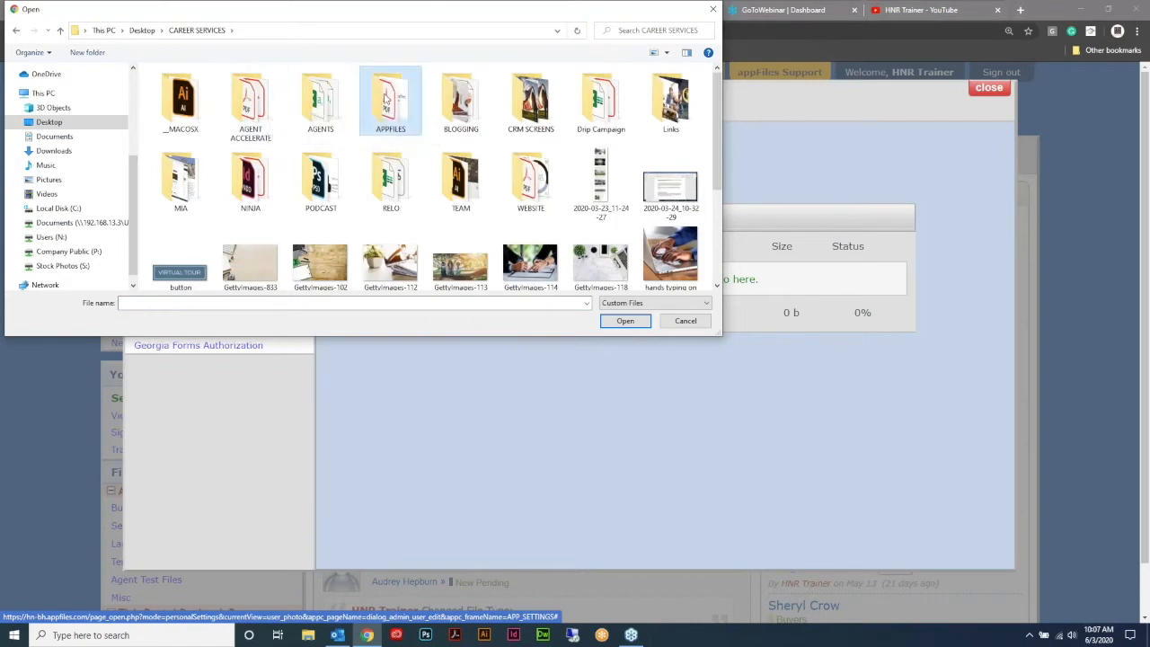
left_click(260, 108)
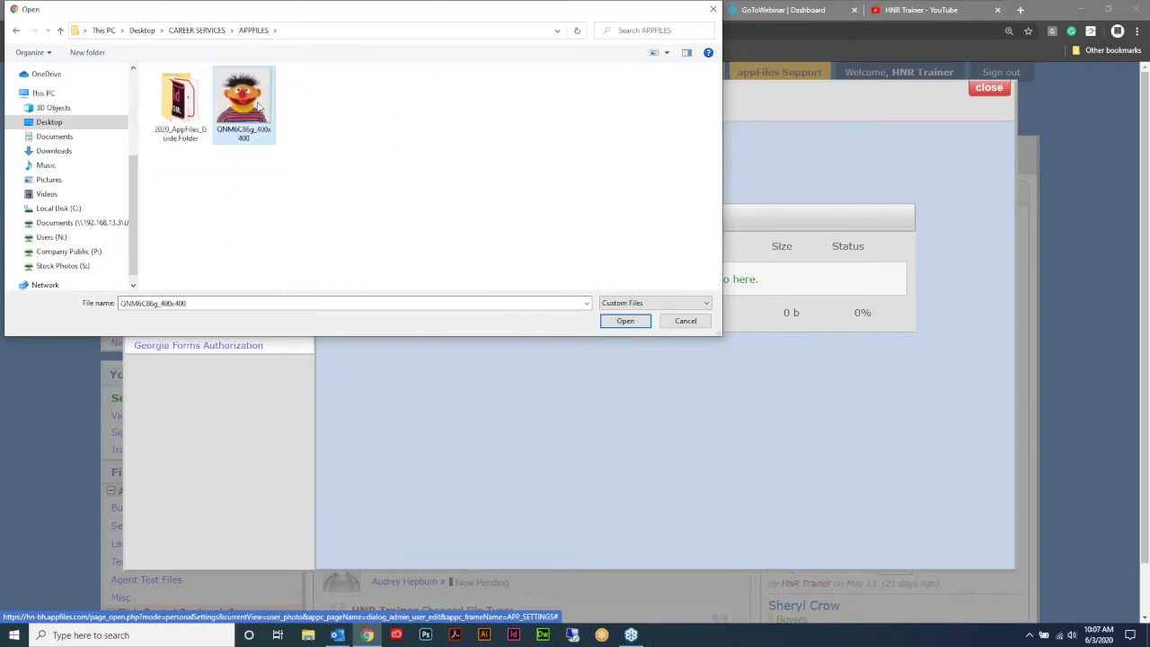
left_click_drag(333, 18, 439, 65)
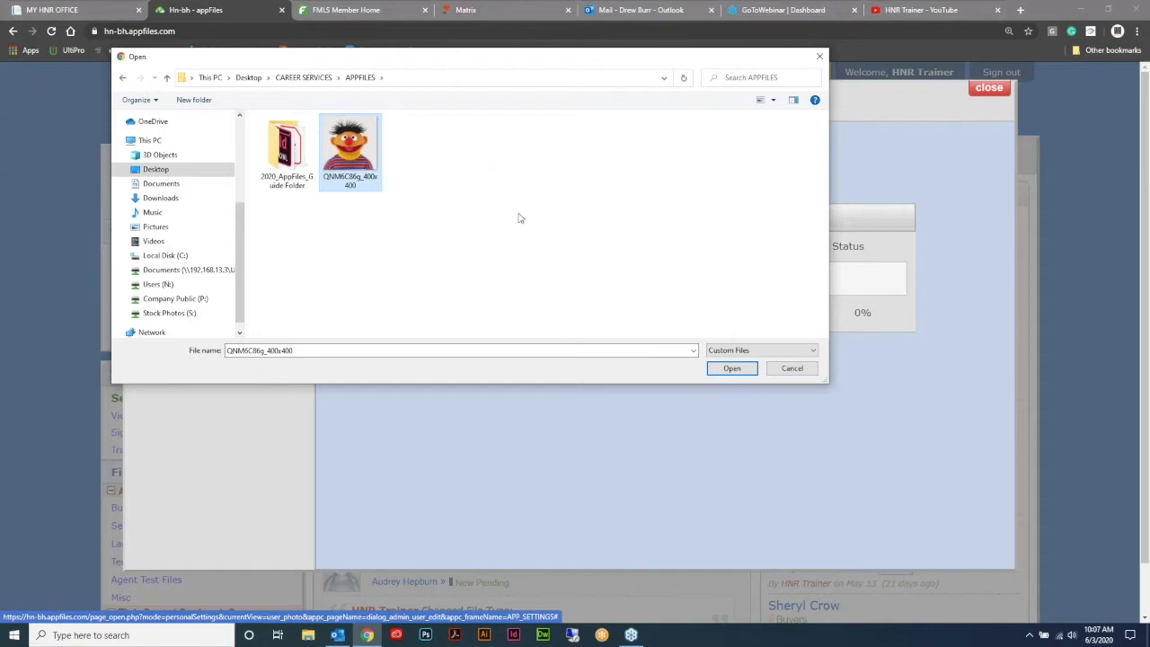
left_click(743, 372)
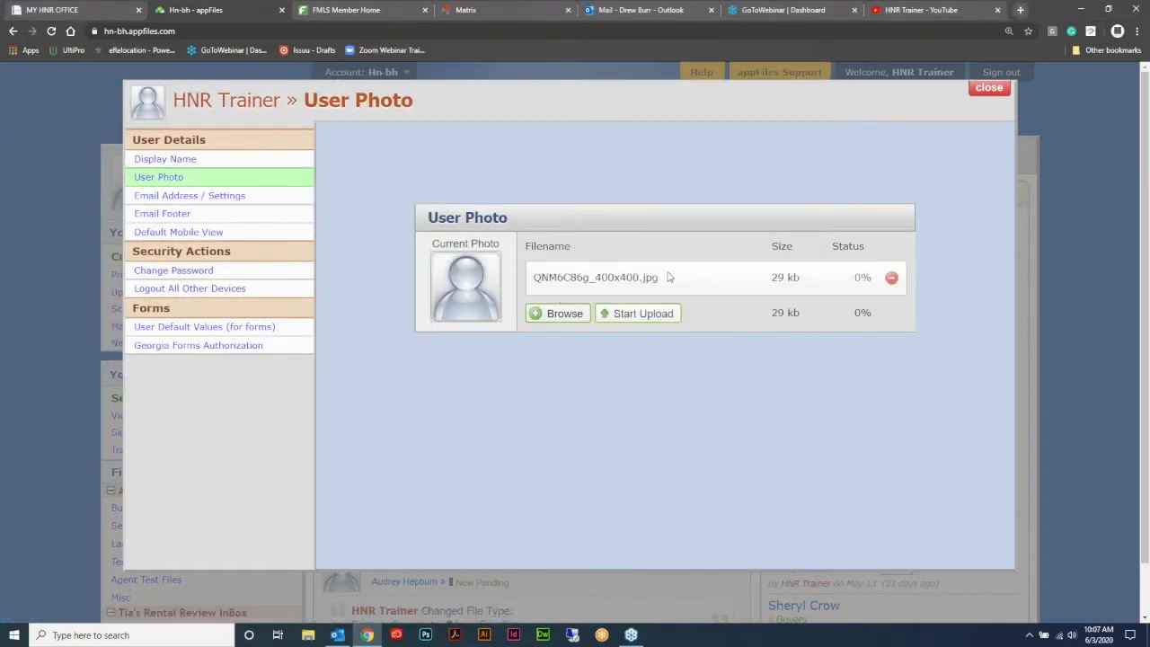
left_click(641, 315)
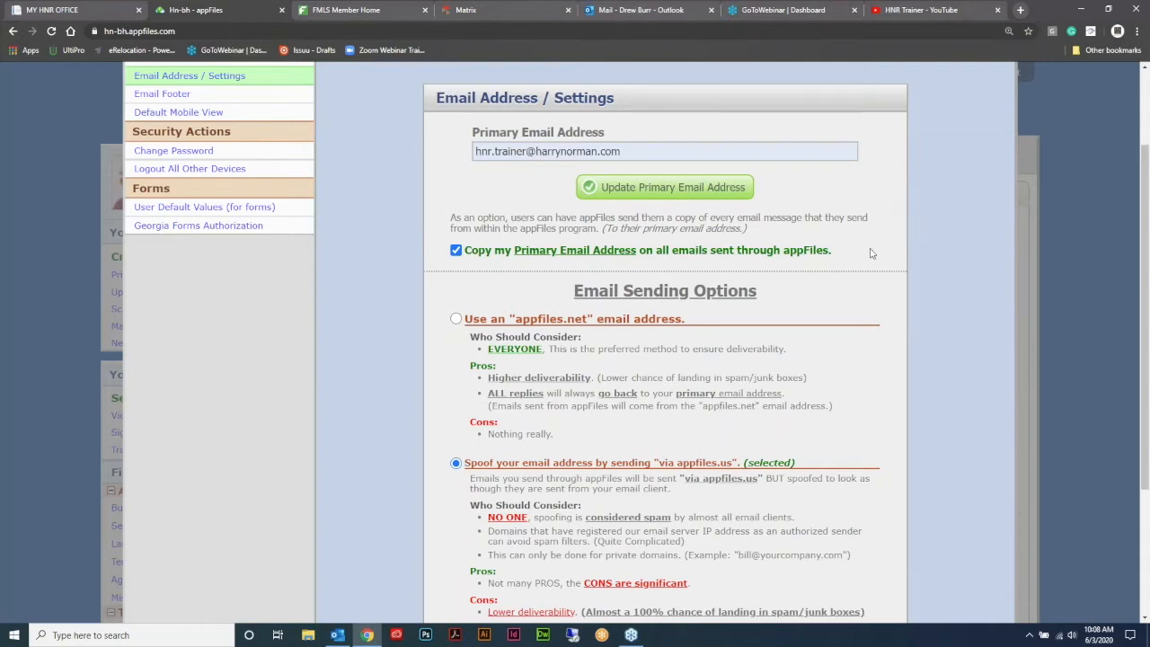
- Review the primary address, copy-to-self and email sending options on Email Address / Settings
scroll(879, 242, "down", 1)
scroll(889, 235, "down", 1)
scroll(903, 232, "up", 1)
scroll(865, 251, "down", 2)
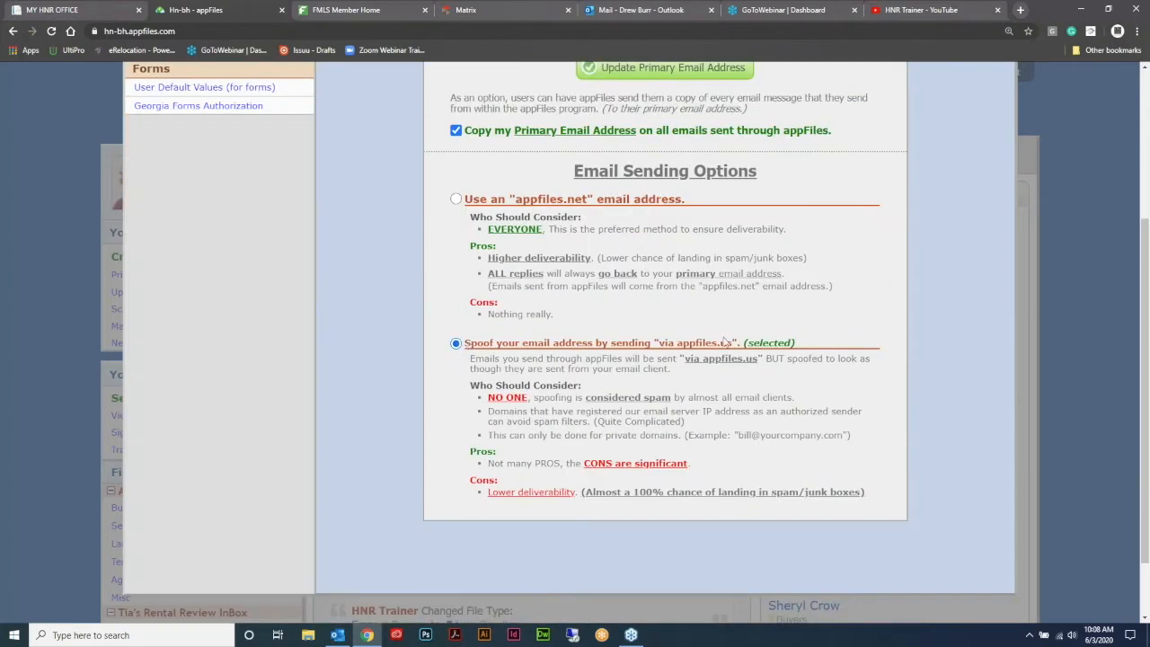
scroll(827, 303, "up", 2)
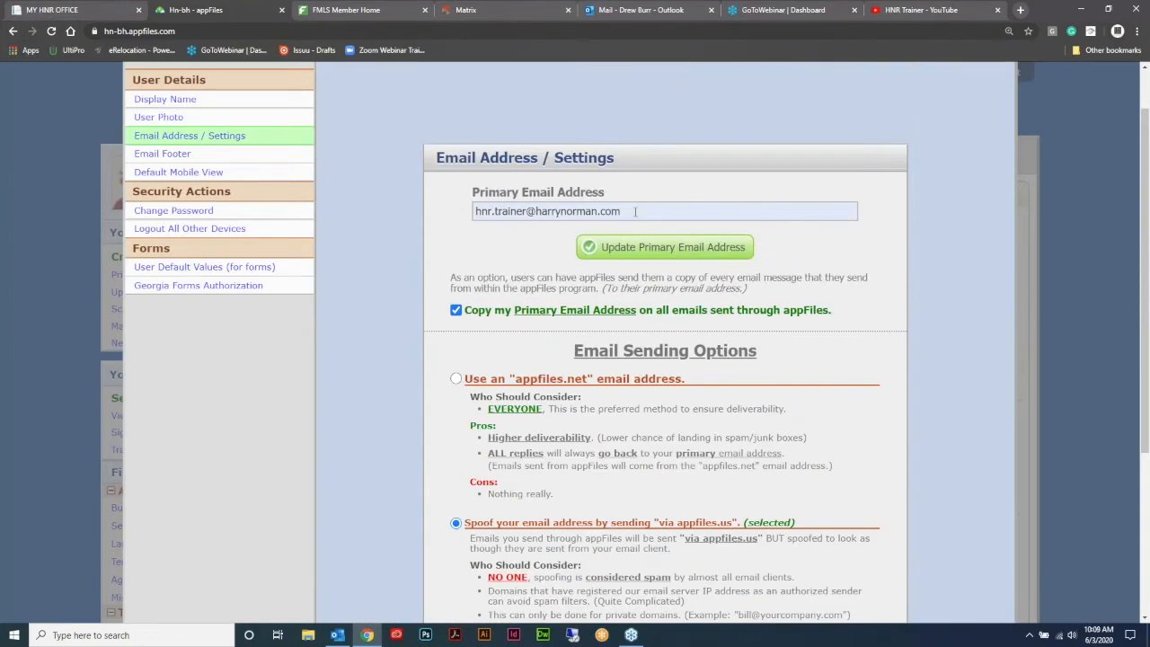
scroll(834, 406, "down", 2)
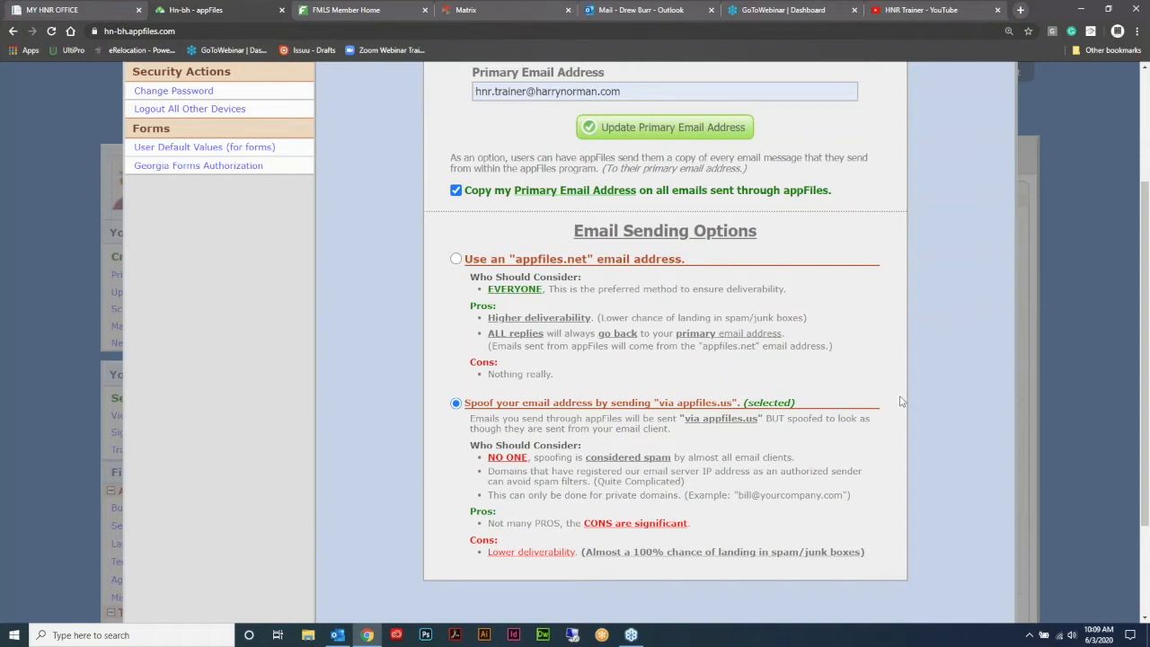
scroll(894, 412, "up", 2)
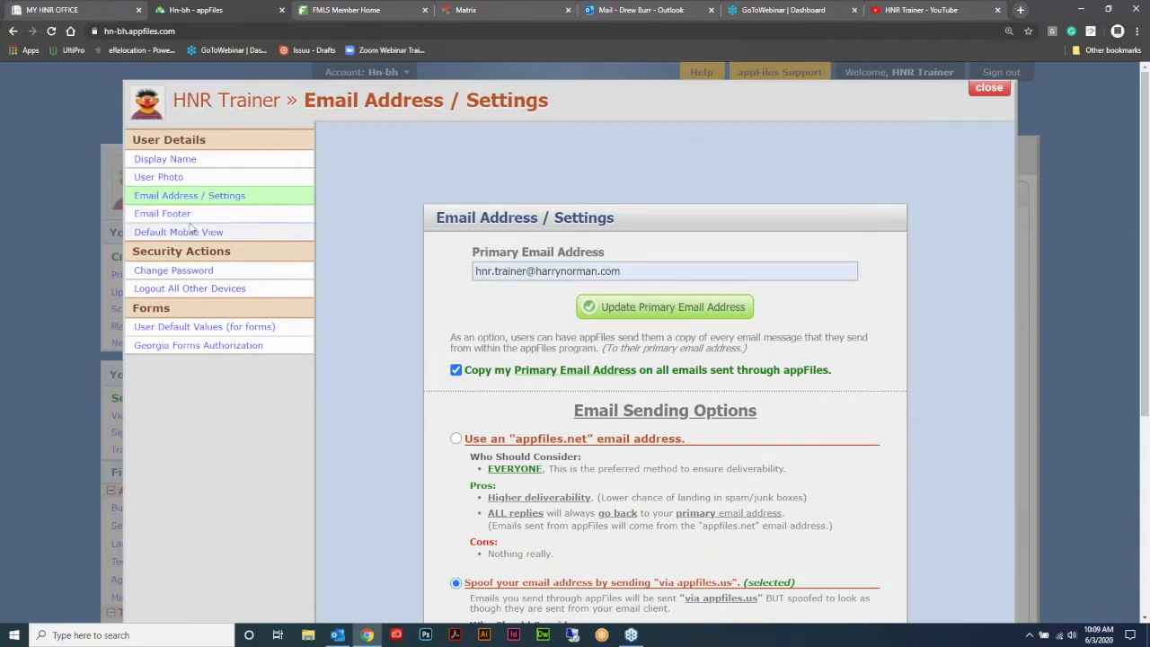
- Copy the Email Footer update address to the clipboard, then go to Outlook
left_click(162, 214)
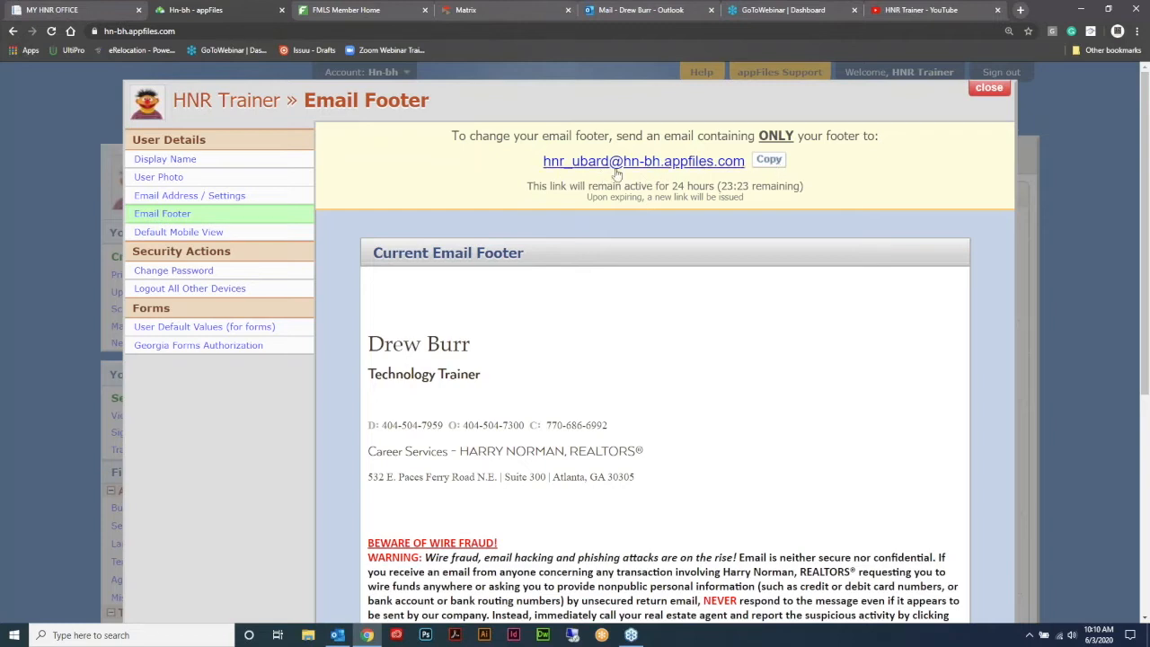
left_click(769, 161)
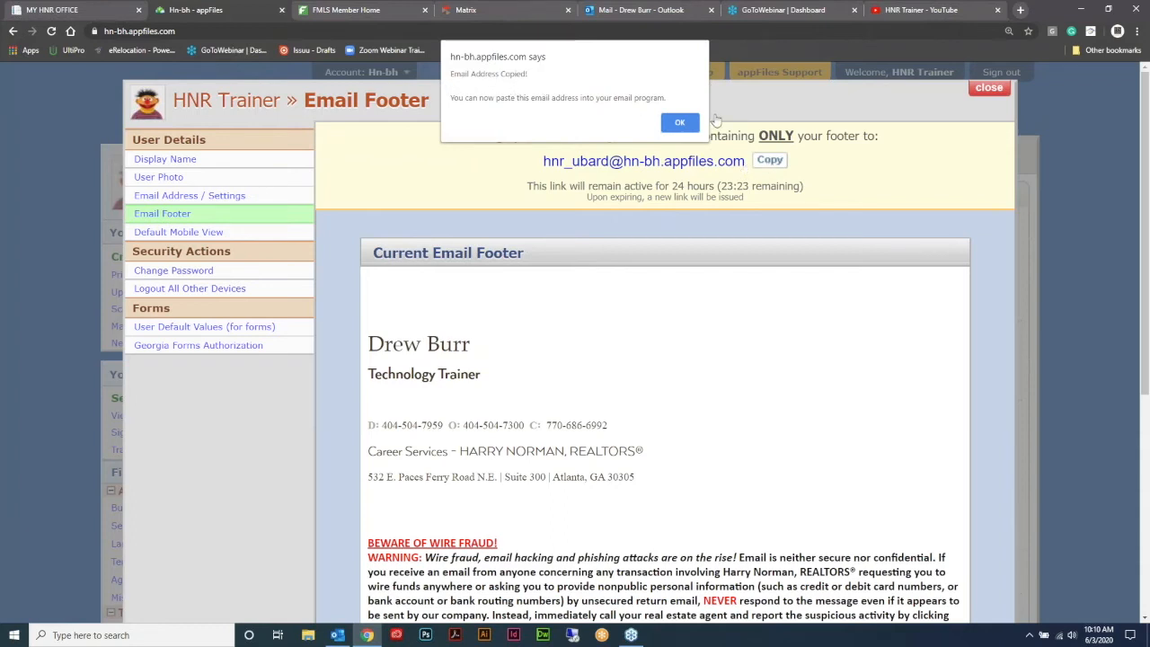
left_click(680, 123)
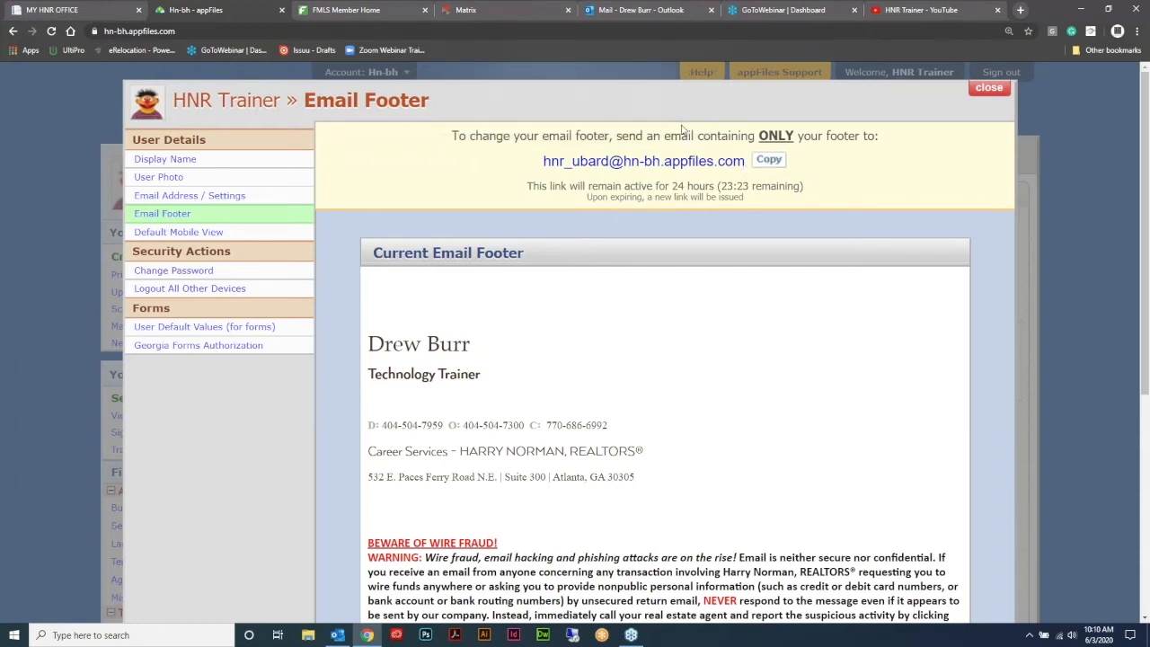
left_click(651, 11)
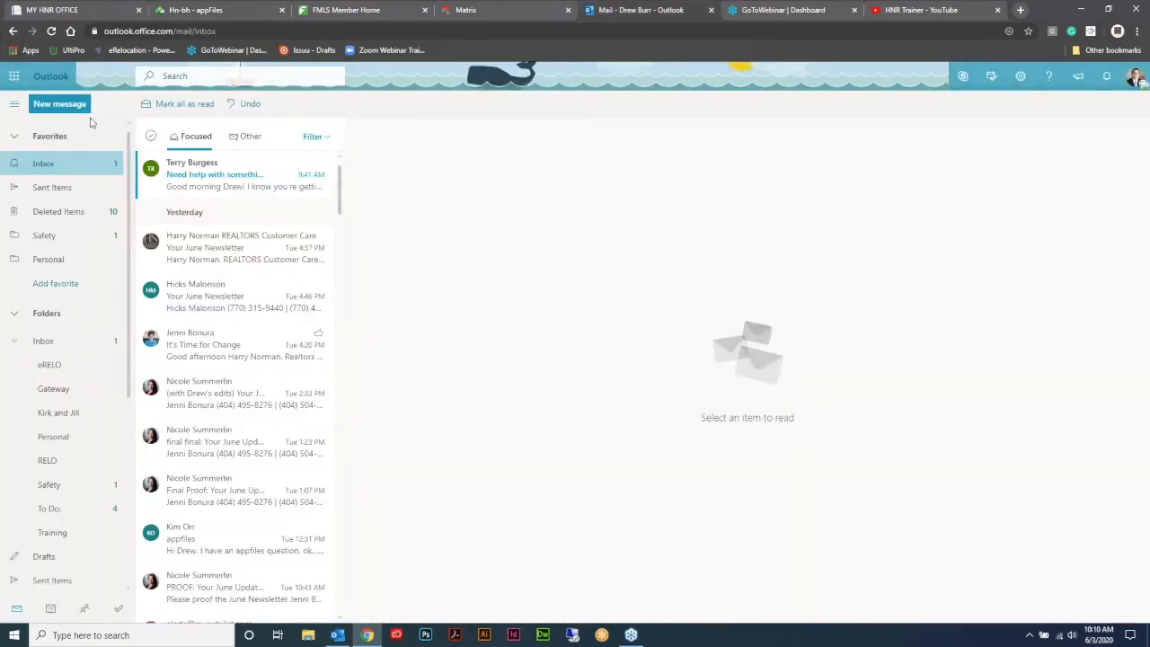
- Start a new Outlook message to check the signature, leaving one draft, then return to appFiles
left_click(60, 103)
left_click(195, 10)
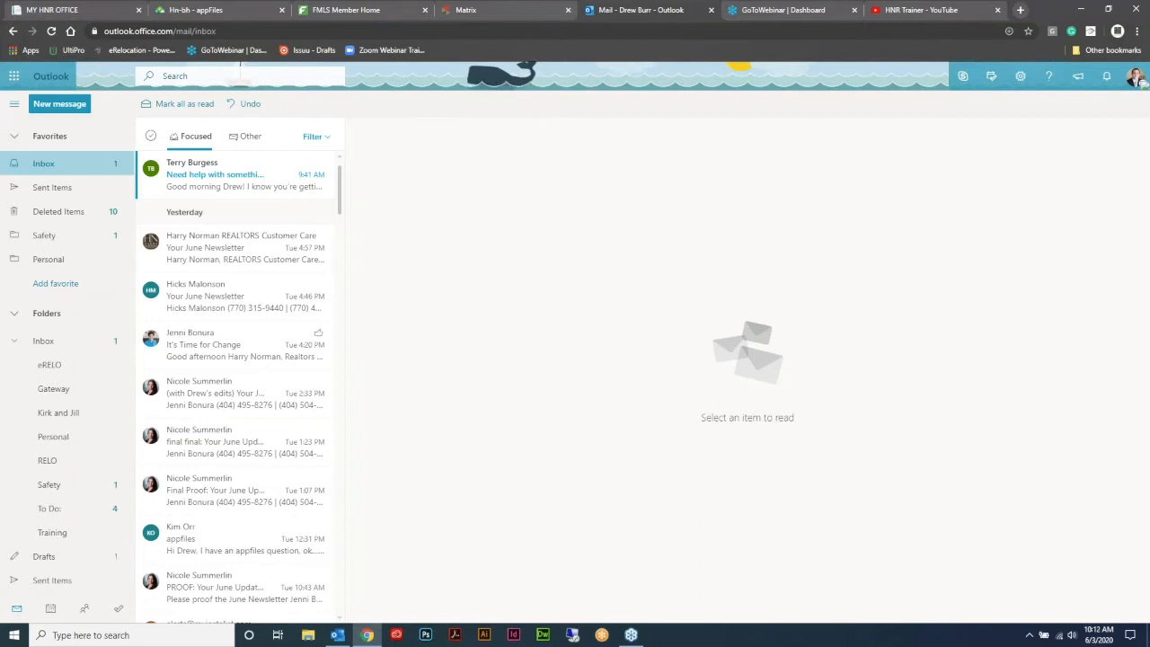
left_click(197, 11)
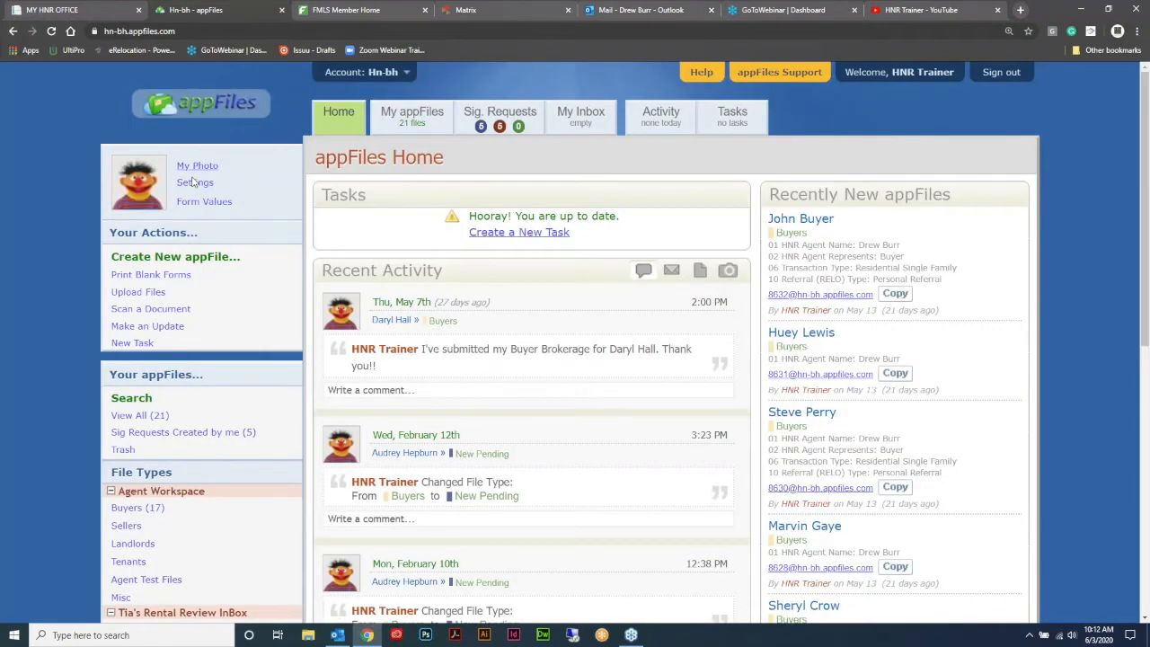
left_click(192, 182)
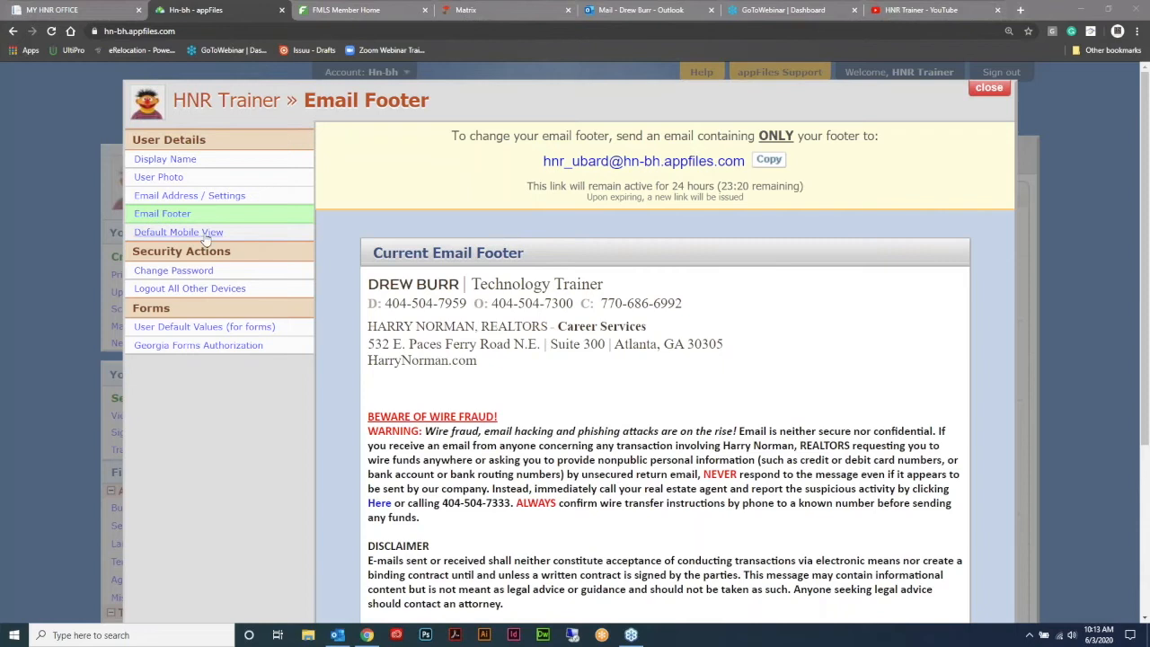
left_click(177, 232)
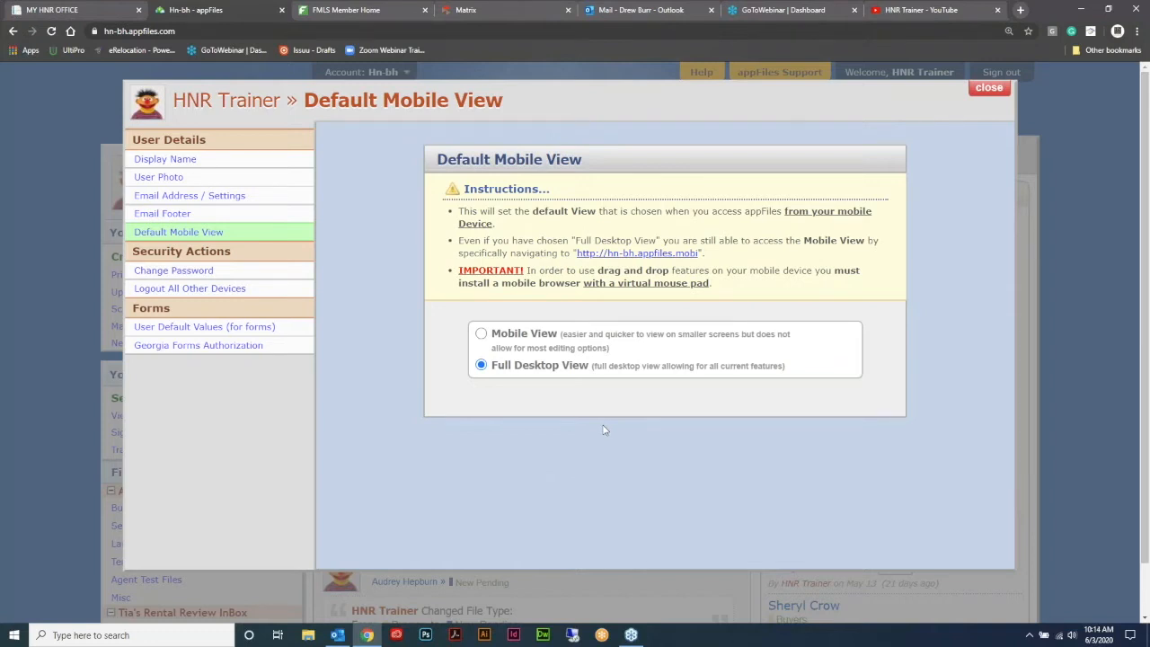
left_click(1001, 90)
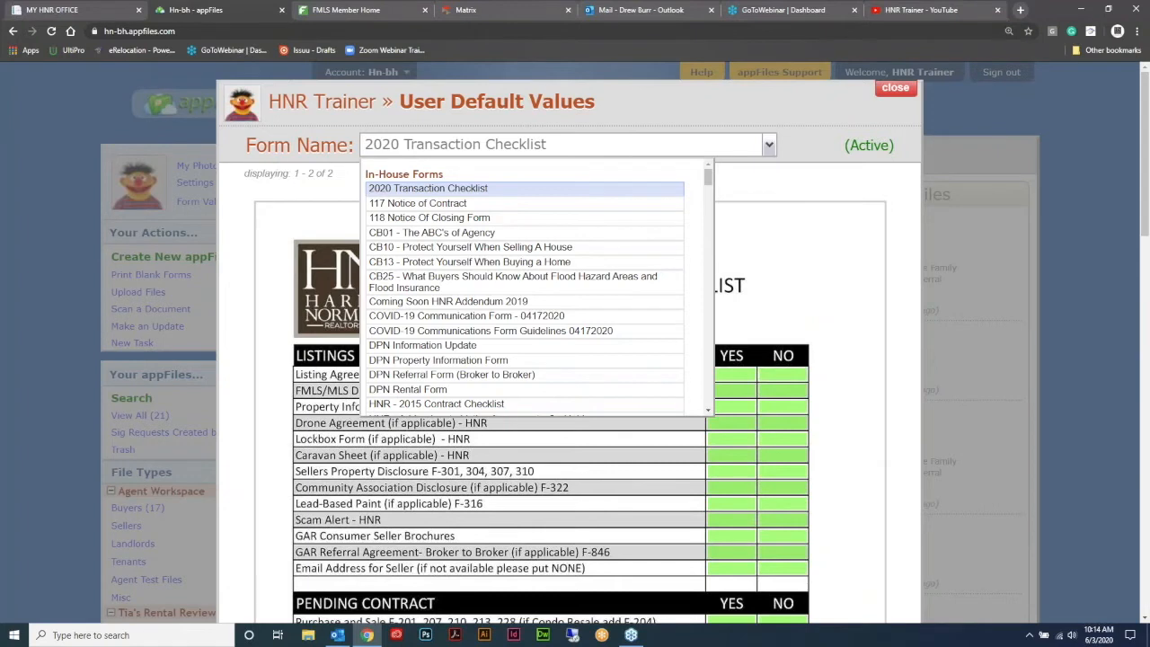
scroll(521, 260, "down", 2)
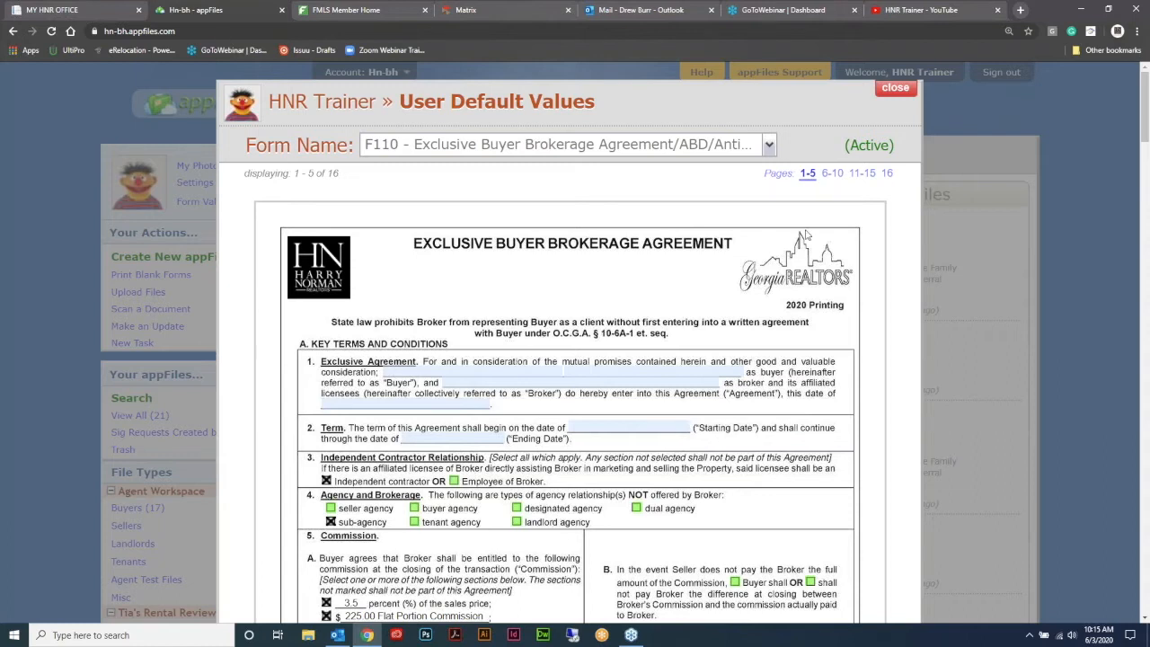
scroll(806, 235, "down", 20)
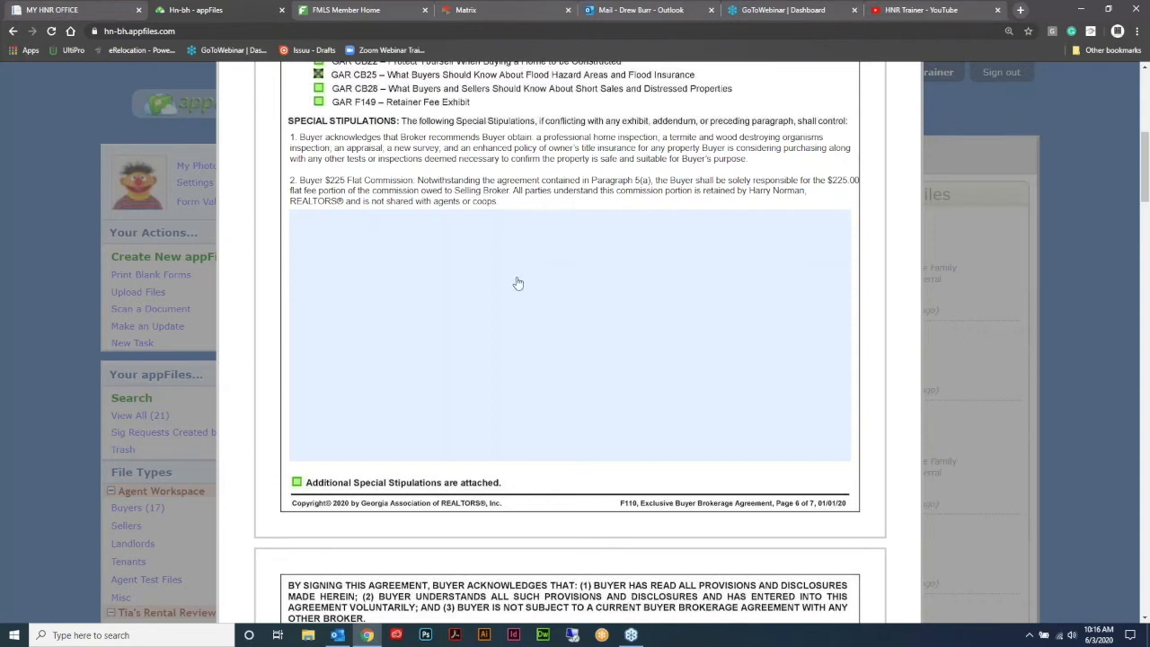
left_click(573, 251)
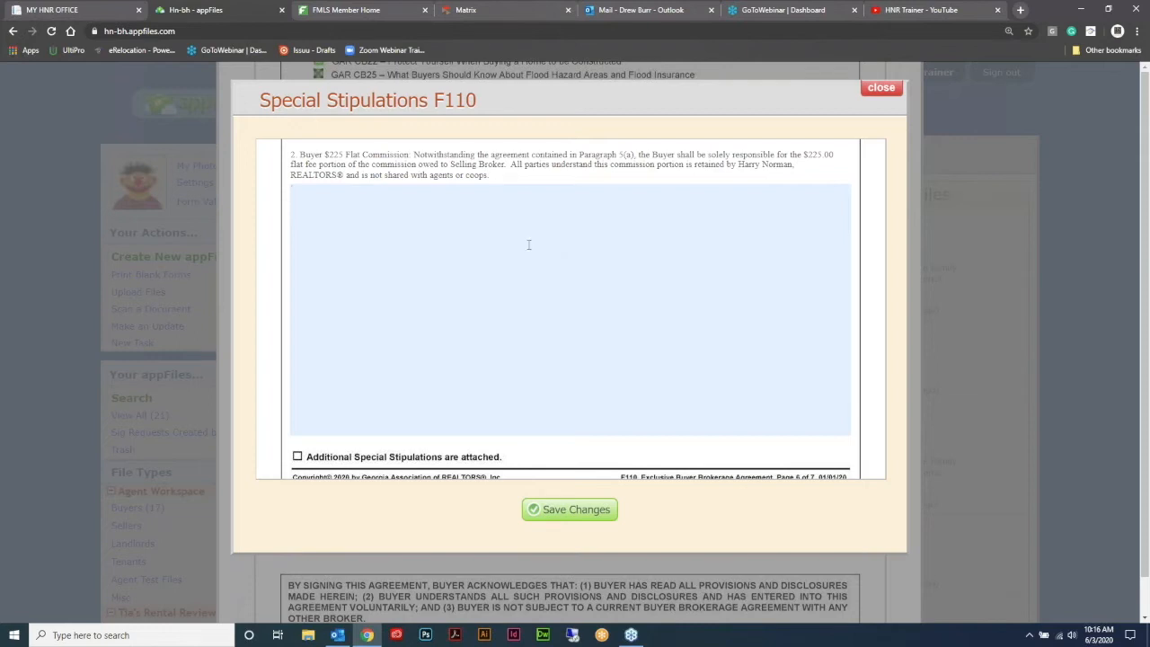
type("vndivdinvdjivdjifj")
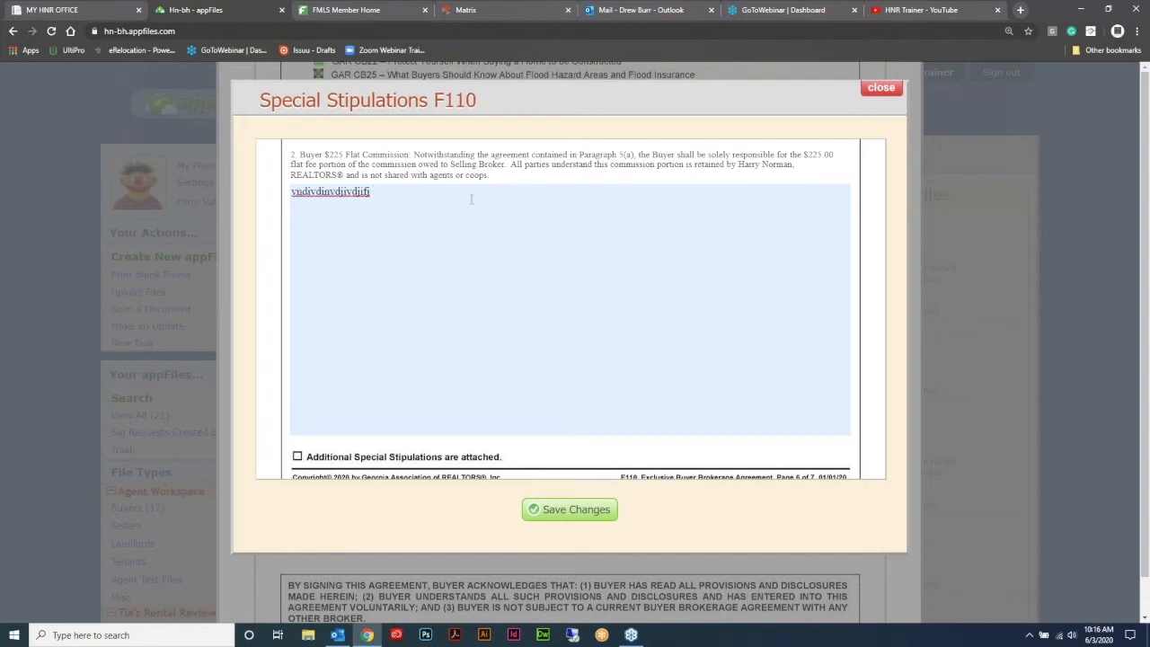
left_click_drag(470, 199, 277, 196)
key("BackSpace")
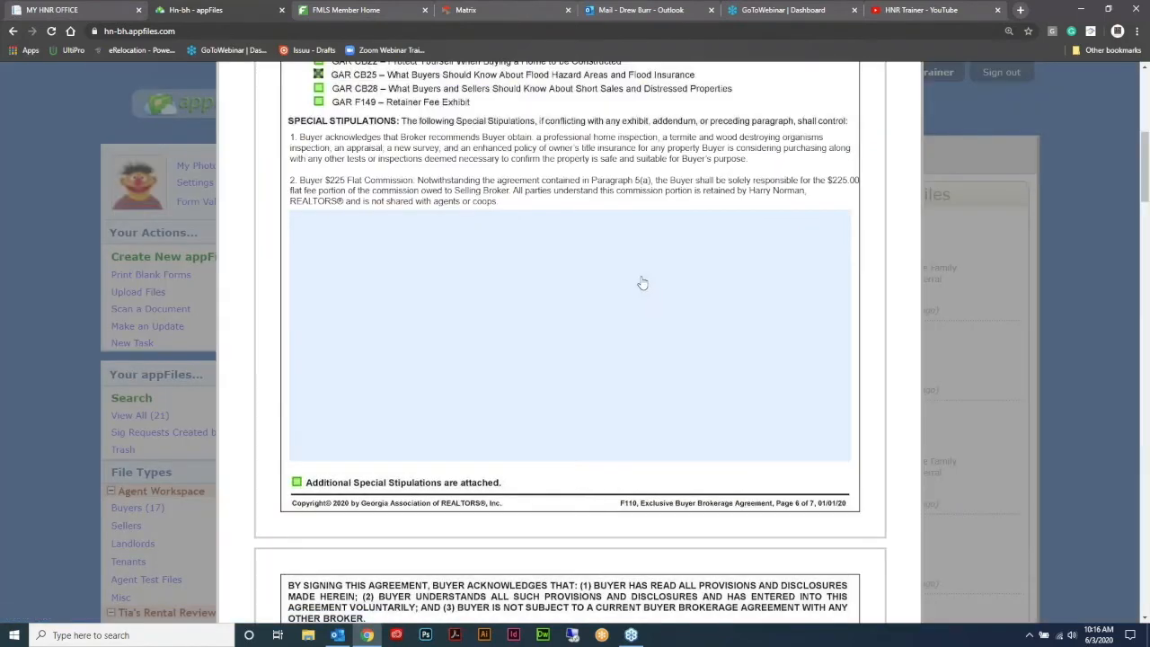
scroll(695, 260, "down", 3)
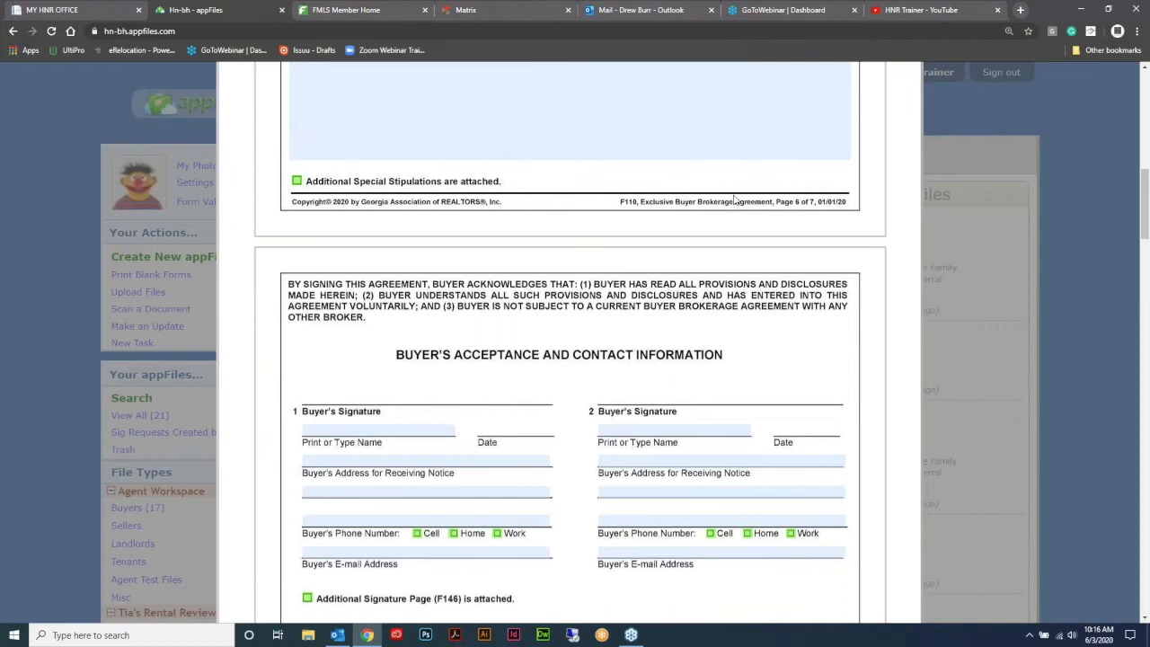
scroll(734, 199, "down", 5)
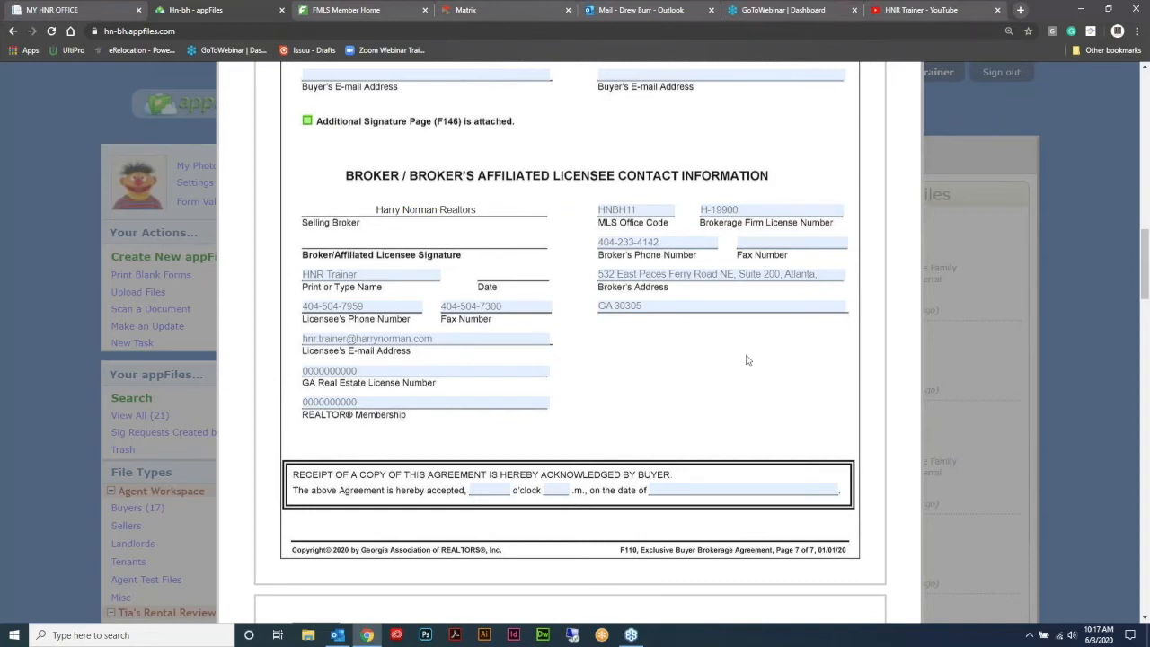
scroll(745, 360, "up", 10)
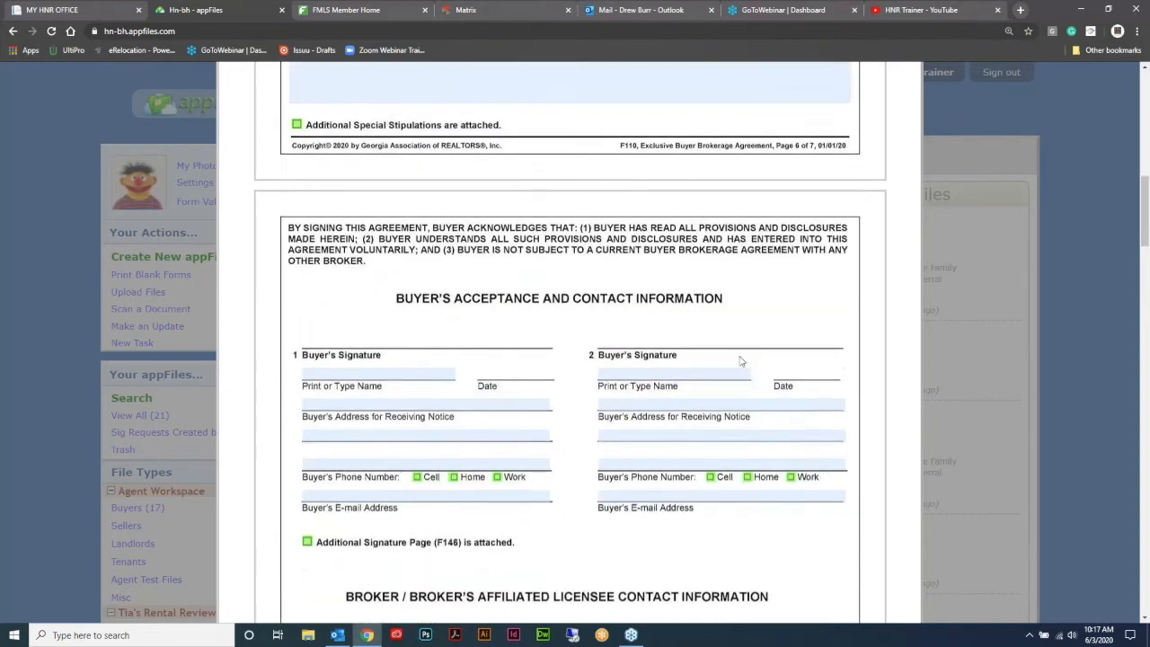
scroll(738, 360, "up", 5)
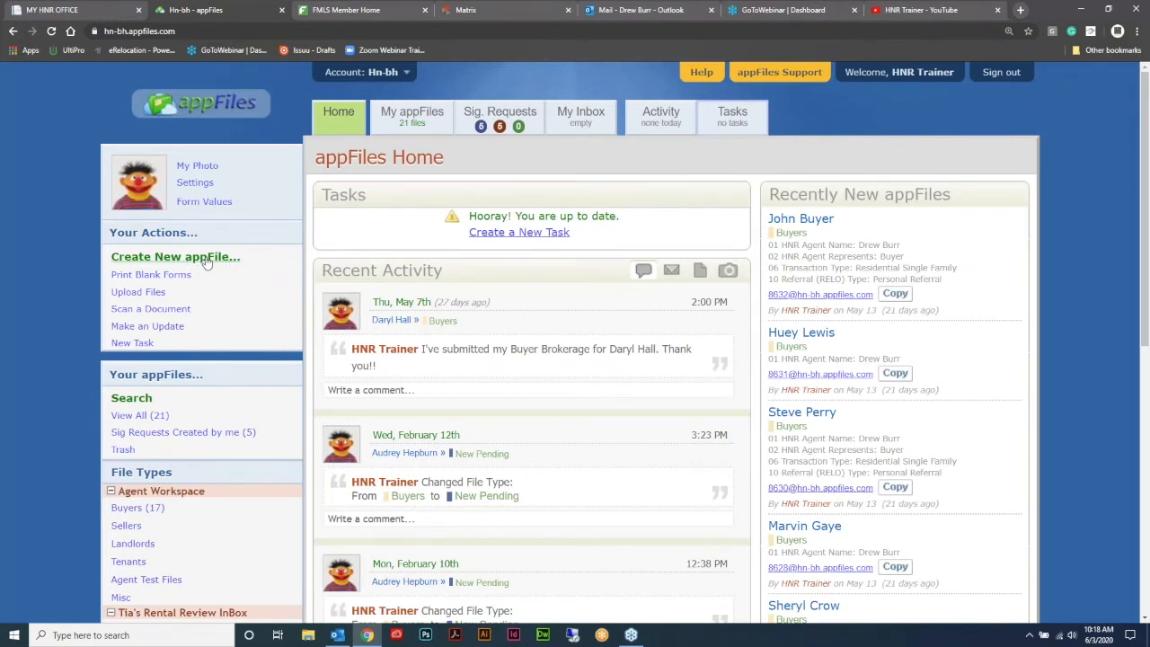
- Start a new appFile named with the client's name and set its file type to Buyers
left_click(175, 257)
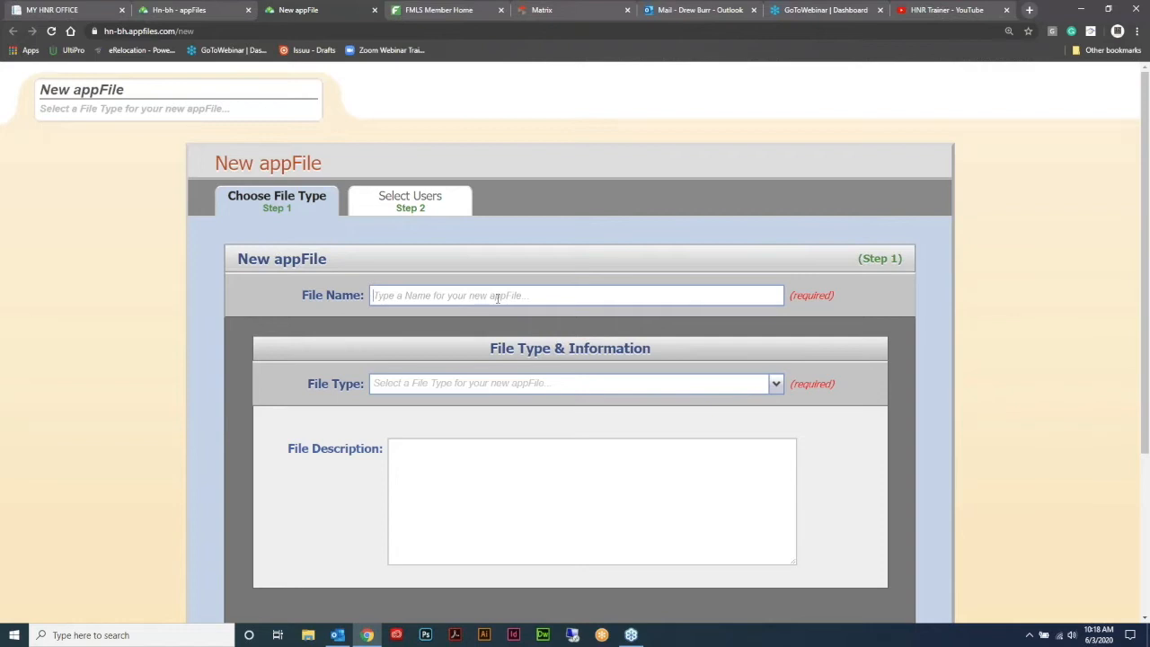
left_click(496, 299)
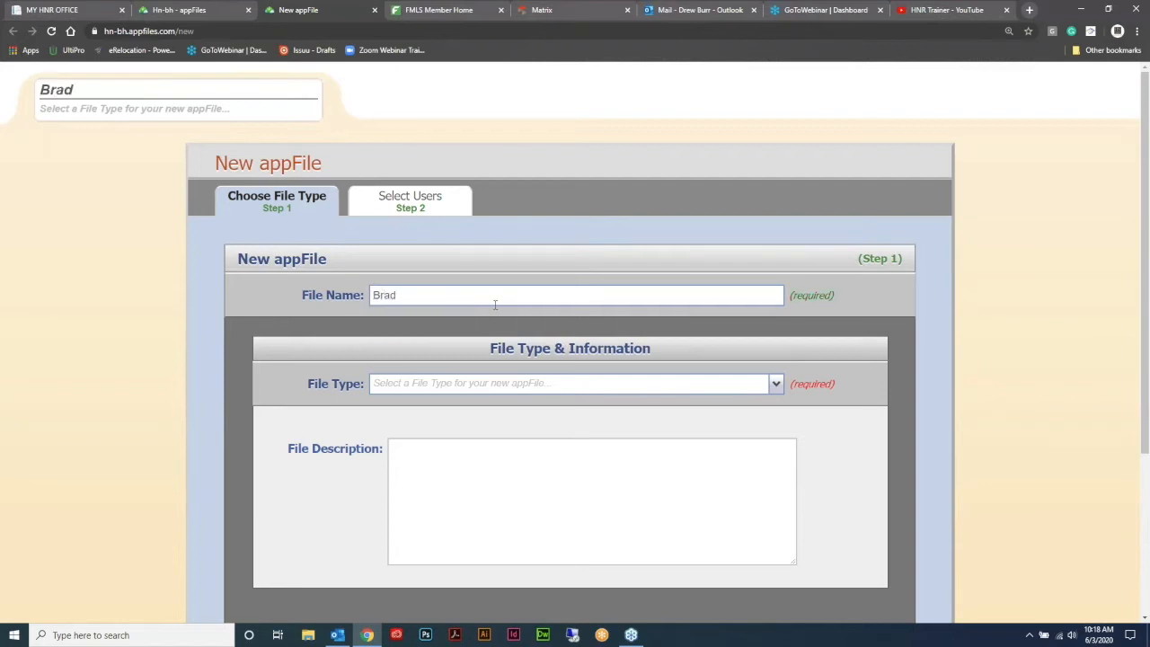
scroll(620, 316, "down", 1)
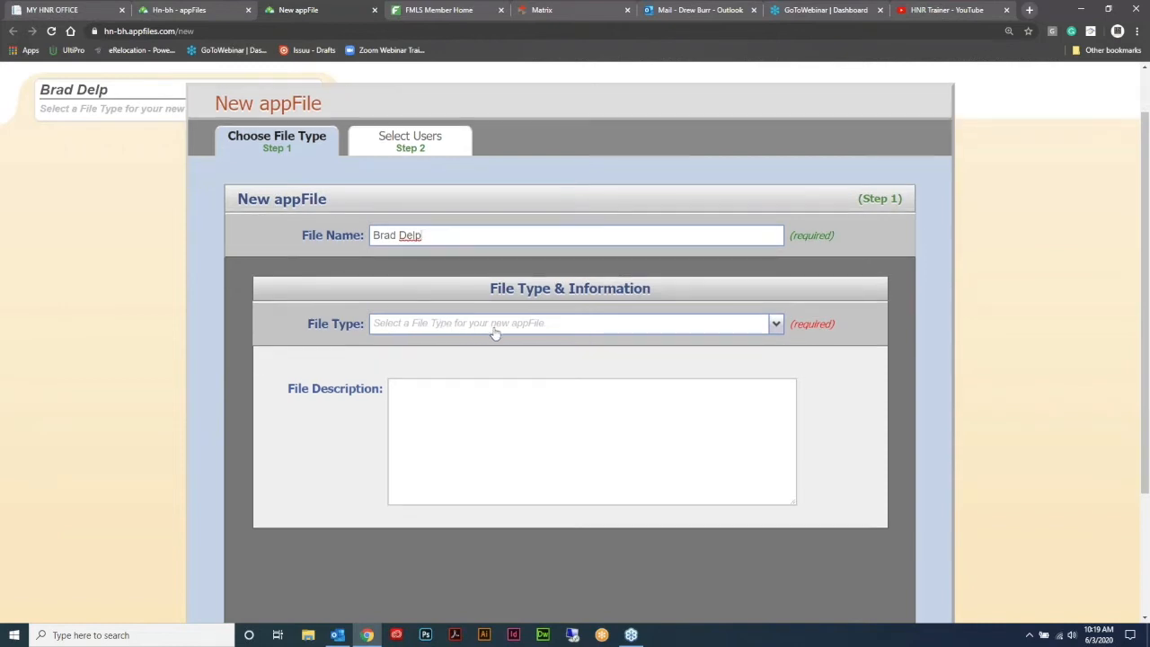
left_click(775, 325)
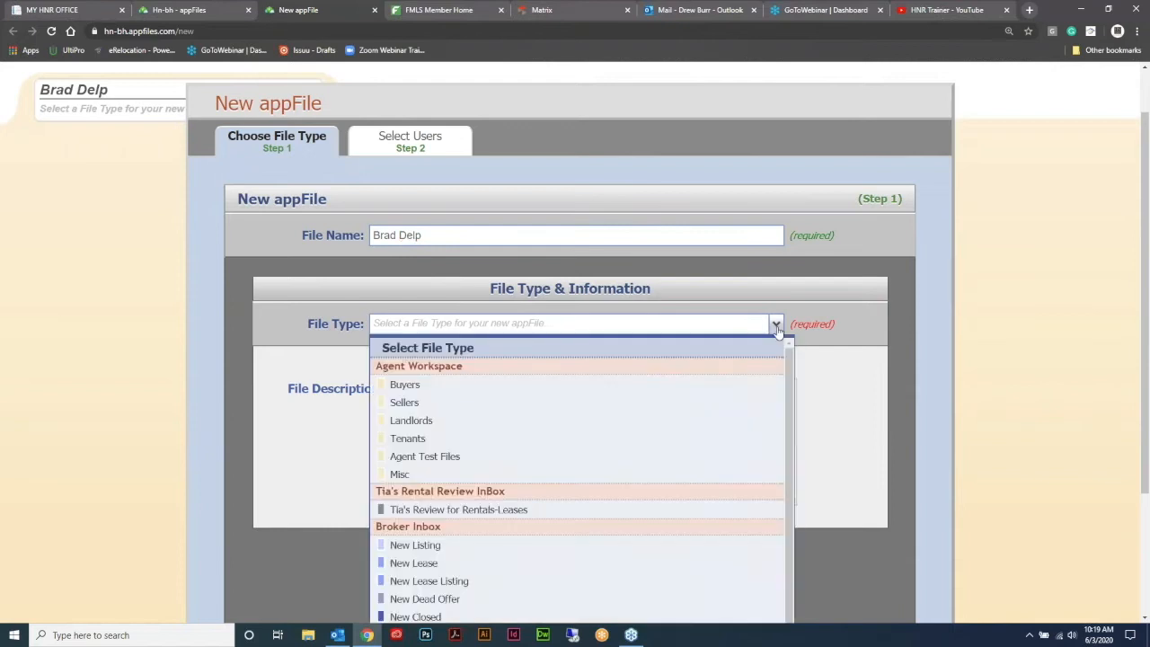
left_click(609, 391)
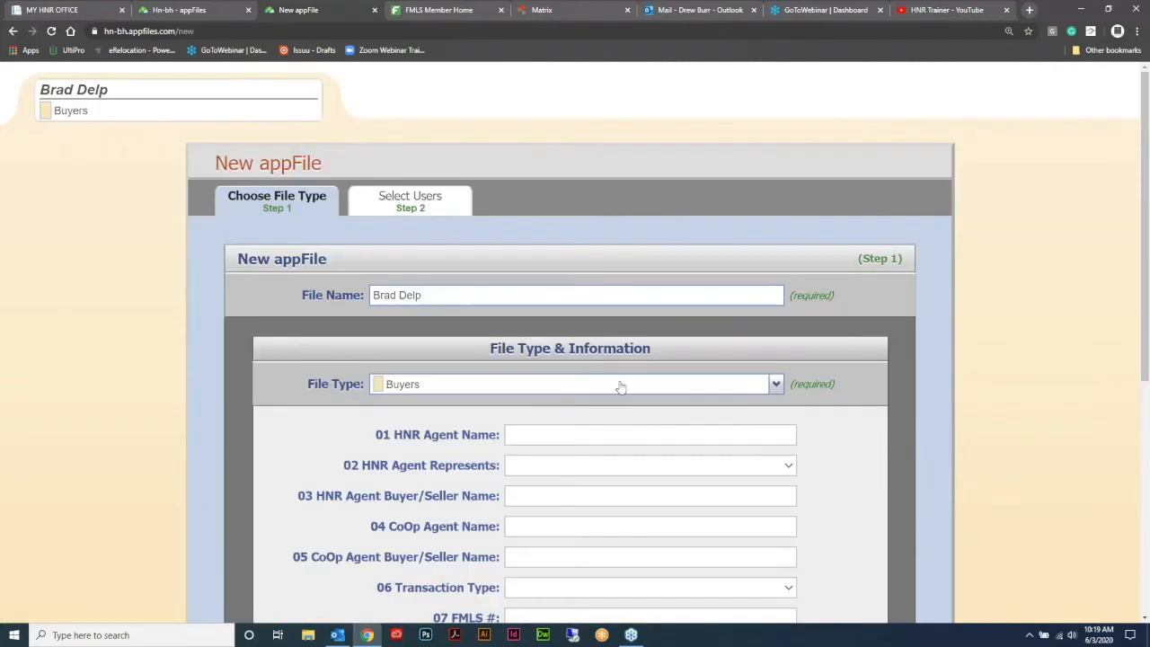
scroll(919, 252, "down", 2)
scroll(908, 247, "down", 1)
scroll(876, 236, "up", 1)
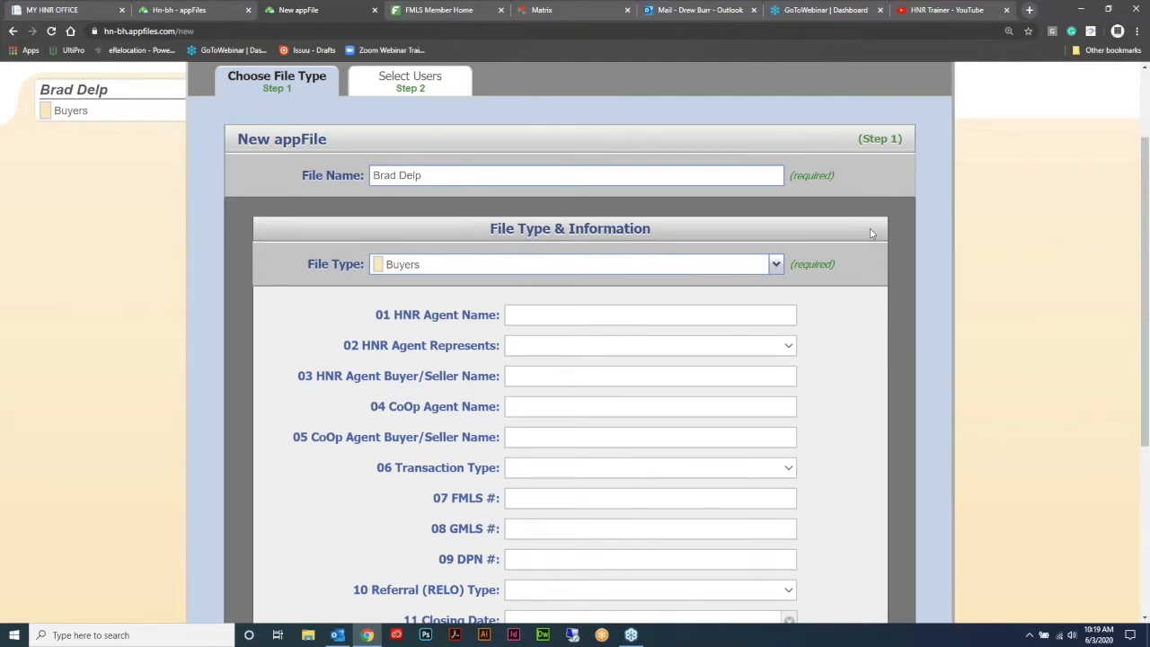
- Fill in the 01 HNR Agent Name, set Represents to Buyer, and continue to user selection
left_click(546, 317)
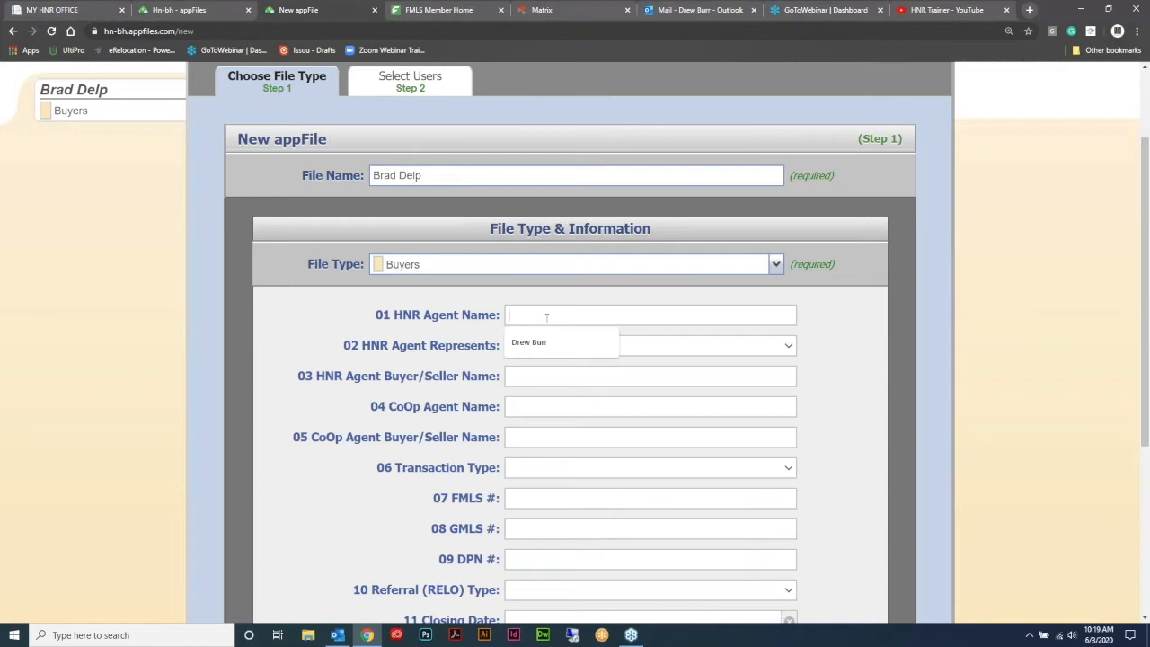
left_click(551, 350)
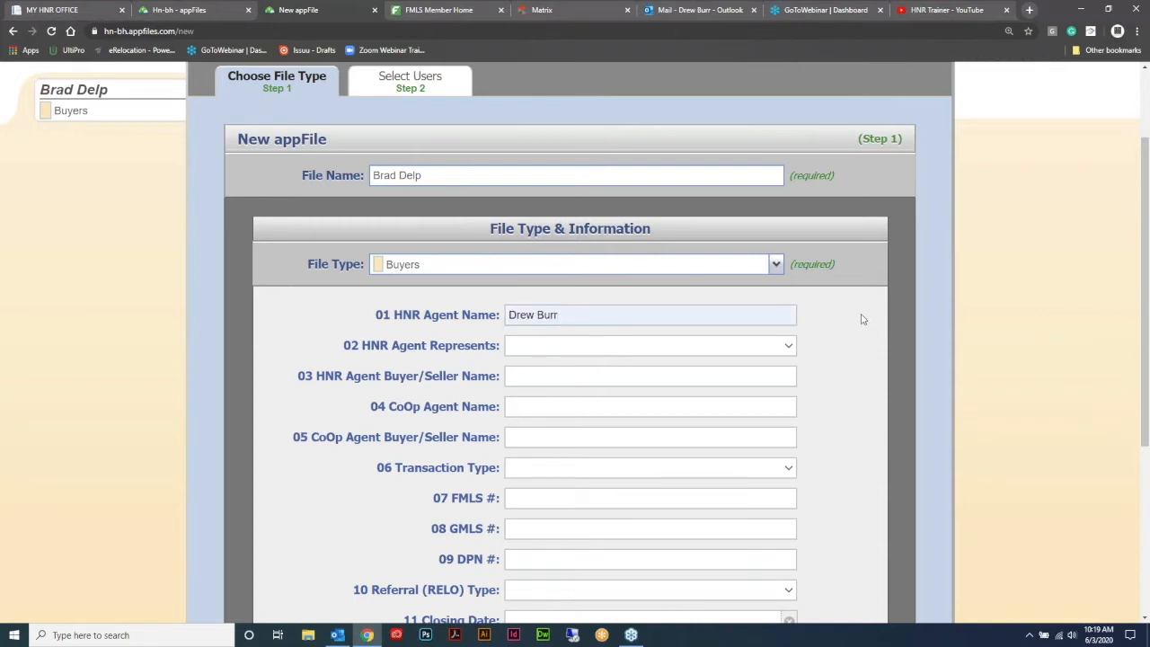
left_click(786, 350)
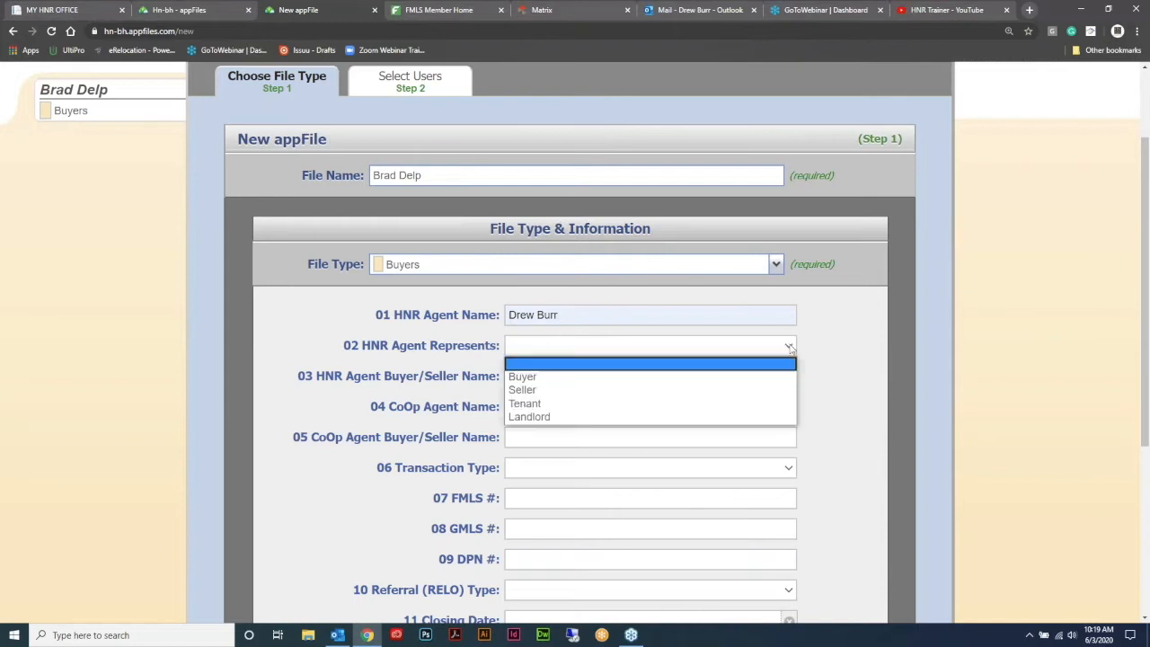
left_click(726, 378)
scroll(854, 306, "down", 2)
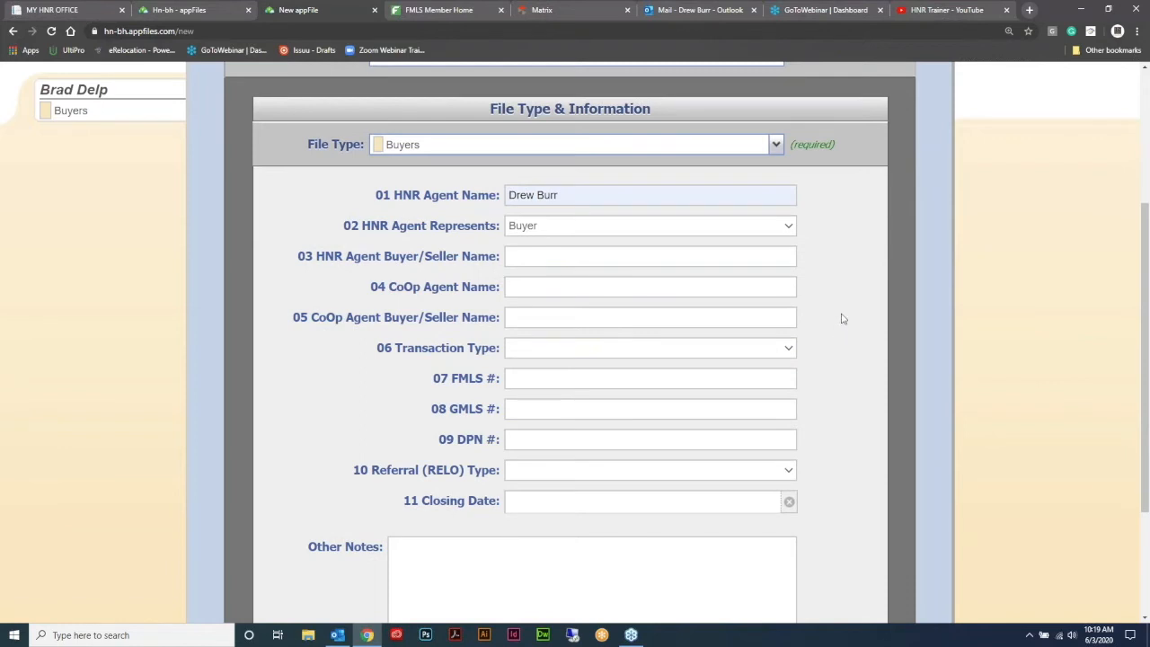
scroll(844, 288, "down", 3)
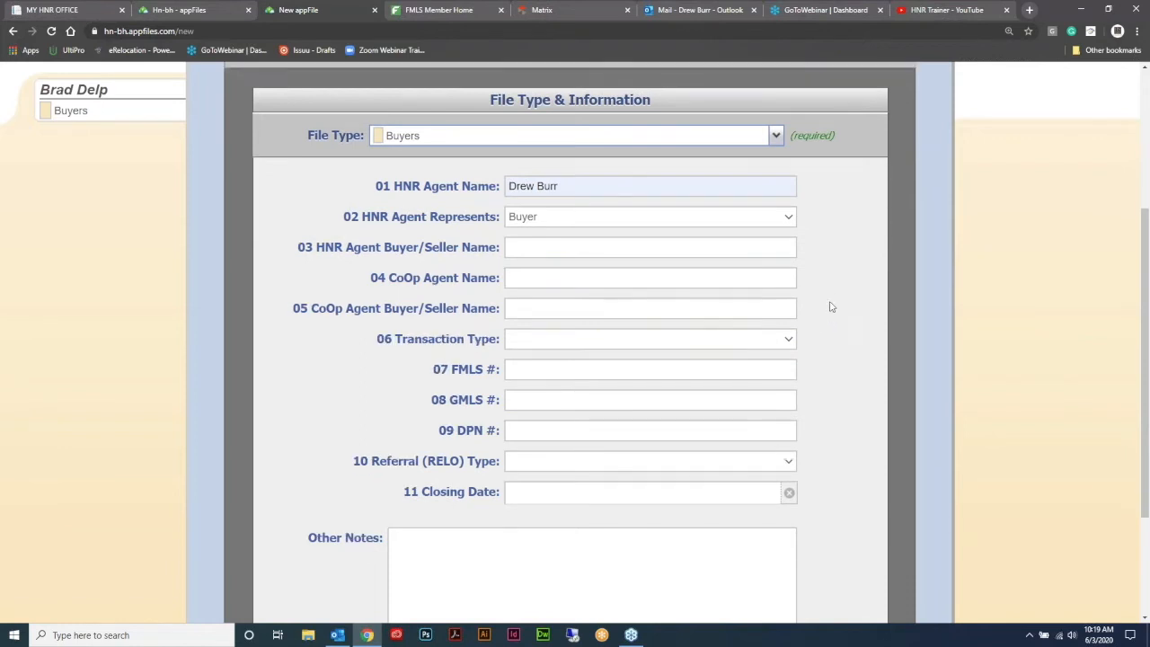
left_click(849, 533)
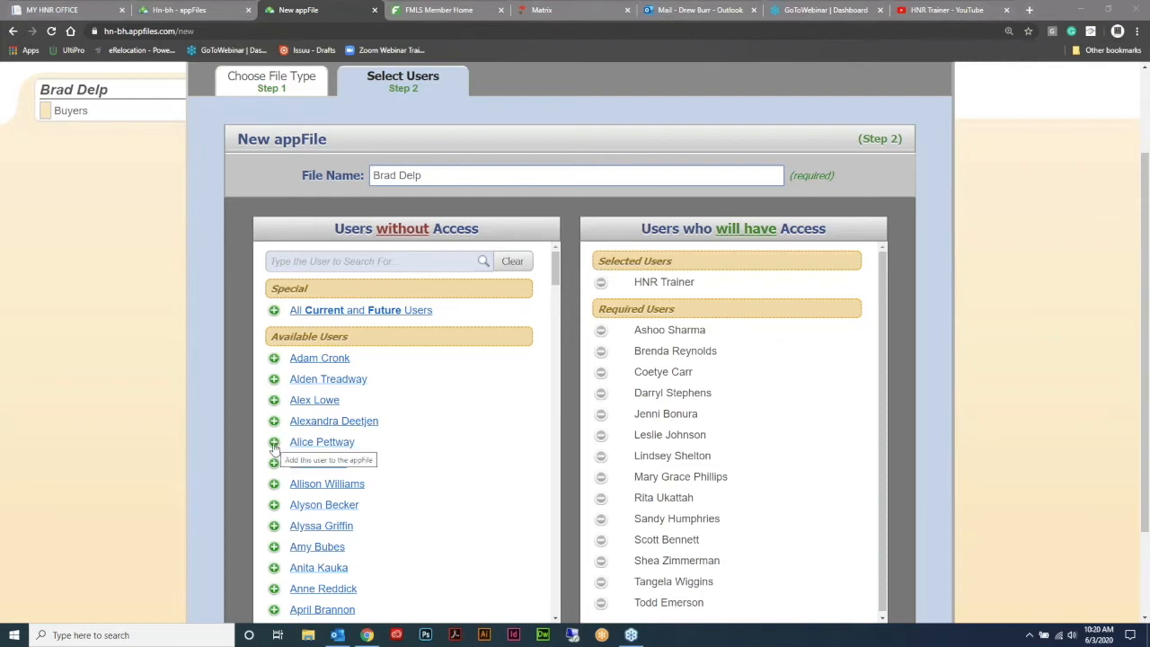
- Remove one extra user from the access list and create the Buyers appFile
scroll(666, 375, "down", 1)
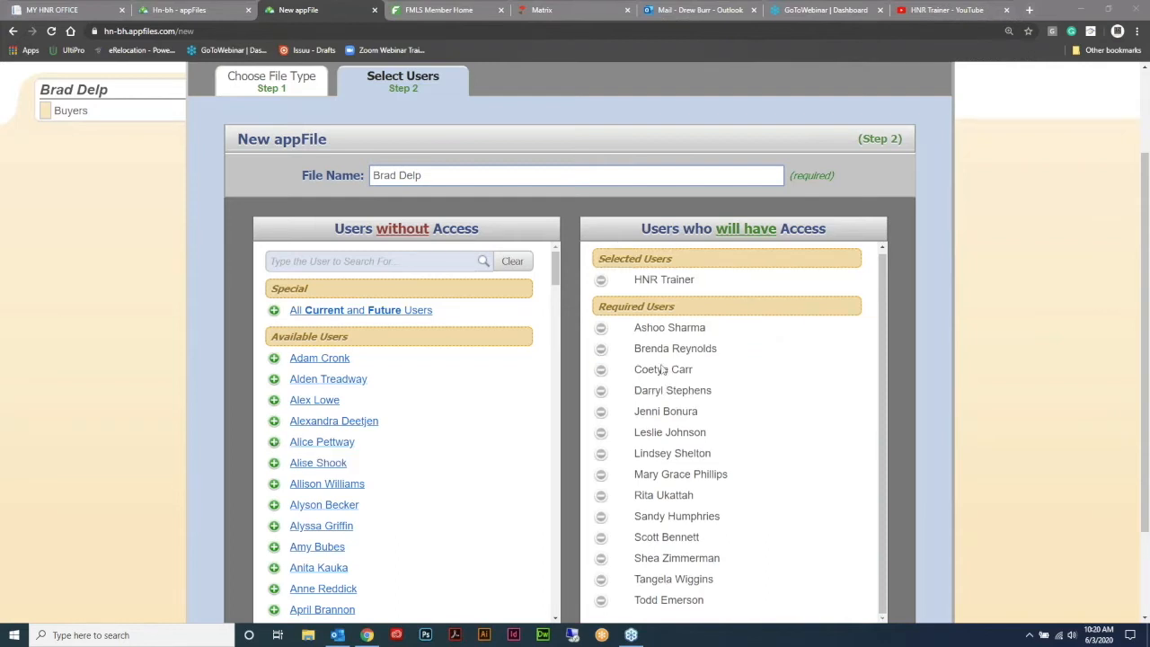
scroll(993, 409, "down", 1)
scroll(988, 406, "down", 1)
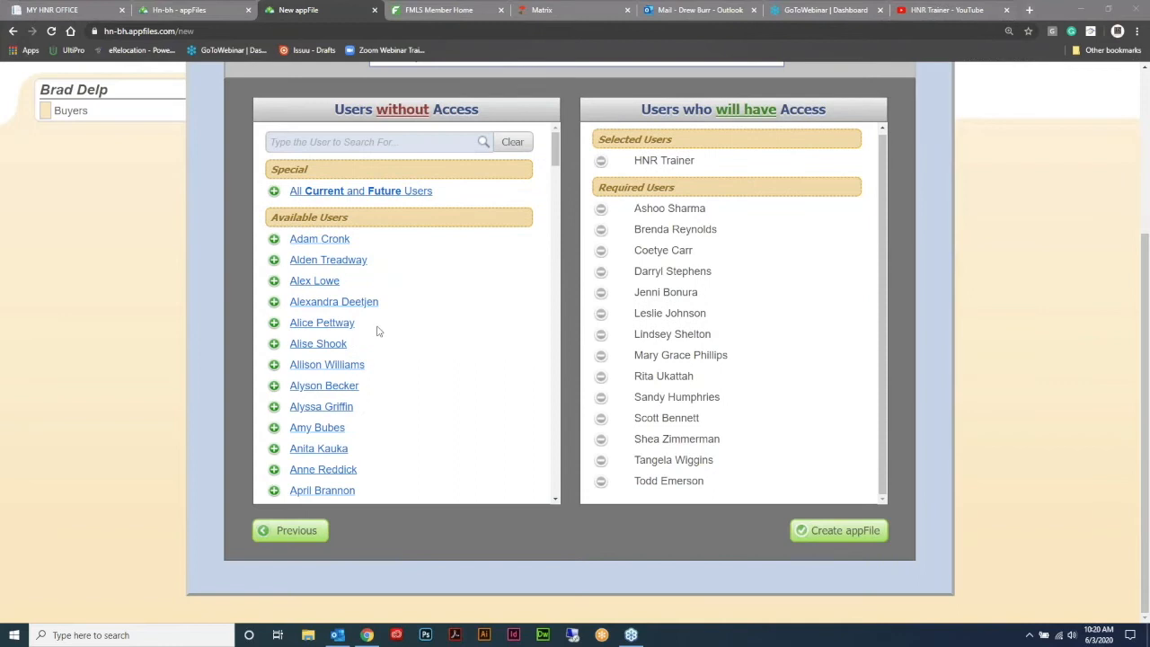
left_click(274, 239)
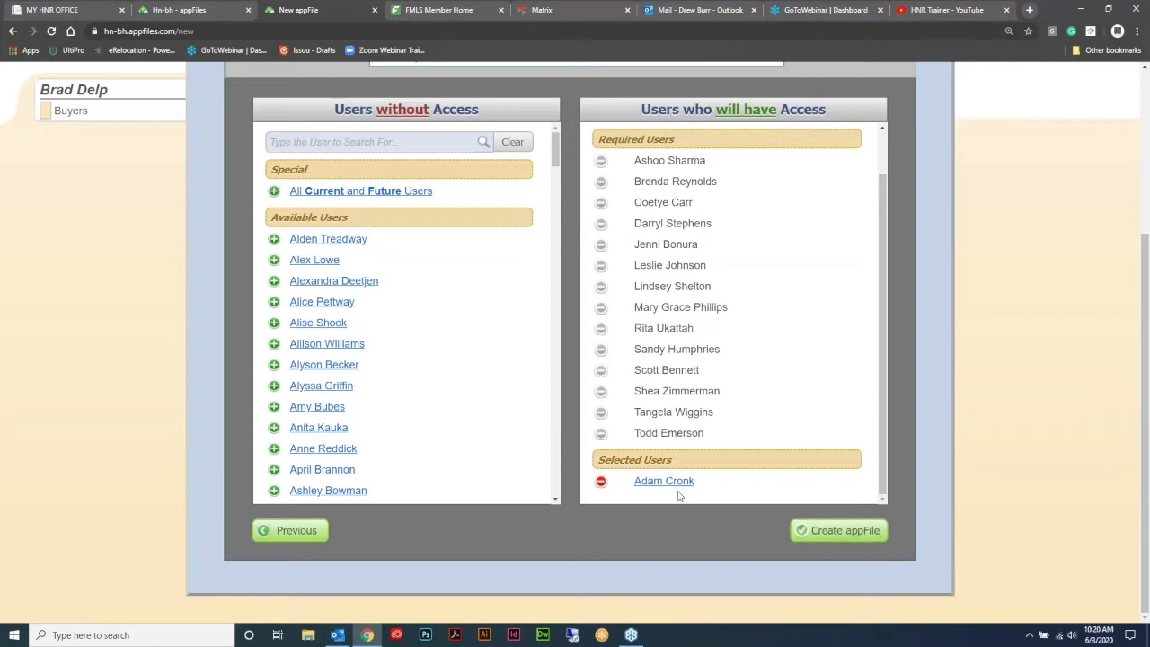
left_click(601, 482)
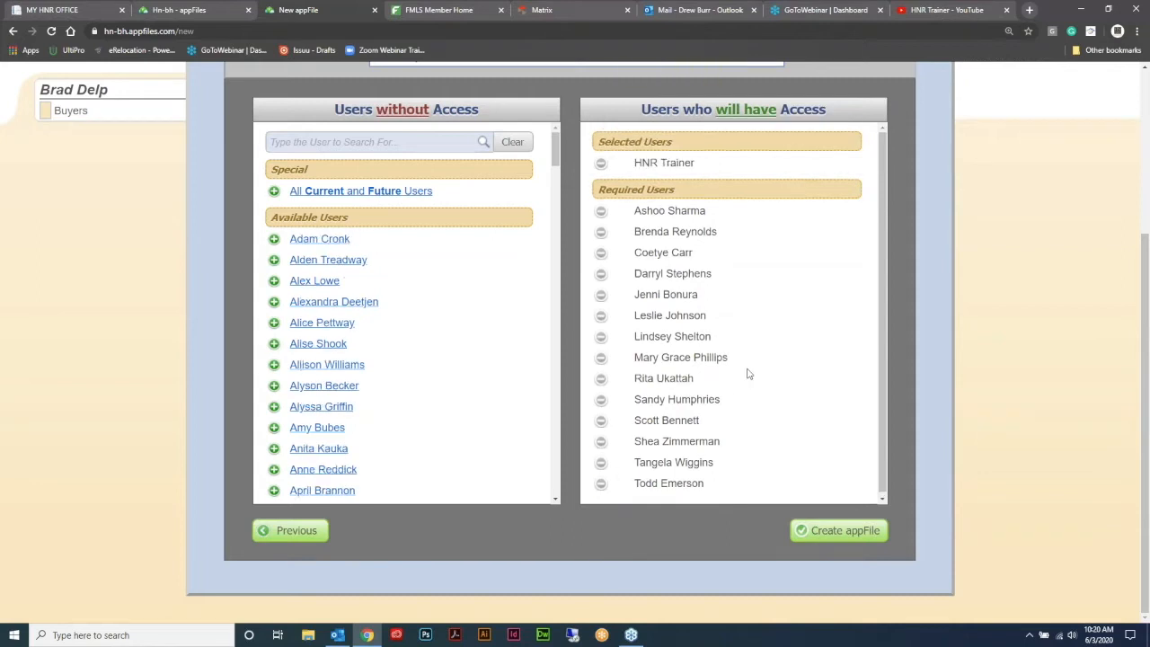
scroll(894, 373, "up", 2)
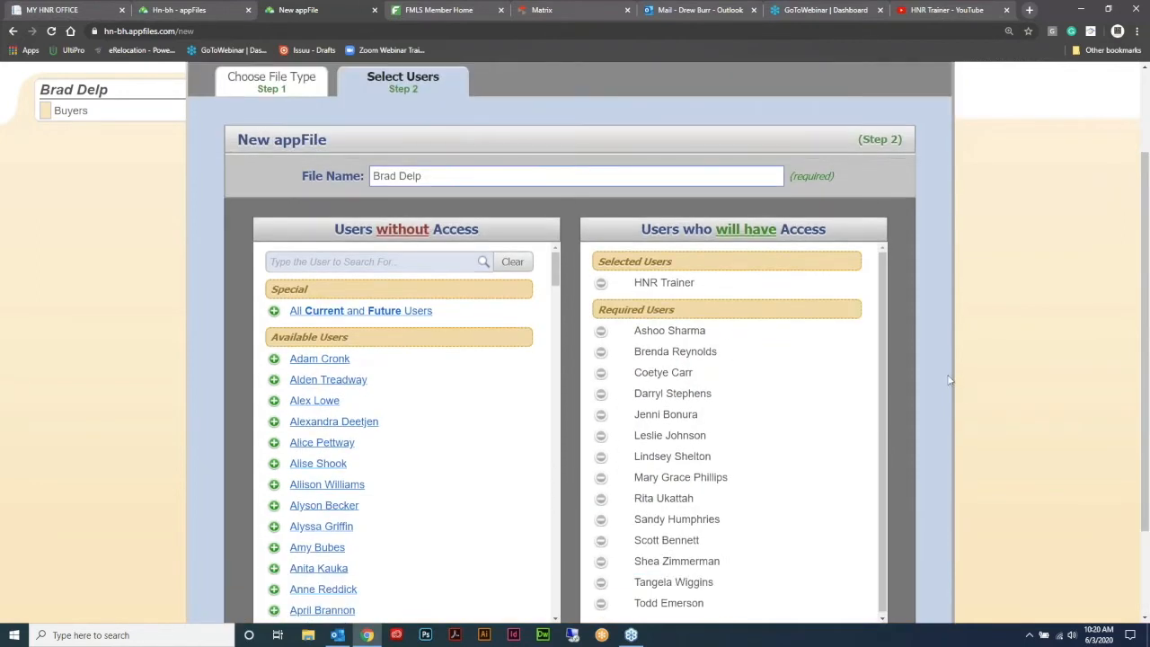
scroll(948, 380, "down", 2)
left_click(844, 536)
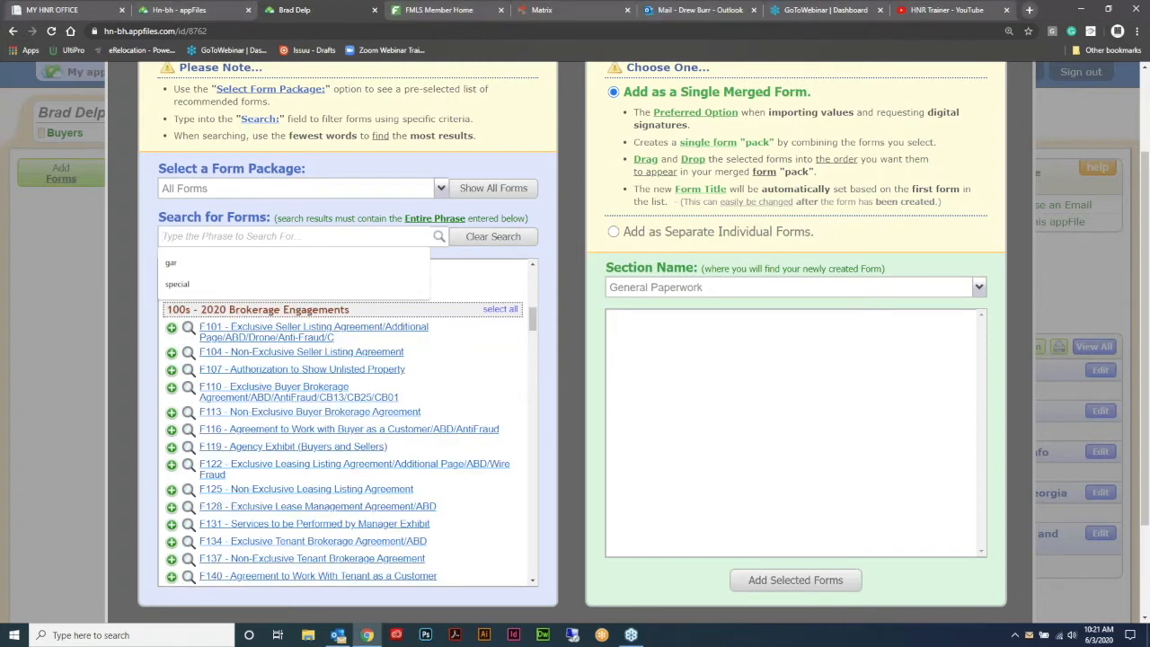
- Search 'buyer' and add the F110 Exclusive Buyer Brokerage Agreement to the appFile
type("buyer")
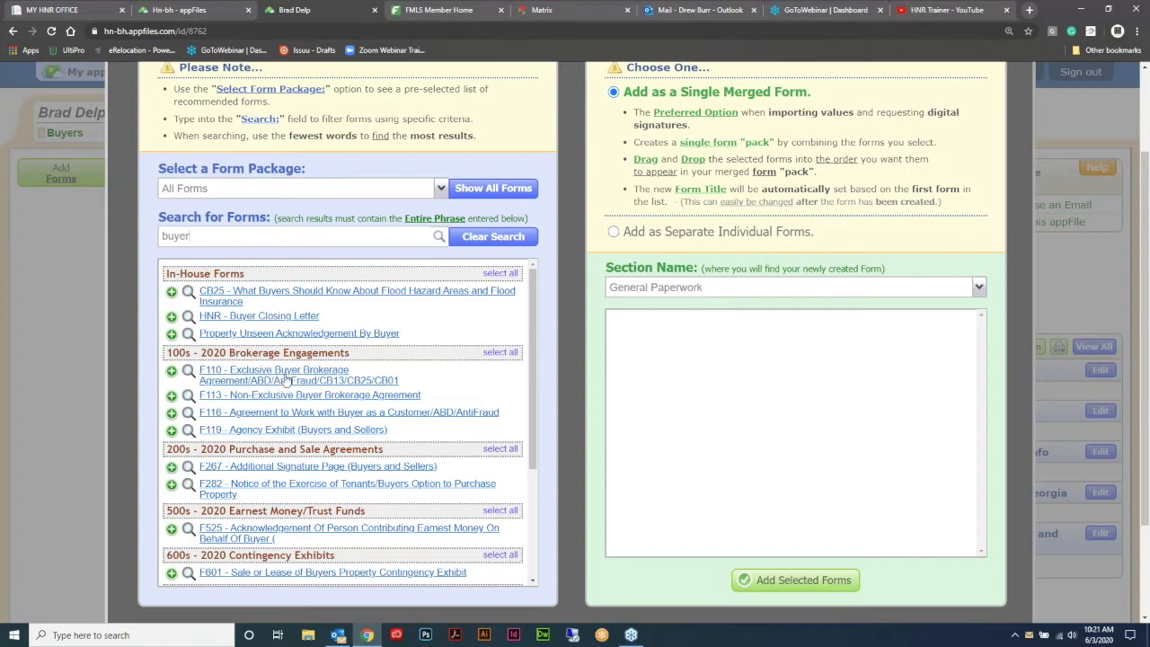
left_click(285, 380)
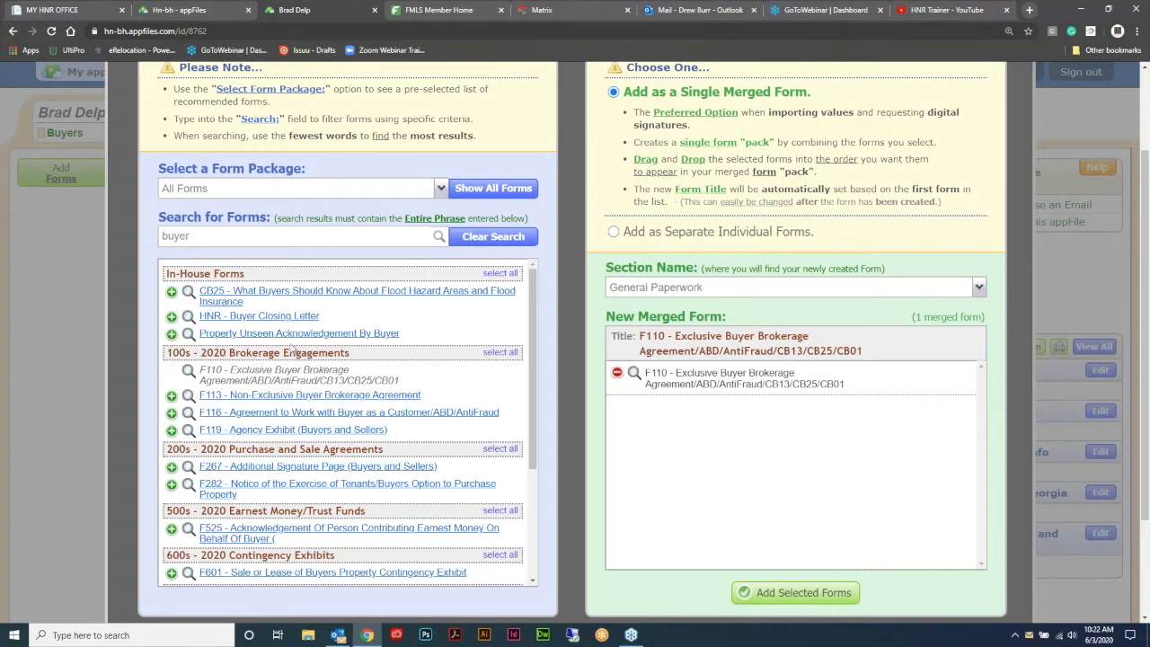
left_click(790, 596)
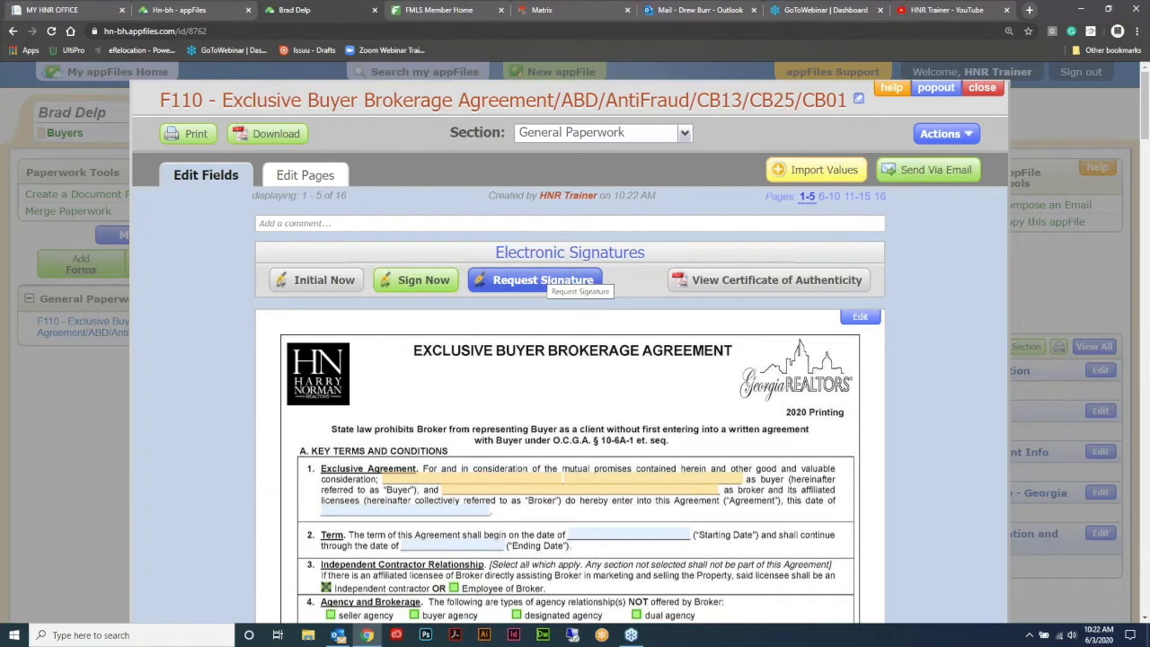
- Start a new signature request for the F110 form
left_click(540, 284)
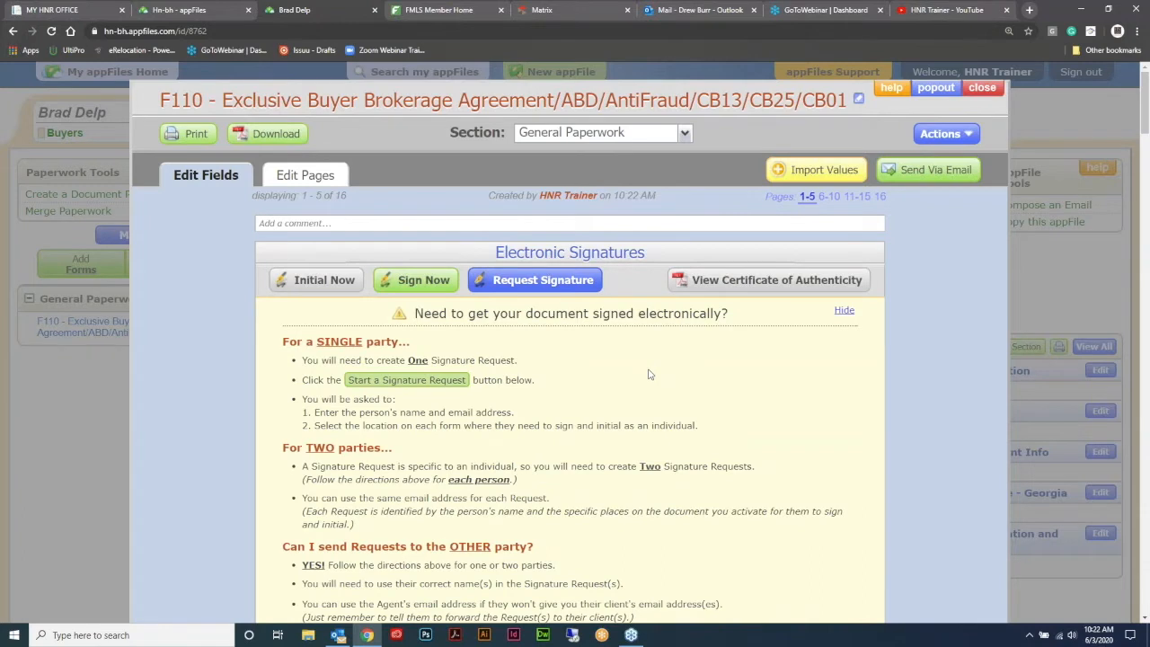
scroll(692, 341, "down", 1)
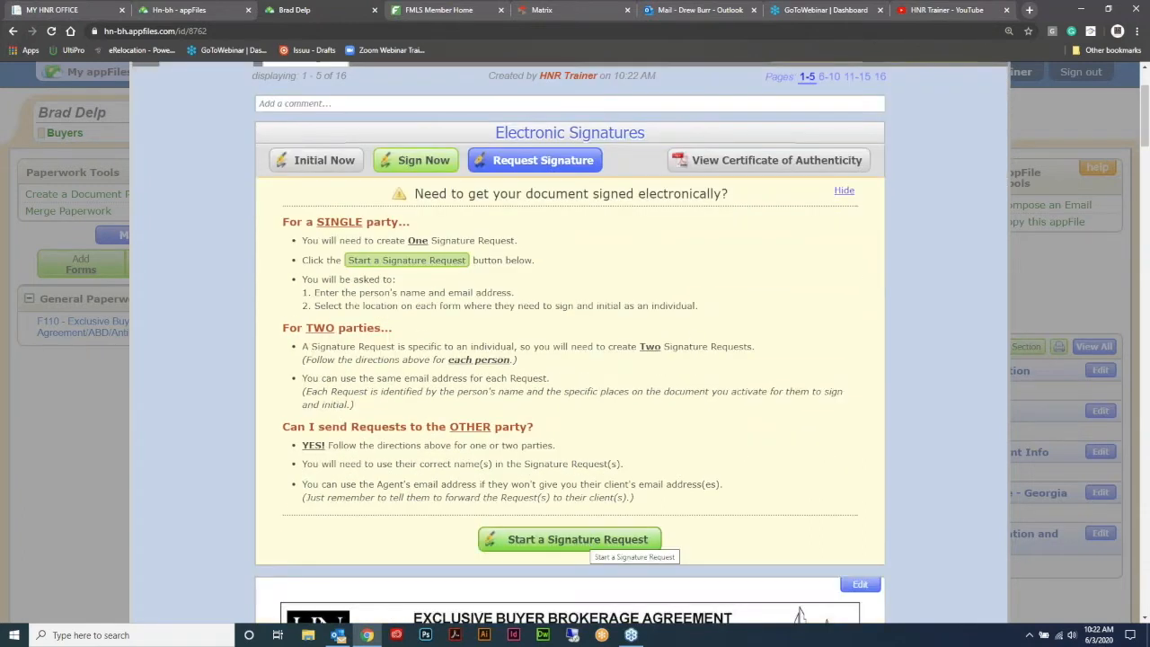
left_click(593, 539)
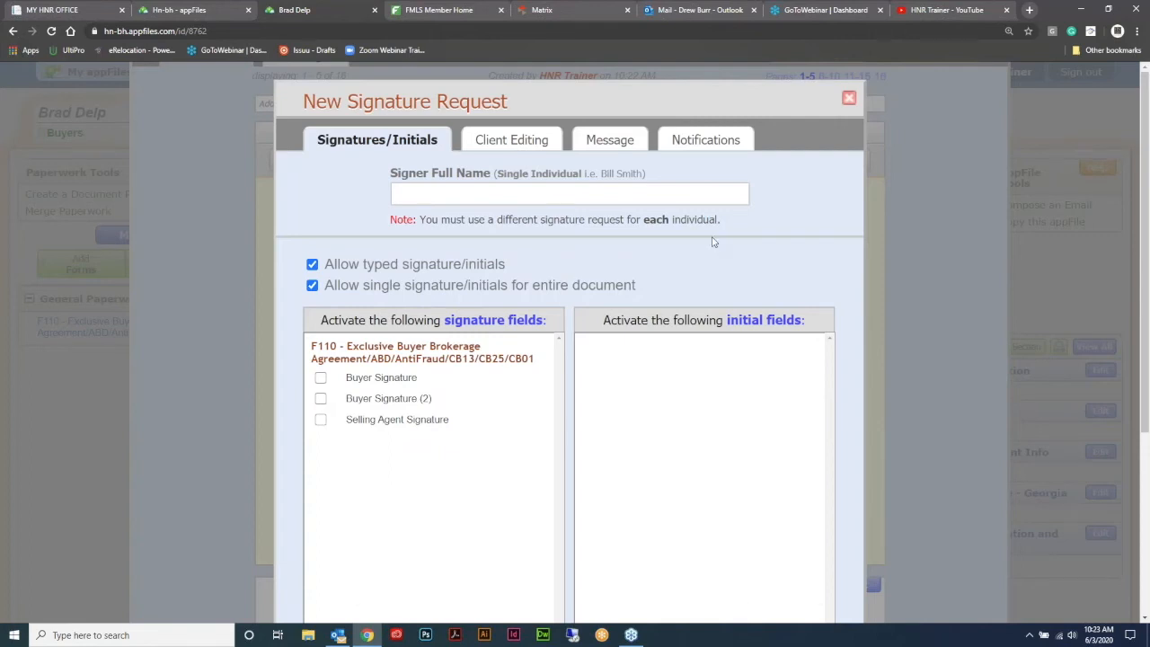
- Enter the buyer client's full name as signer, activate Buyer Signature, and continue to client editing
left_click(508, 194)
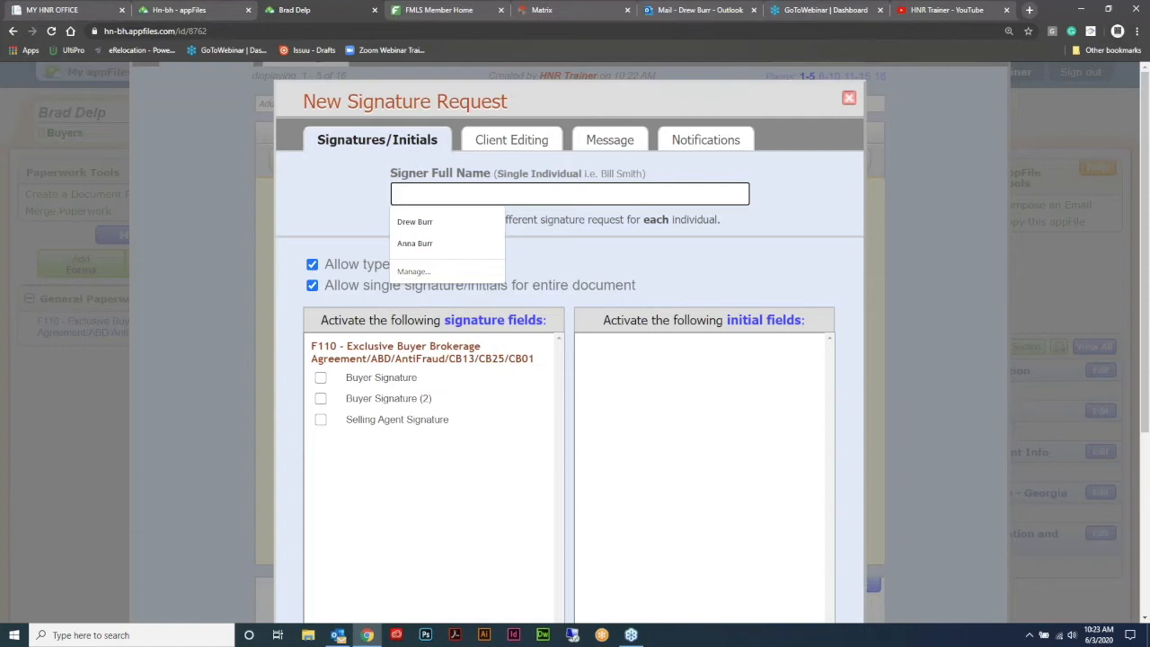
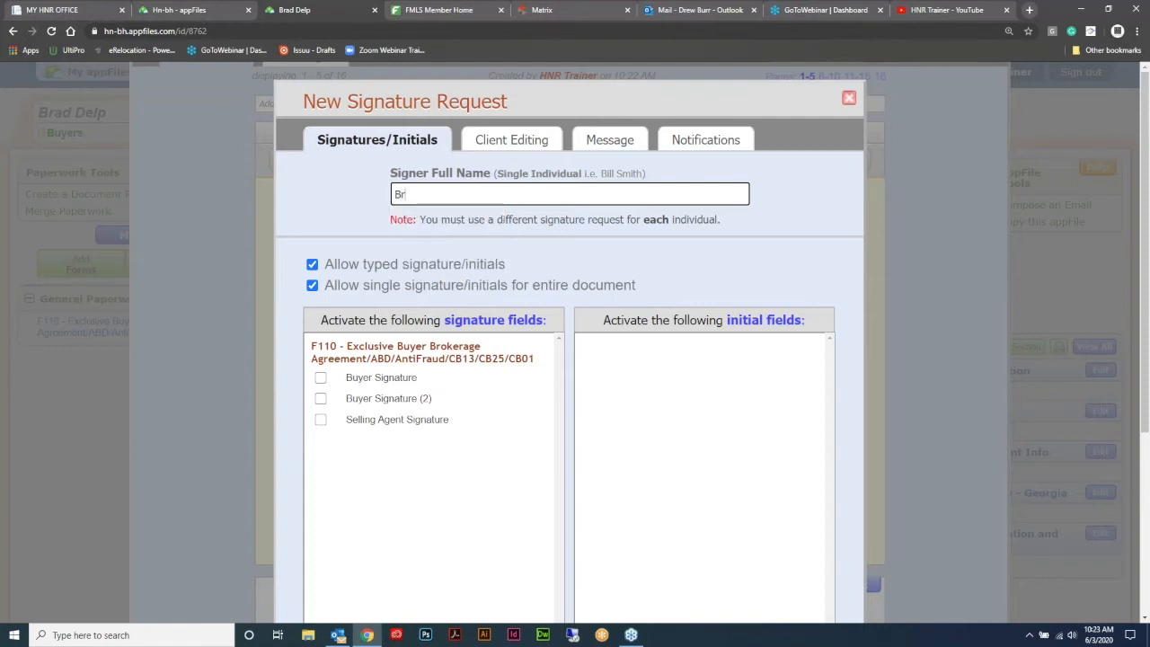
left_click(320, 378)
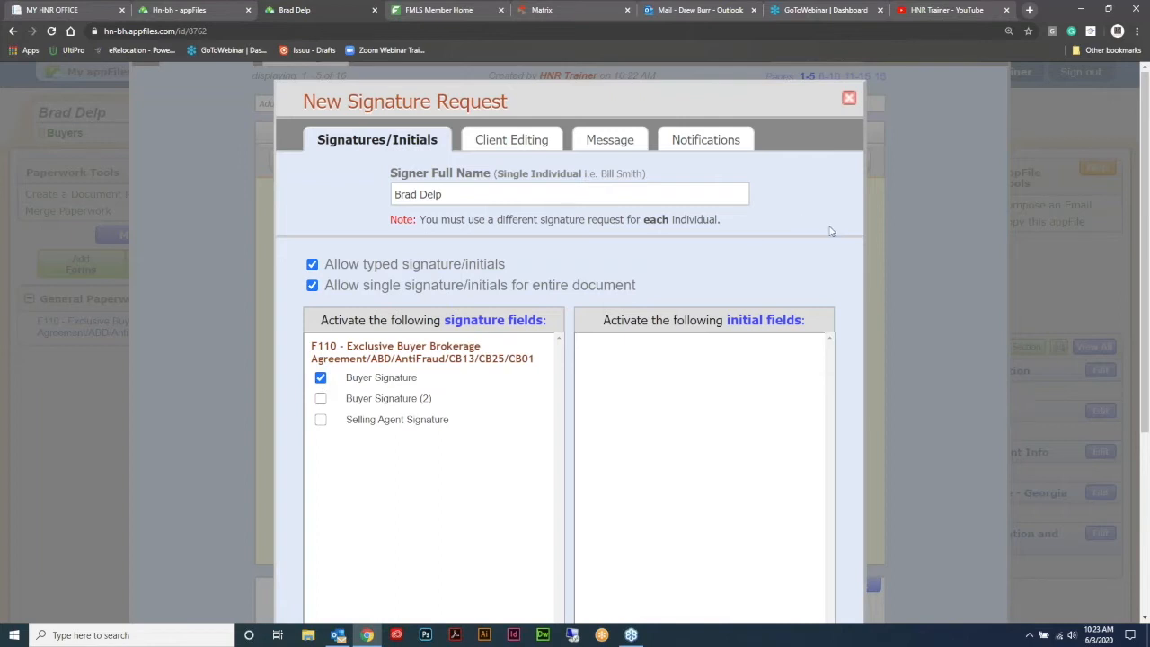
scroll(834, 231, "down", 2)
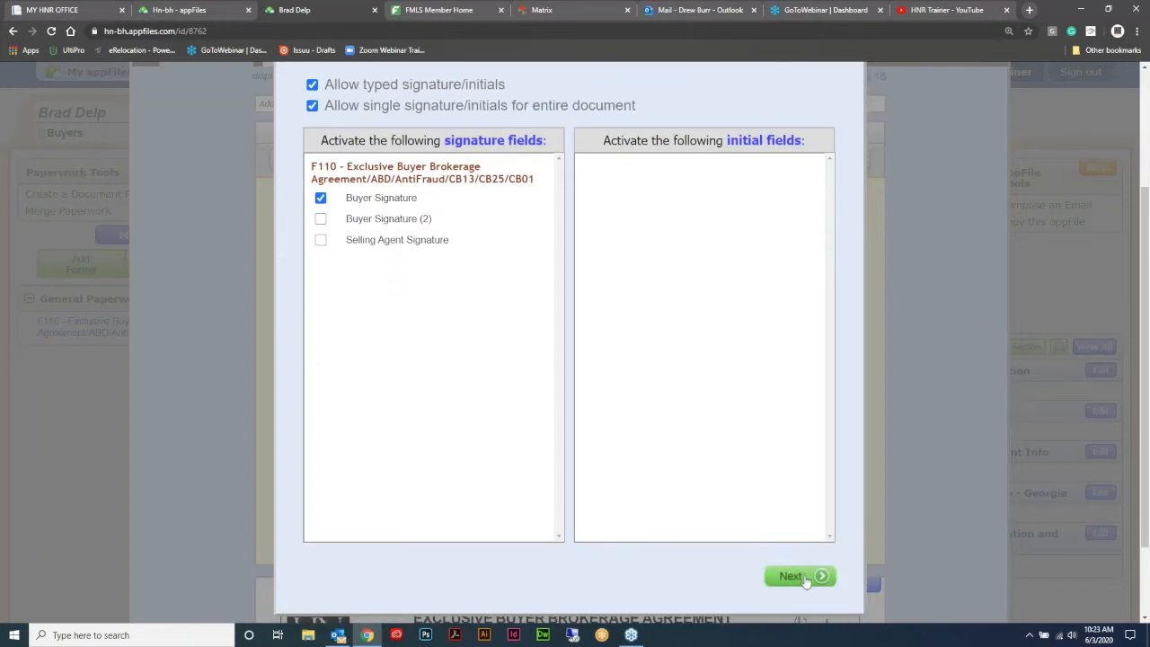
left_click(806, 580)
scroll(782, 385, "up", 2)
scroll(775, 383, "down", 1)
scroll(772, 381, "up", 1)
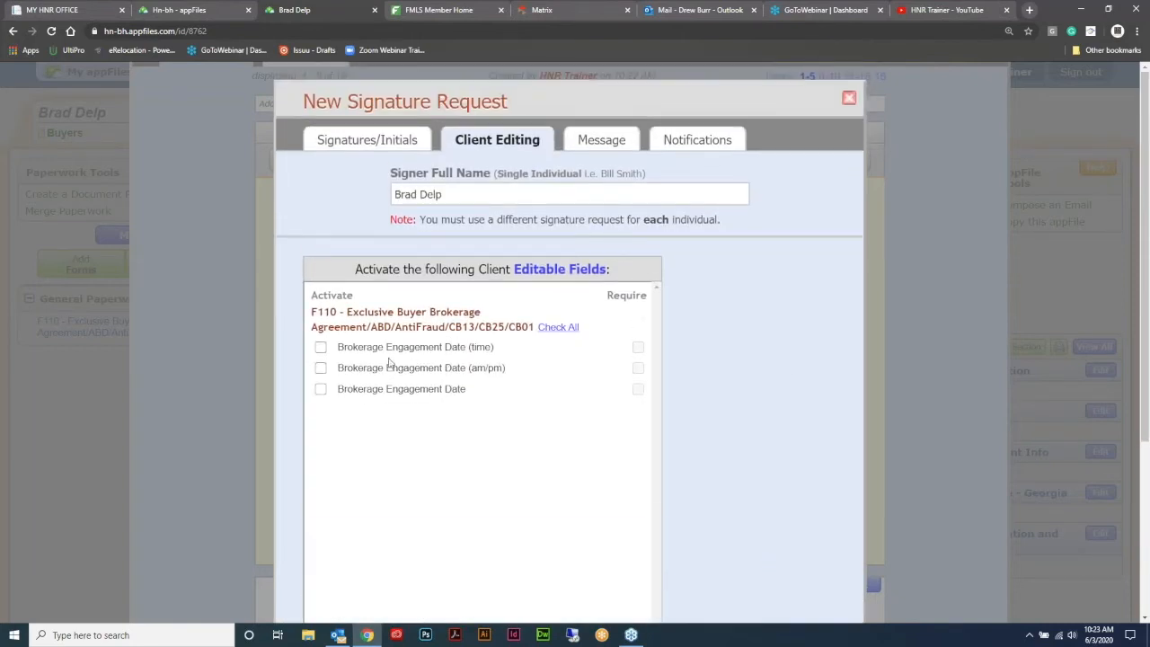
- Keep the Brokerage Engagement Date time field non-editable and advance to the e-mail message step
left_click(321, 347)
left_click(321, 347)
scroll(778, 333, "down", 2)
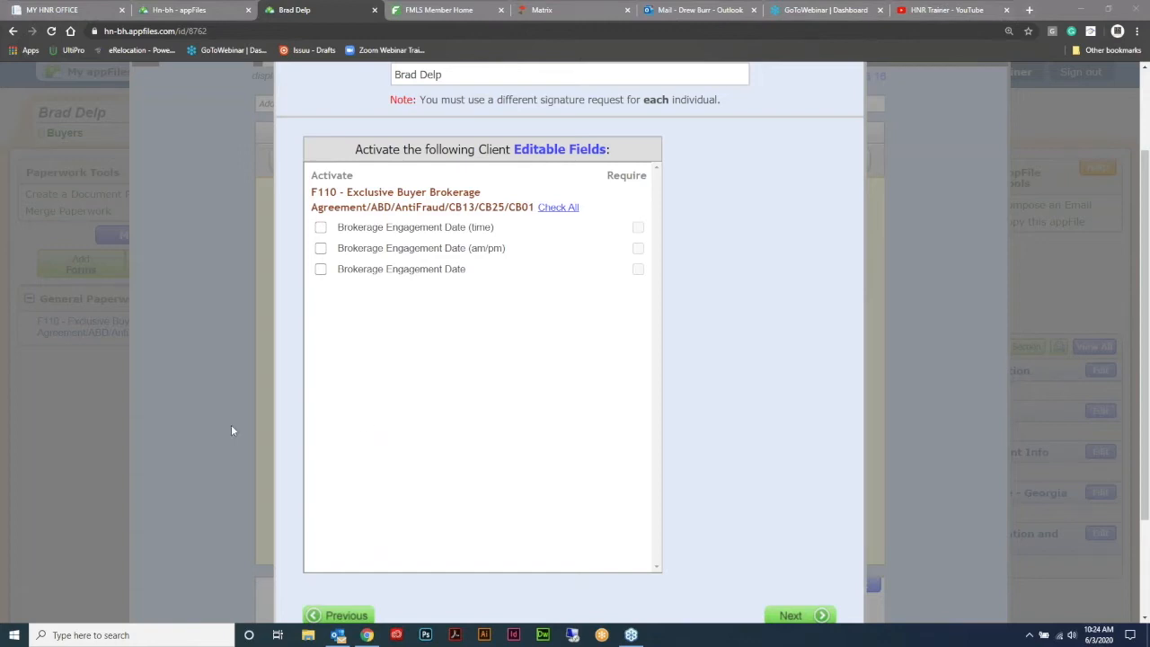
left_click(808, 620)
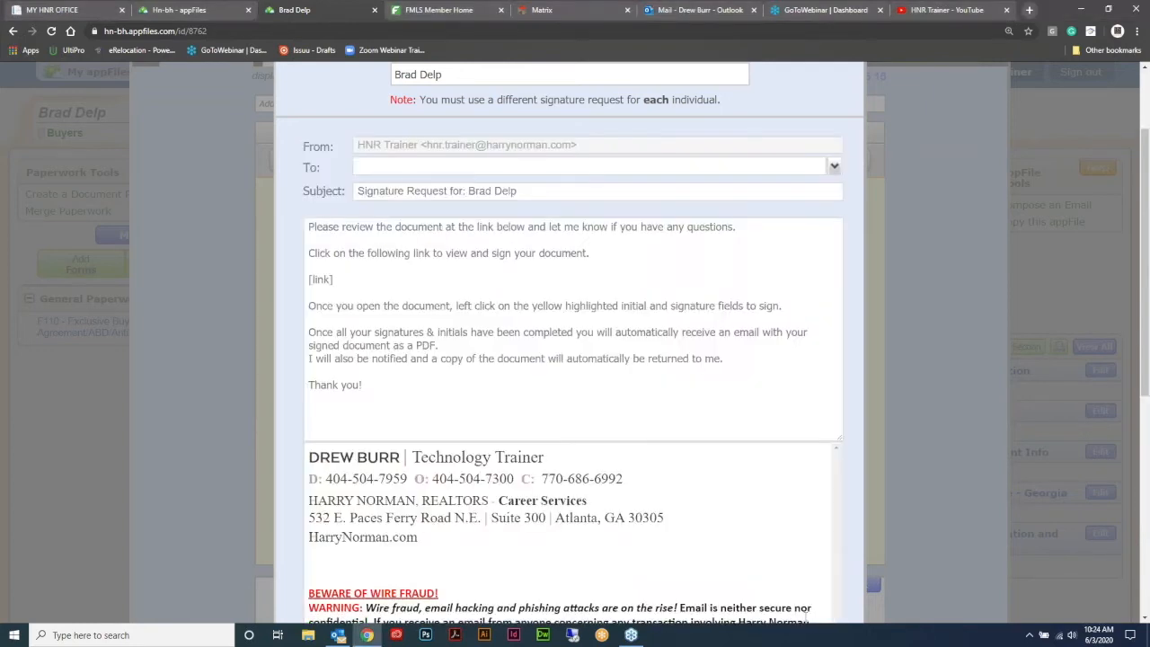
- Fill the message's To field with your own e-mail address and continue to notifications
scroll(730, 463, "up", 3)
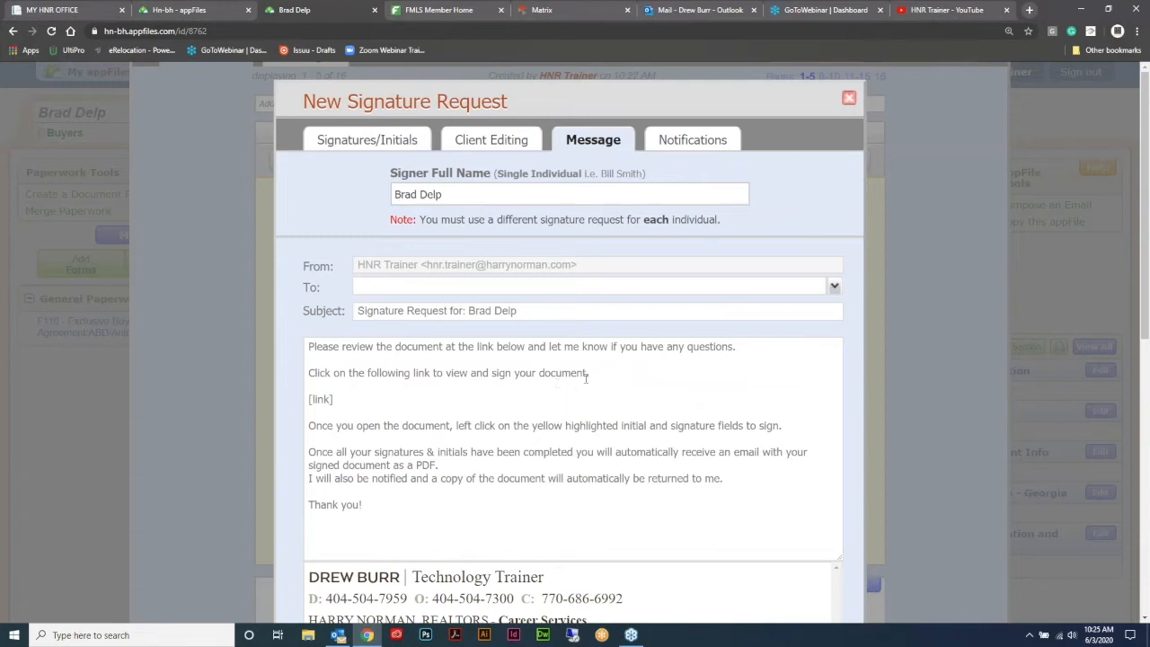
left_click_drag(335, 399, 306, 399)
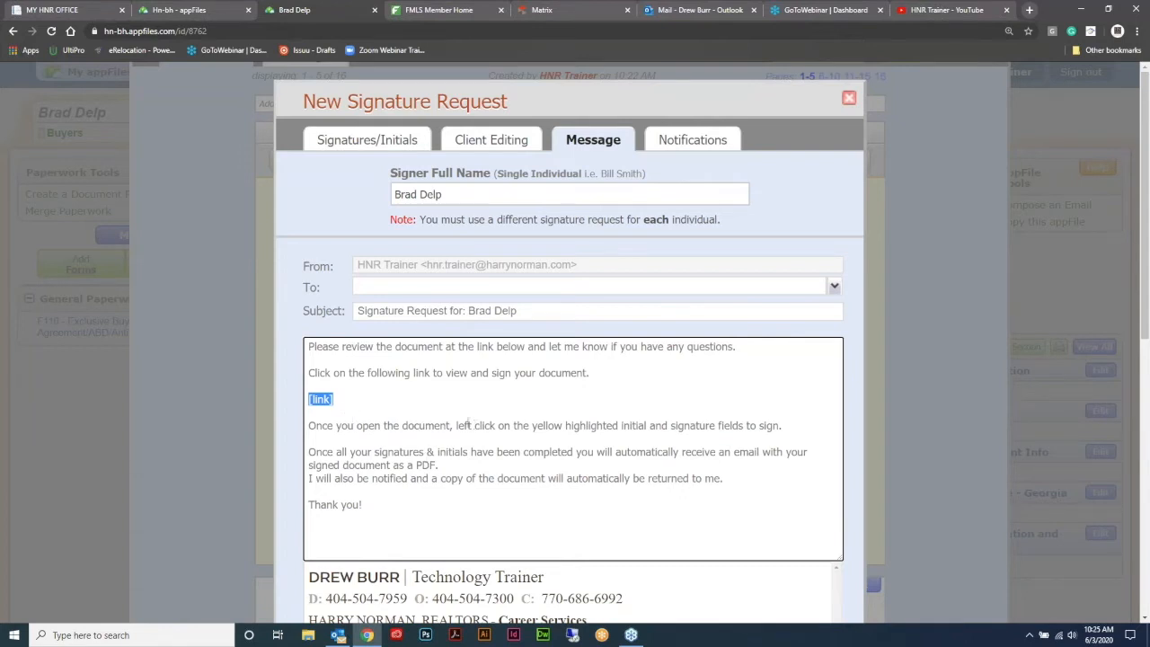
left_click(413, 286)
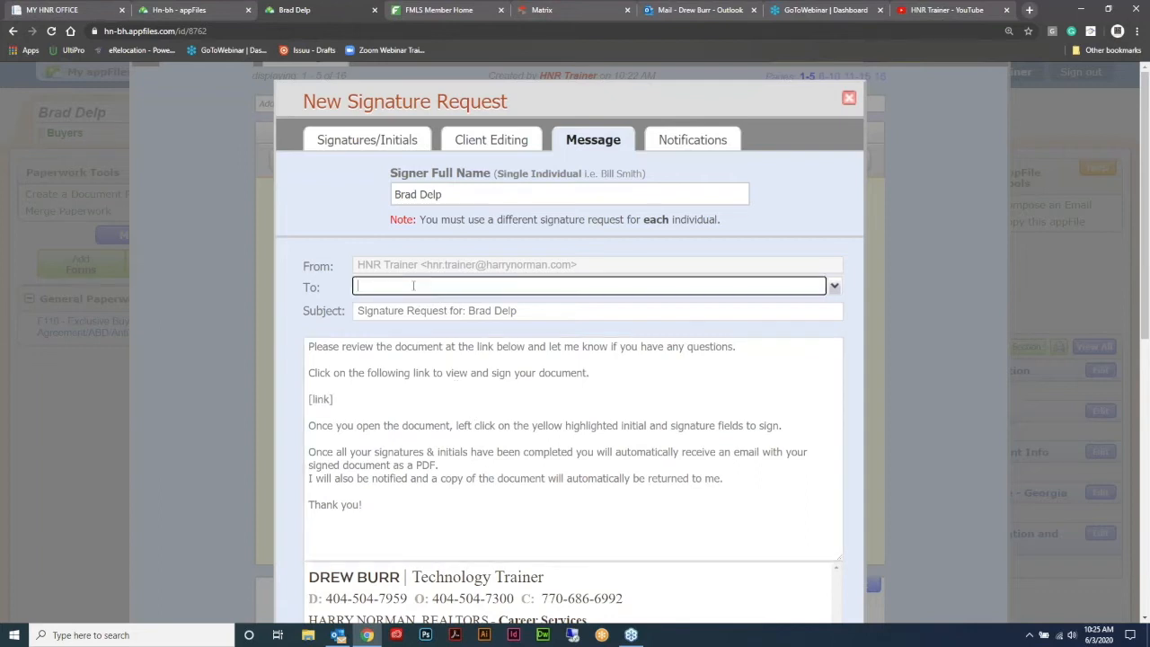
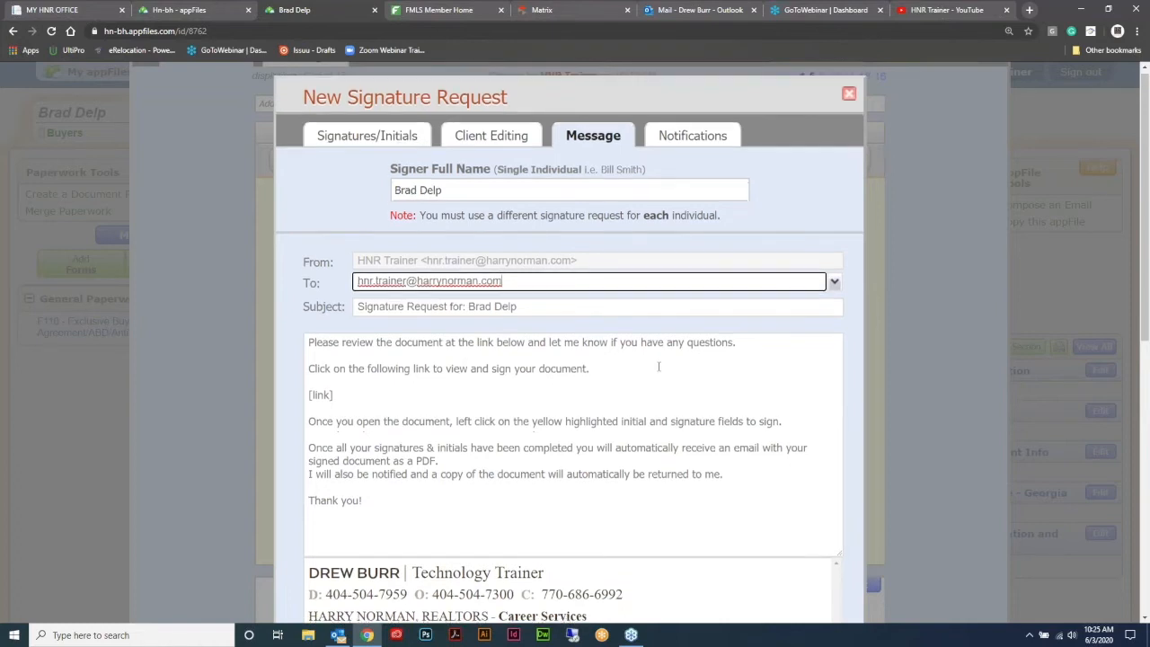
scroll(682, 360, "down", 3)
scroll(791, 346, "down", 3)
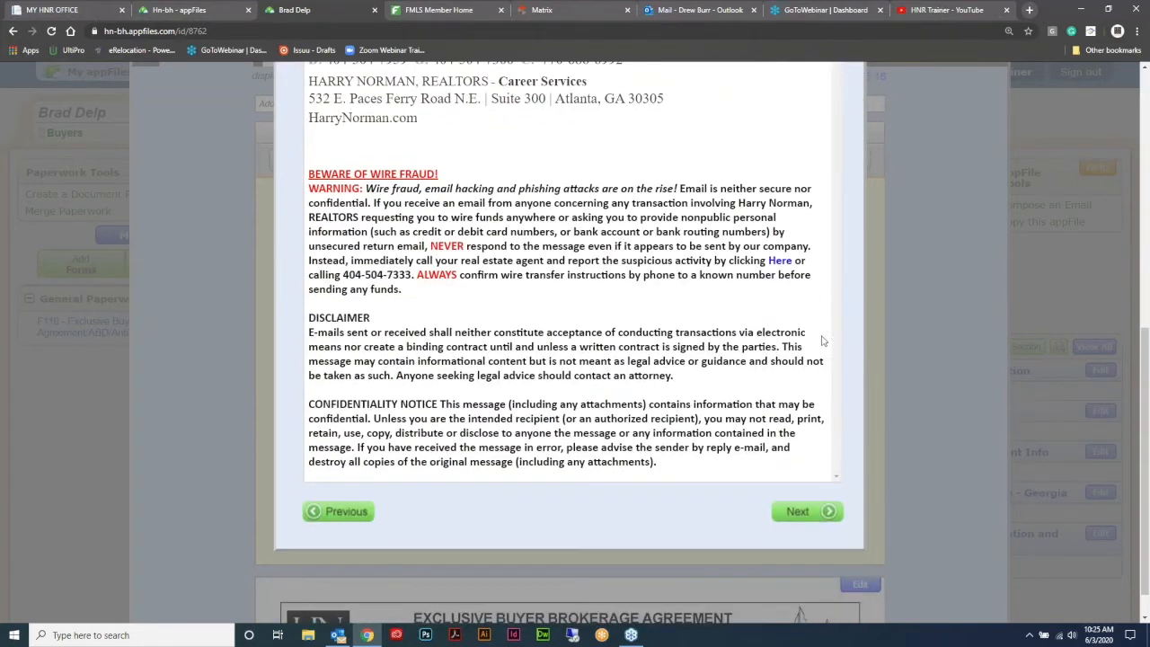
left_click(799, 512)
scroll(767, 323, "up", 2)
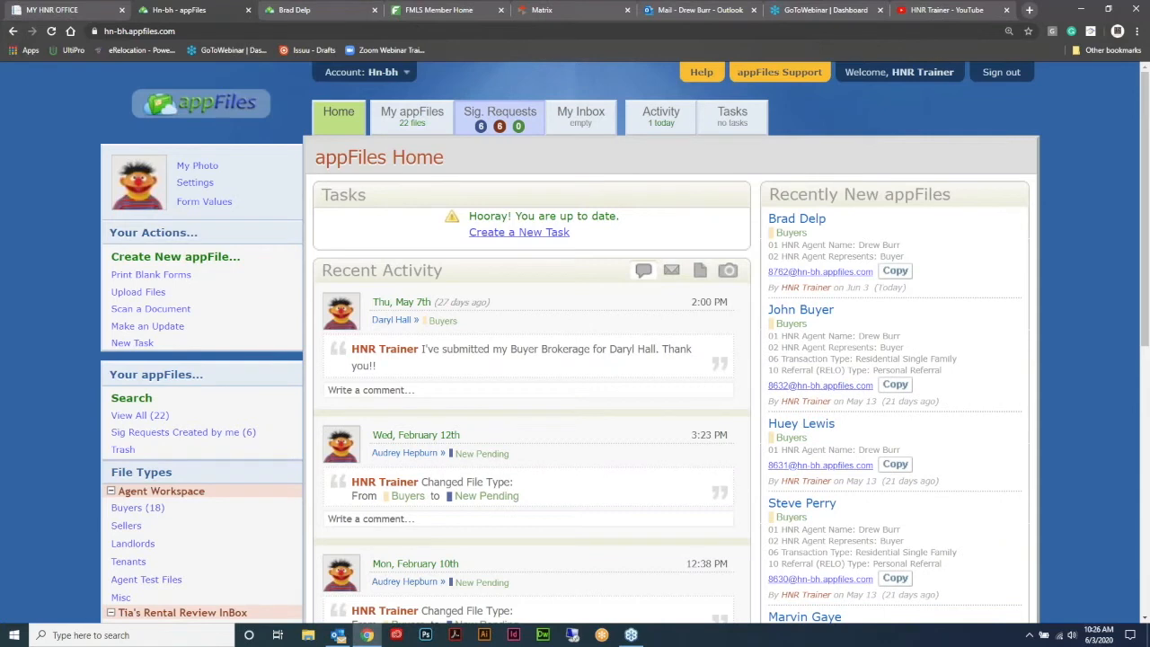
- Verify the new F110 request among the 6 active signature requests, then return to the buyer's appFile
left_click(505, 112)
scroll(662, 349, "down", 5)
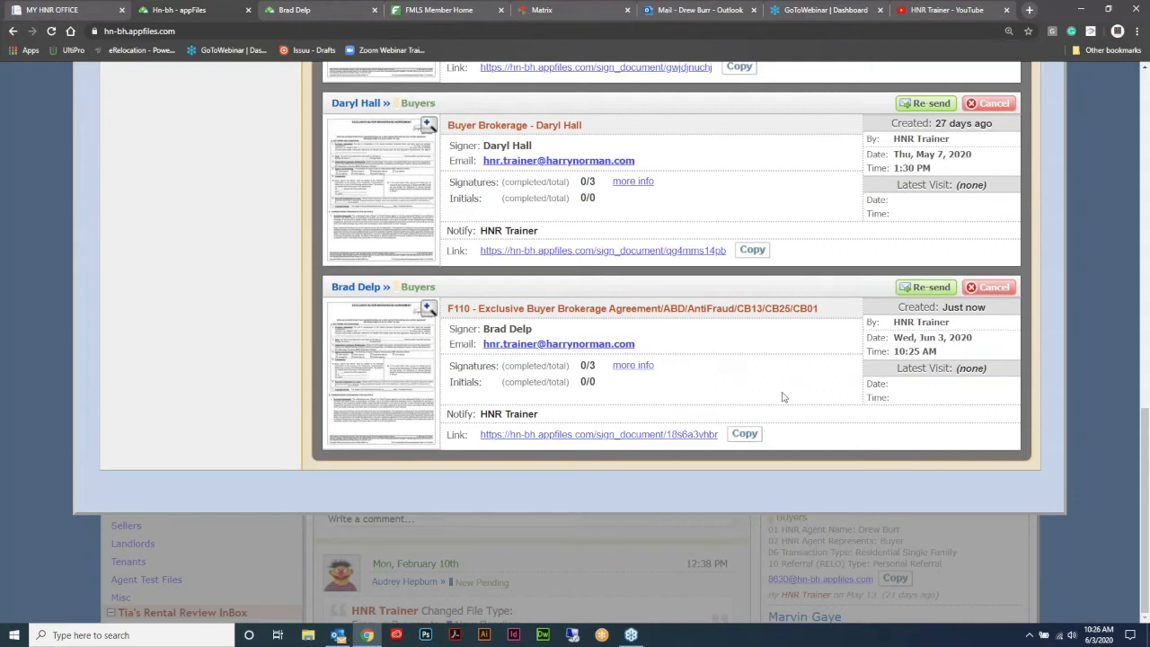
scroll(783, 390, "up", 1)
scroll(788, 388, "up", 10)
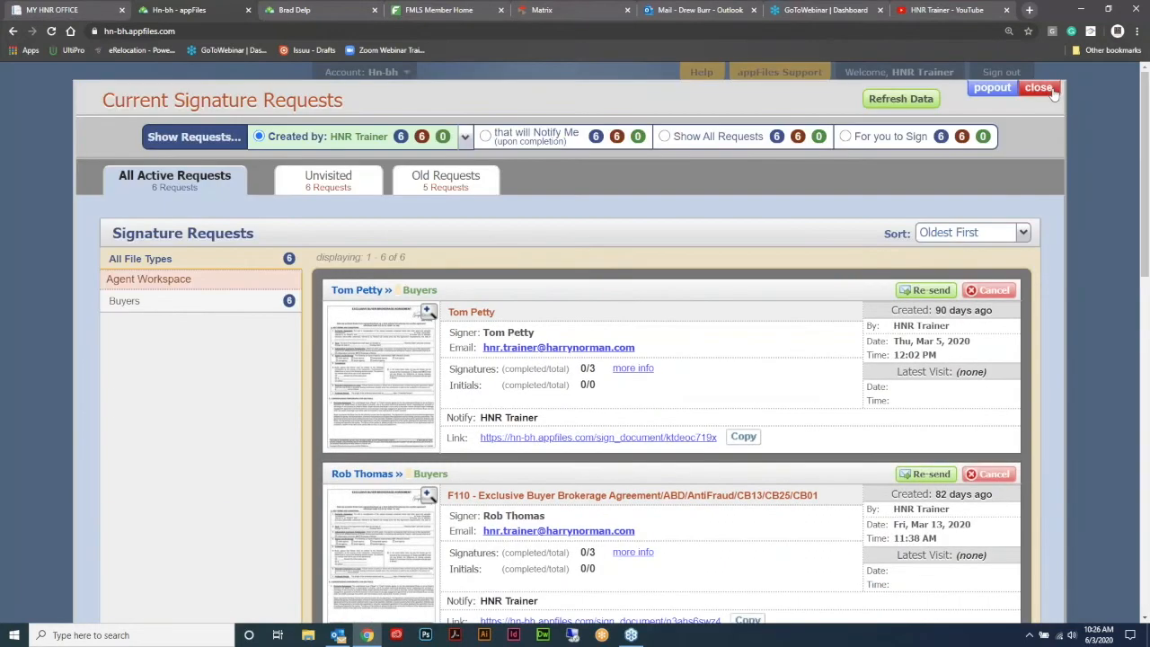
left_click(1040, 90)
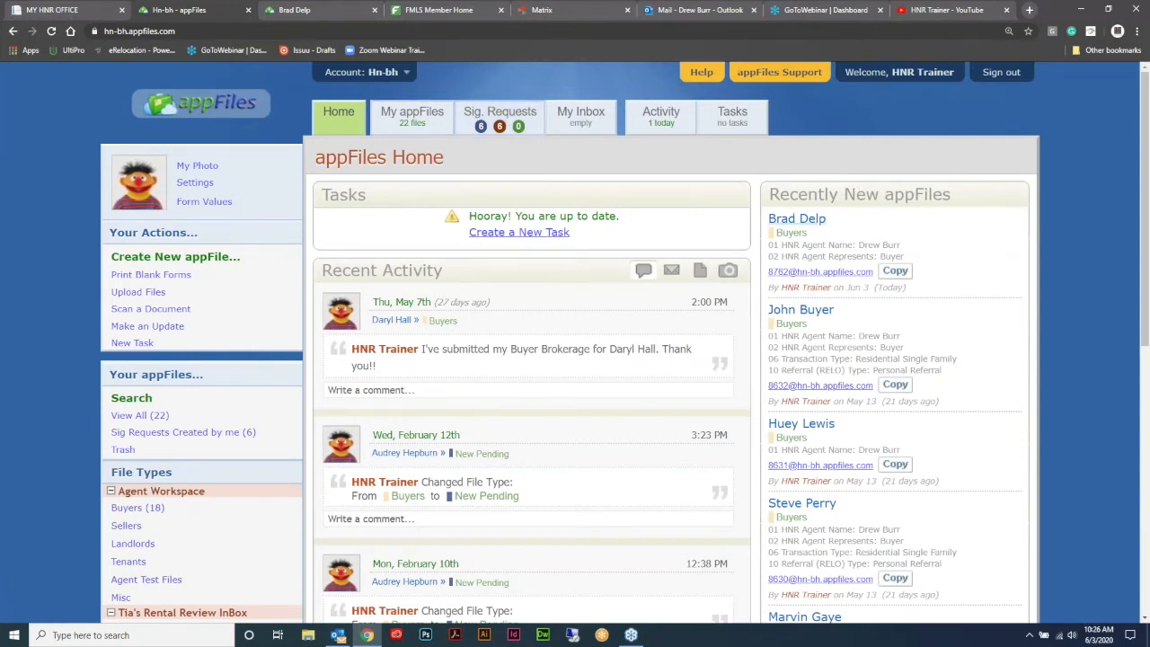
left_click(310, 10)
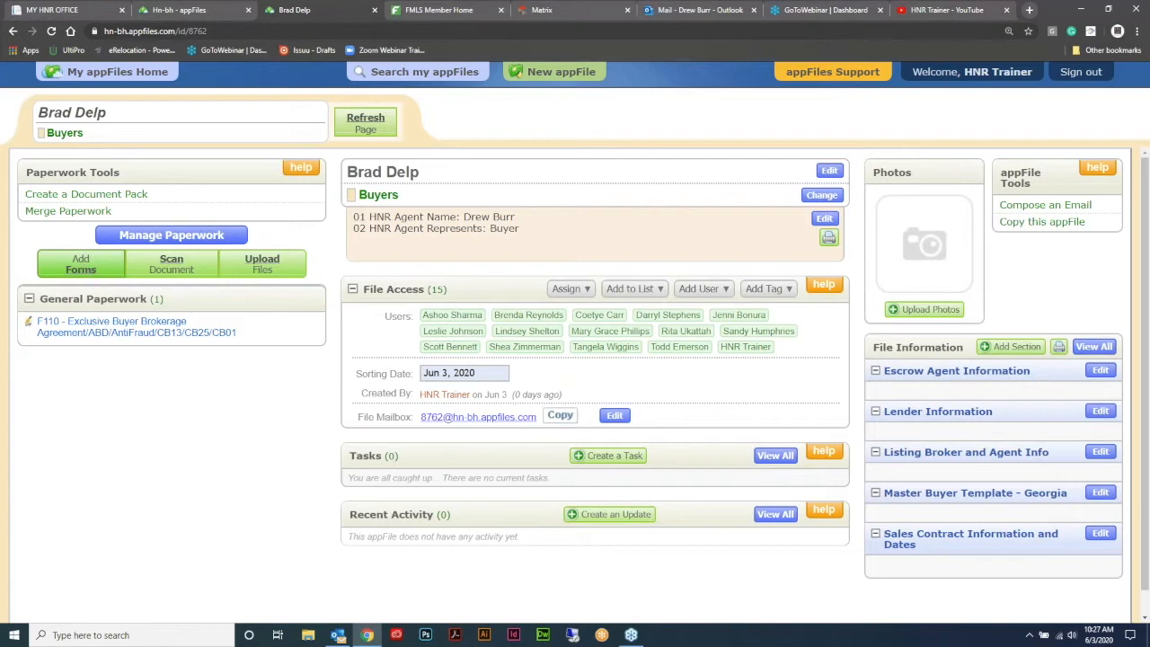
- Add F201 and F404 as one merged form, keeping F201 first in the merge order
left_click(83, 266)
scroll(647, 185, "down", 2)
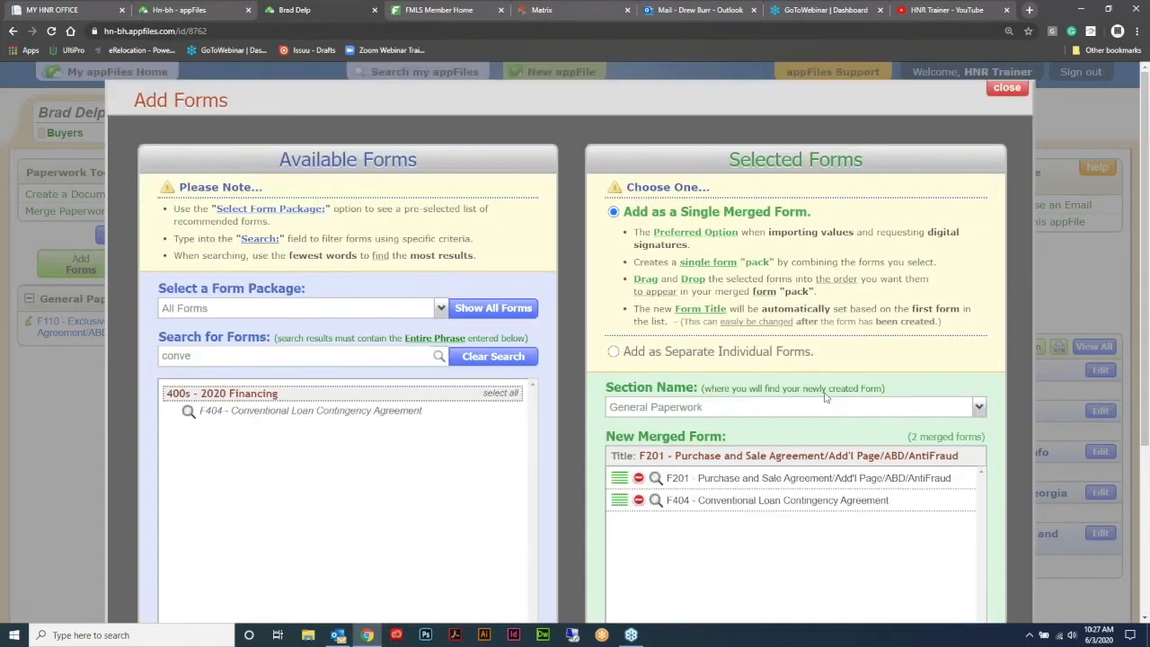
scroll(863, 373, "down", 3)
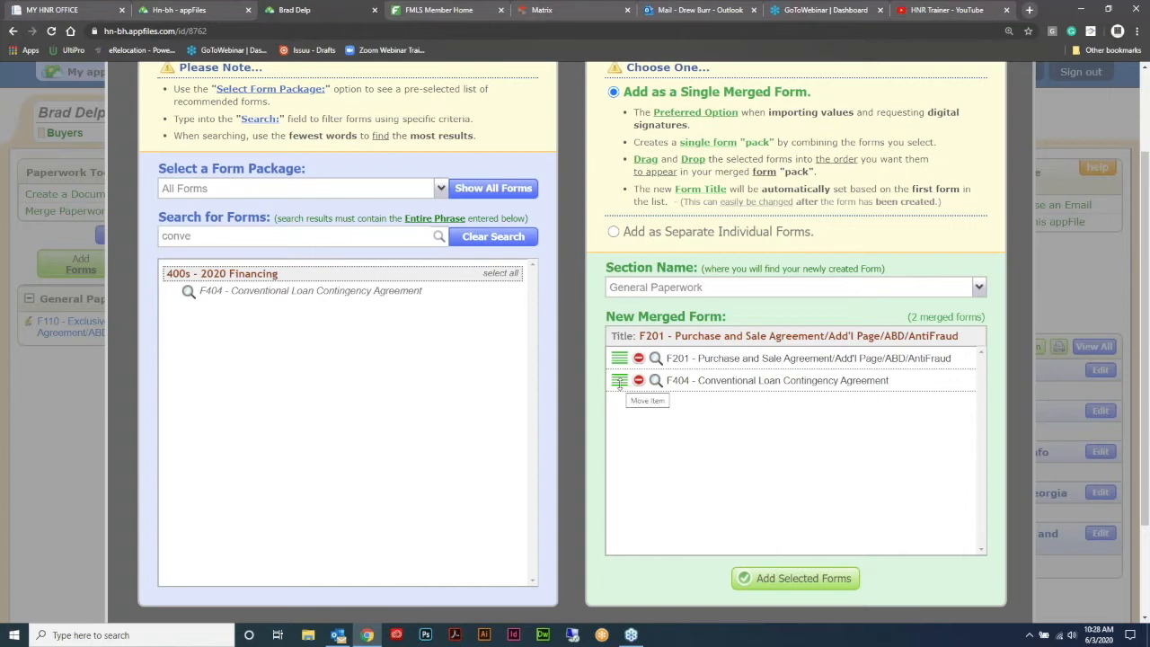
left_click_drag(620, 382, 620, 356)
scroll(849, 459, "down", 2)
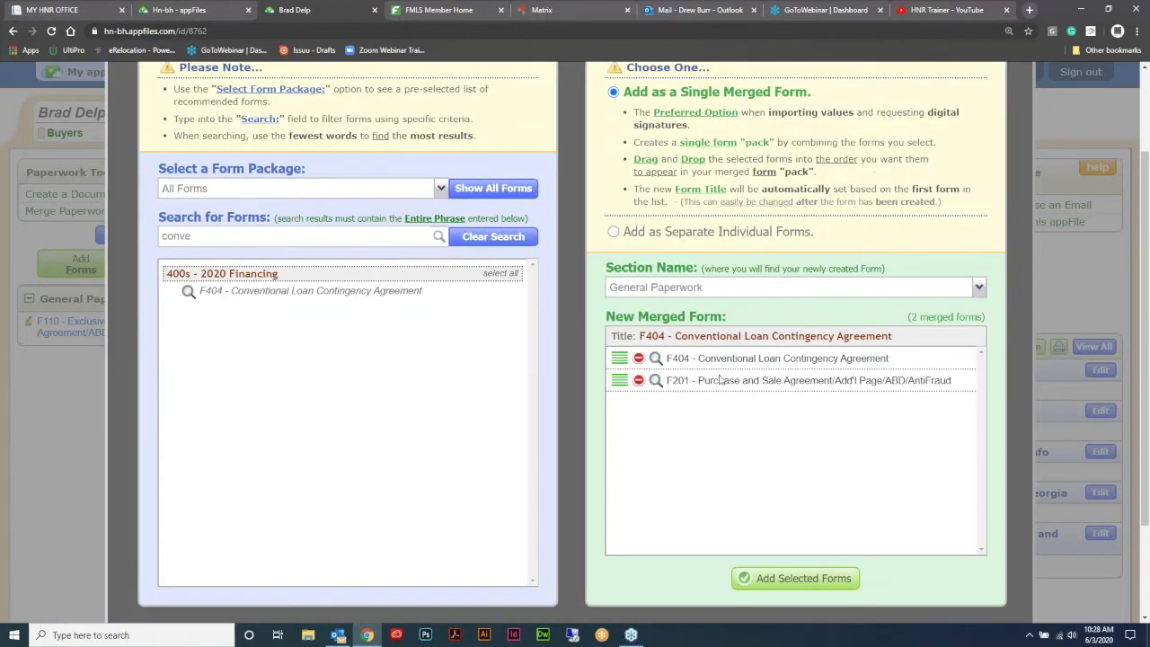
left_click_drag(620, 380, 620, 358)
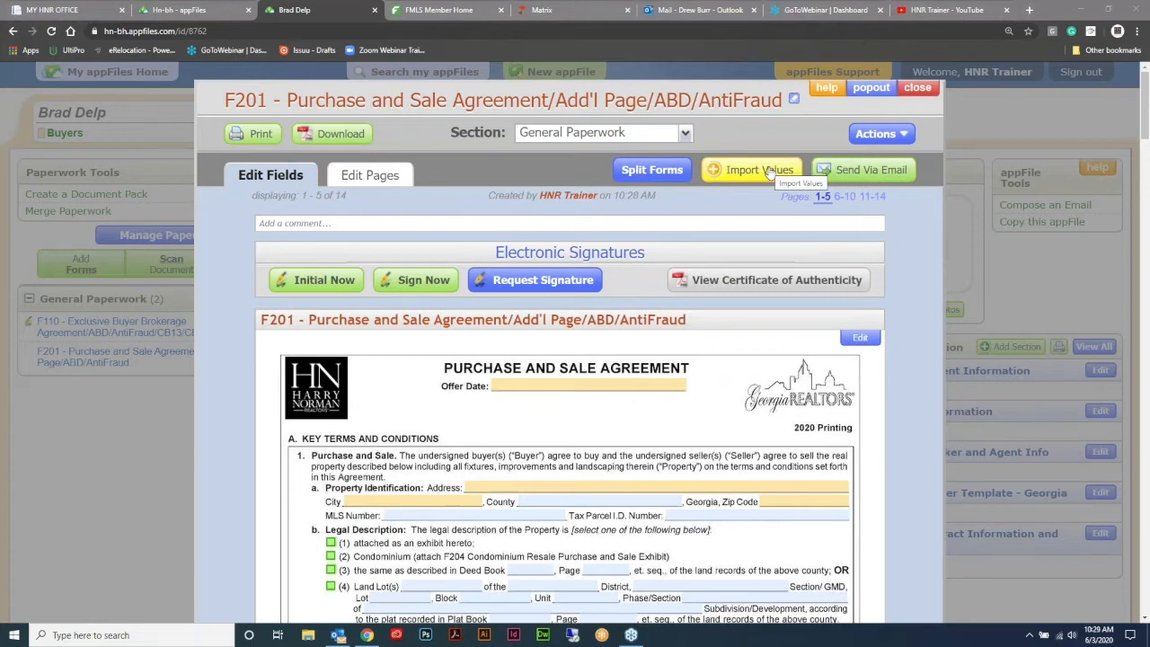
- Import the 11 selling broker and agent values from the F110 form into F201
left_click(770, 171)
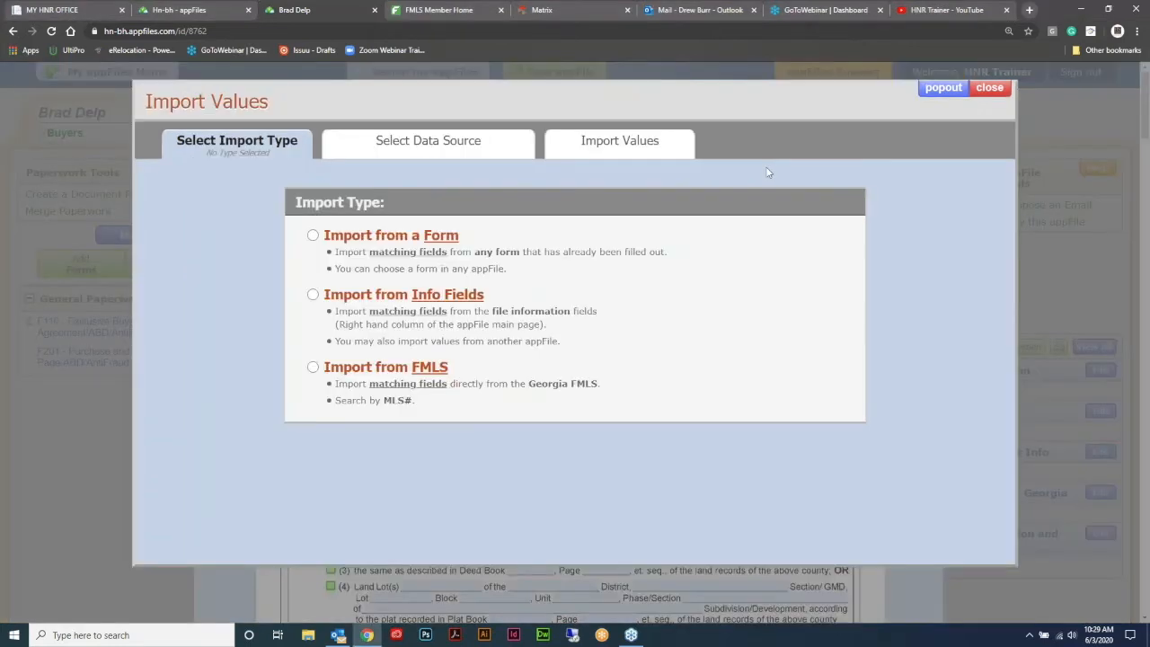
left_click(994, 89)
left_click(759, 168)
left_click(313, 236)
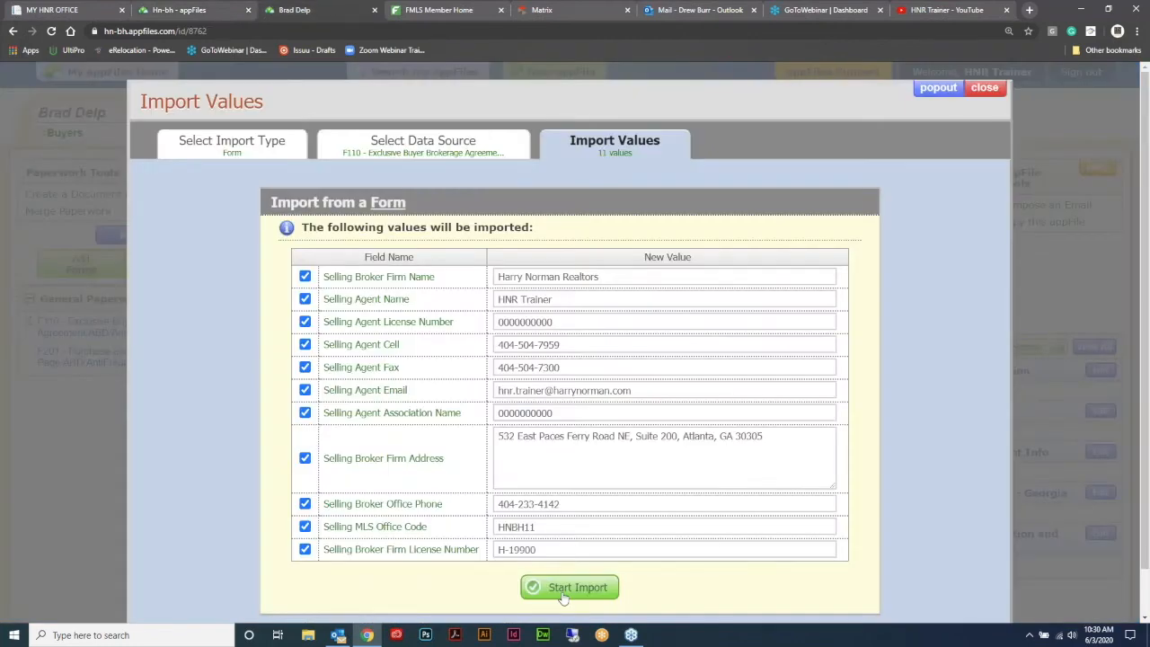
left_click(564, 595)
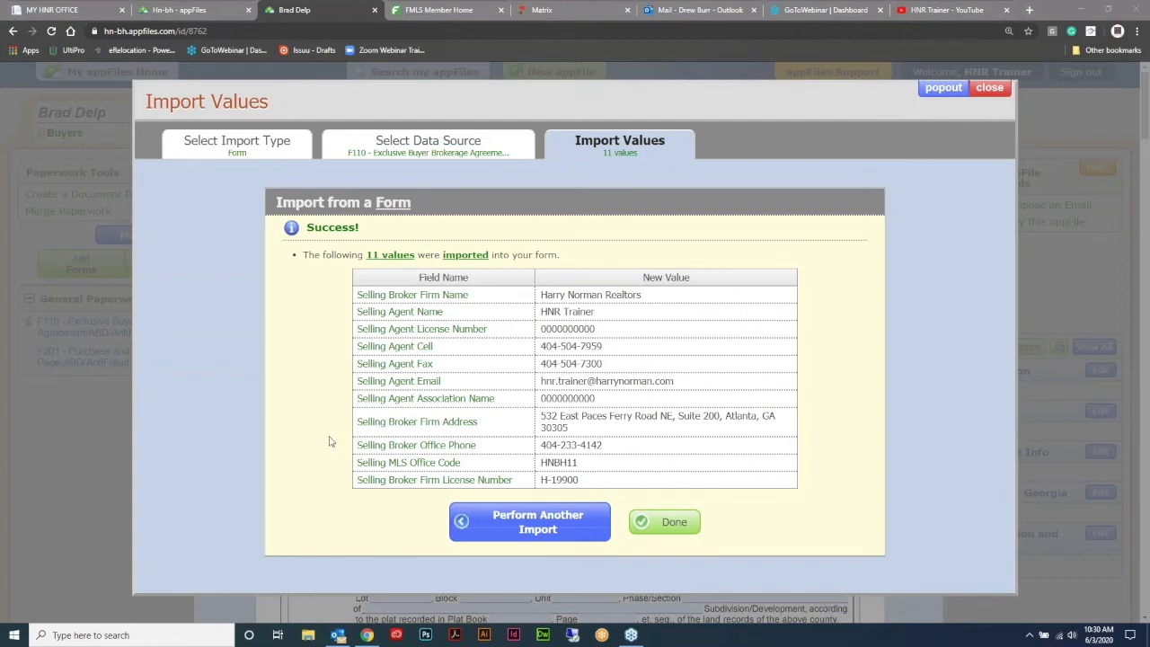
- Import the 11 F110 selling broker and agent values into F201 a second time
left_click(683, 528)
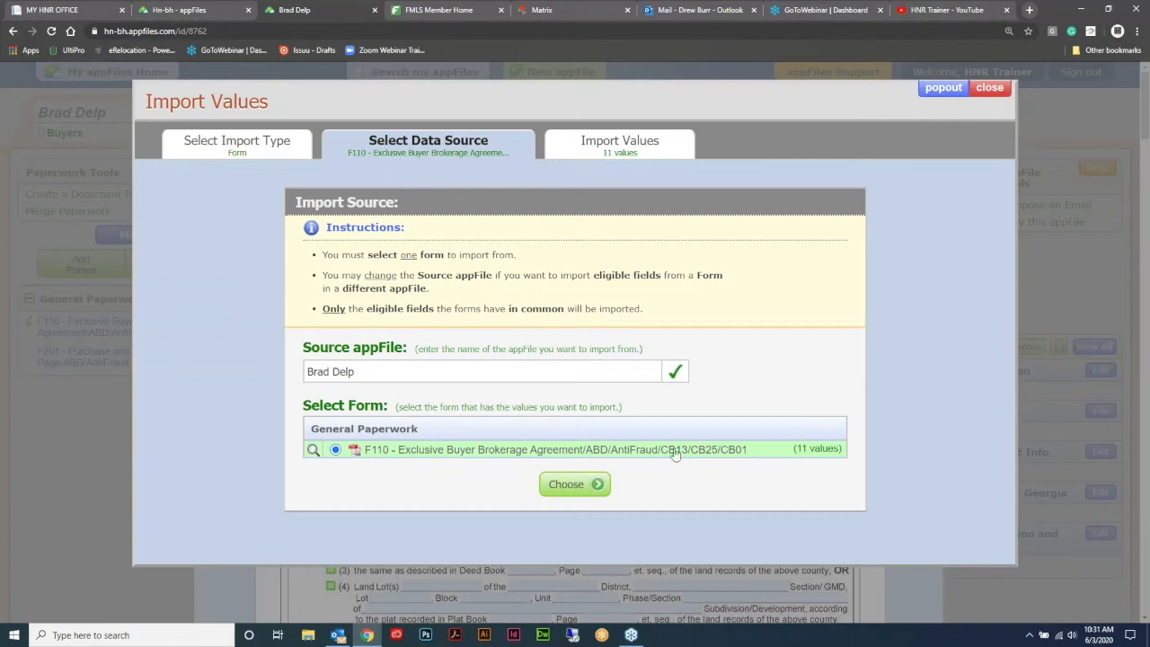
left_click(578, 486)
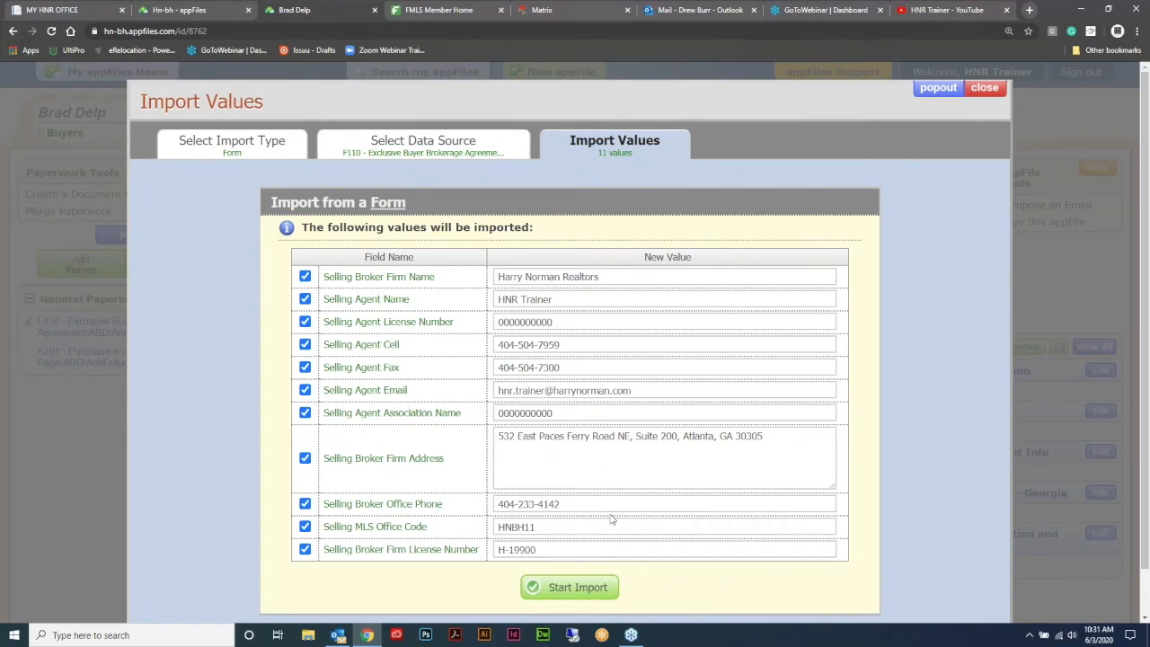
left_click(579, 589)
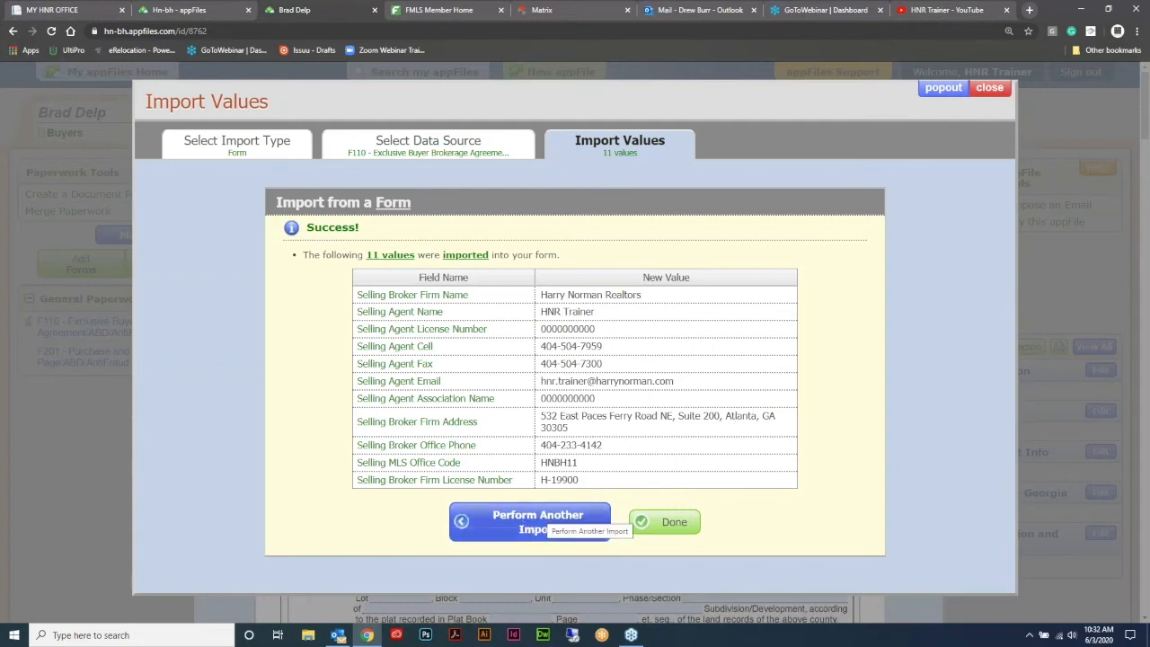
- Start another import with Georgia FMLS chosen as the source
left_click(544, 518)
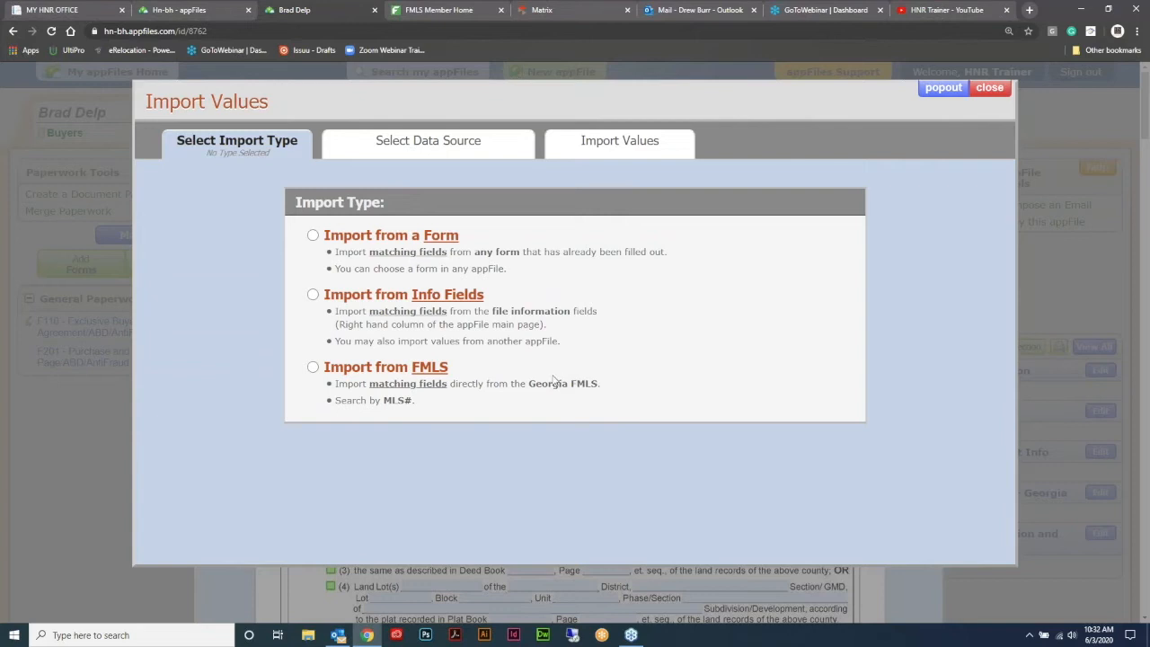
left_click(314, 369)
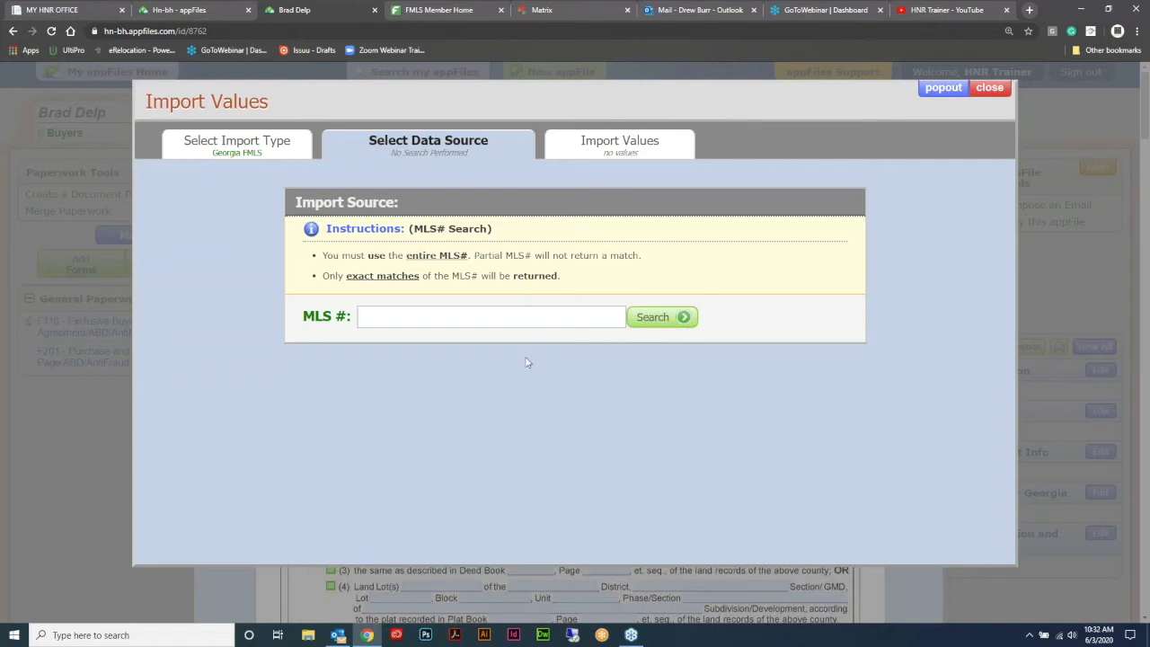
left_click(443, 12)
left_click(553, 9)
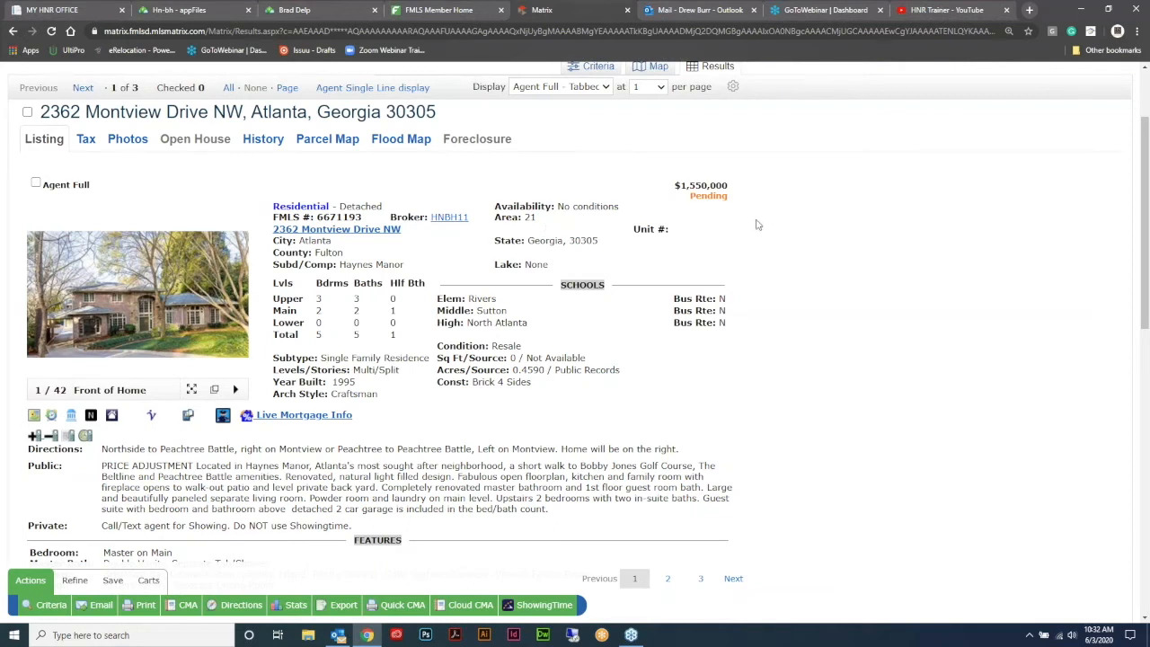
scroll(757, 221, "down", 1)
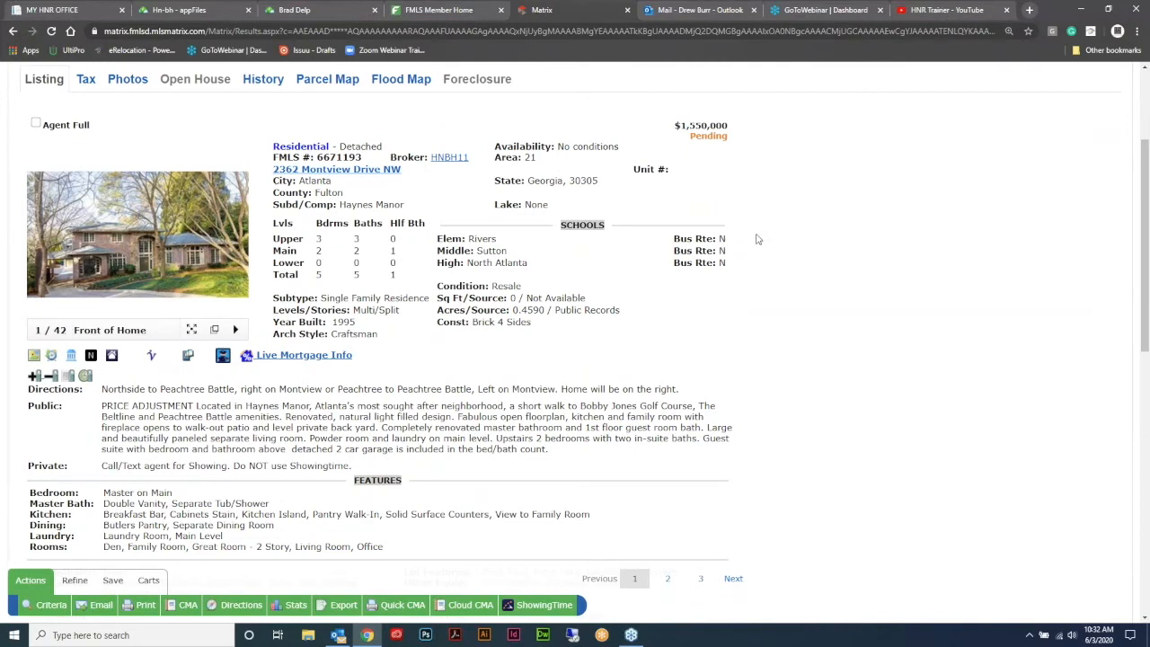
double_click(338, 157)
key("ctrl+c")
left_click(333, 147)
left_click(339, 7)
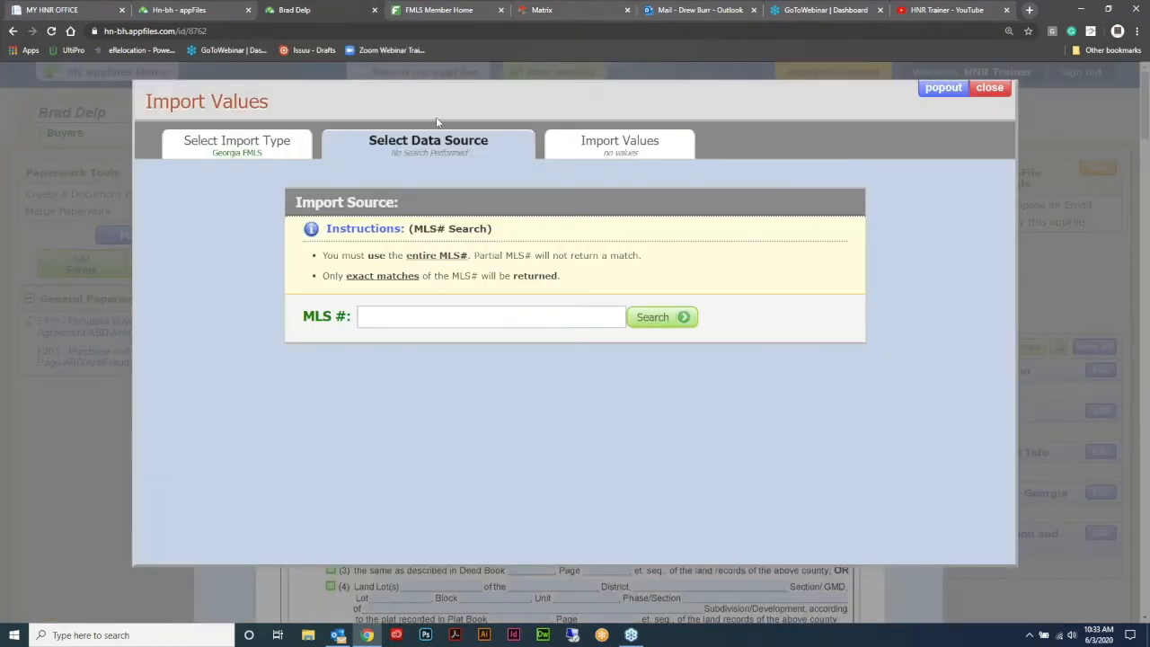
key("ctrl+v")
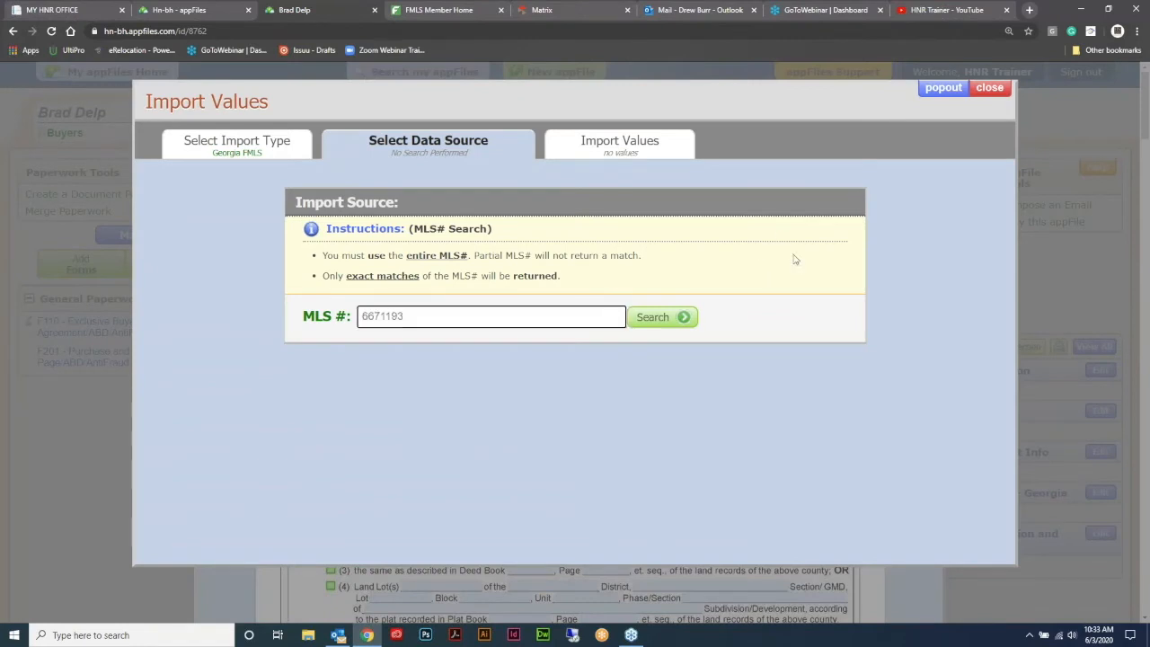
key("Return")
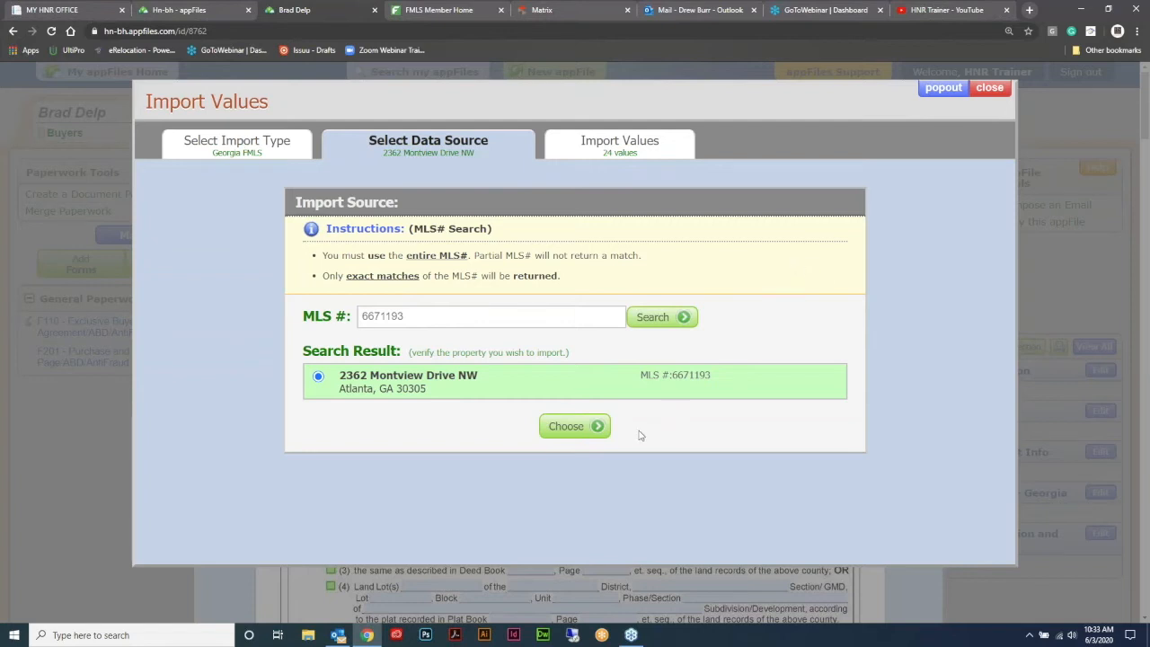
left_click(575, 430)
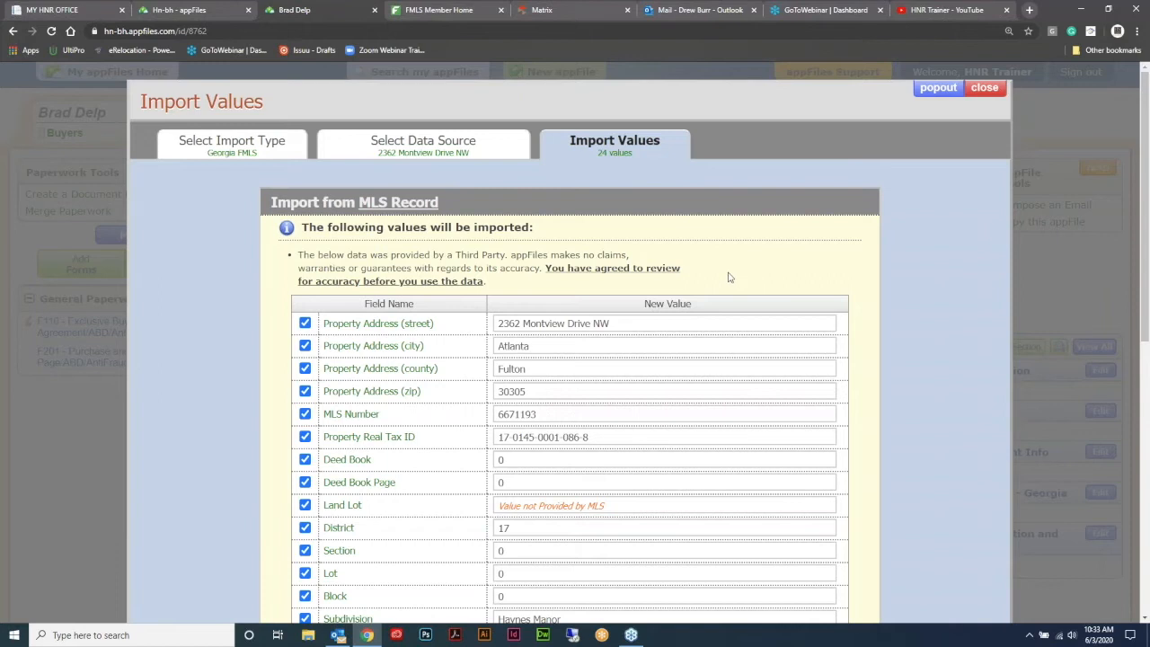
- Review the fields and import the 24 property and listing-broker values
scroll(730, 275, "down", 1)
scroll(729, 276, "down", 2)
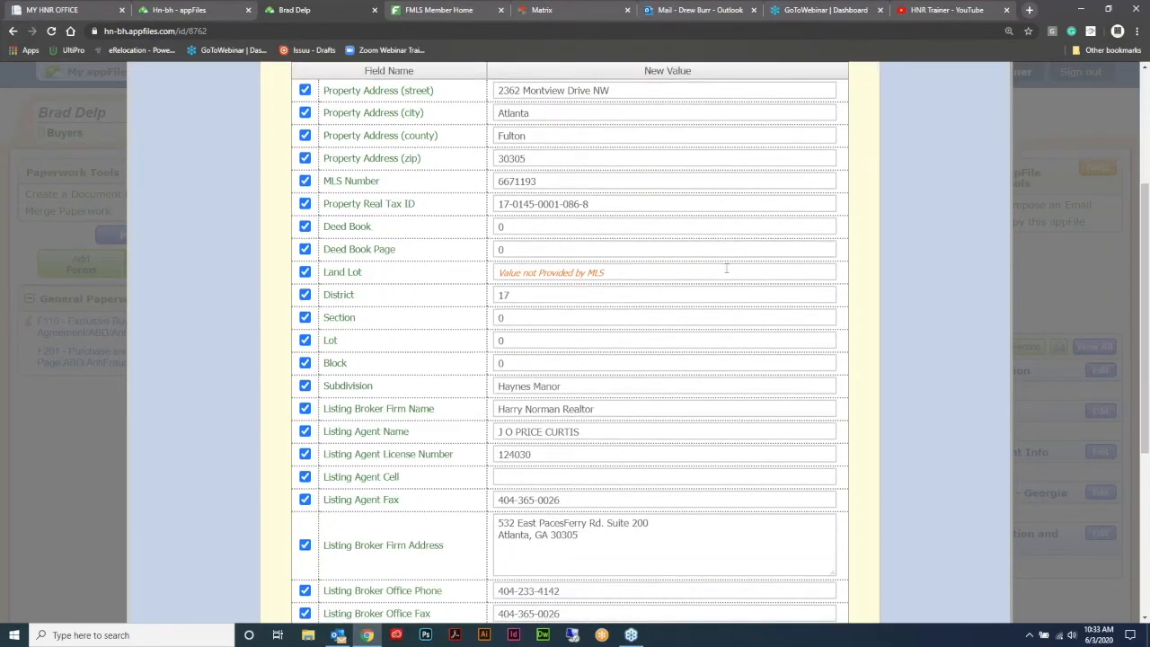
scroll(738, 276, "down", 4)
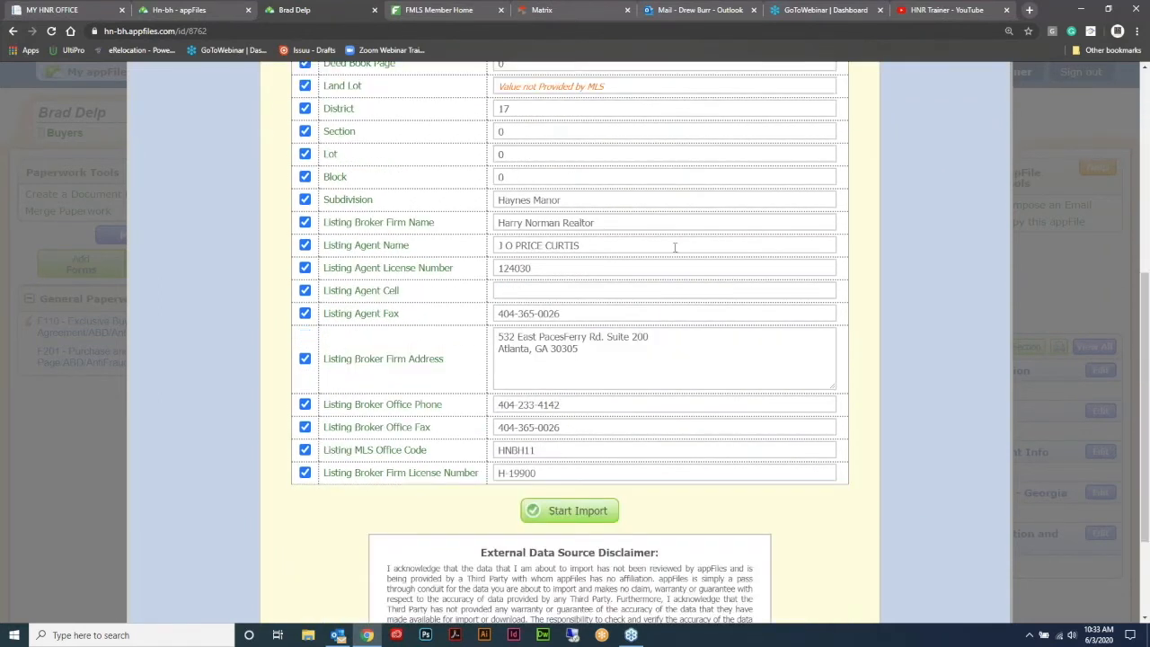
scroll(581, 394, "up", 1)
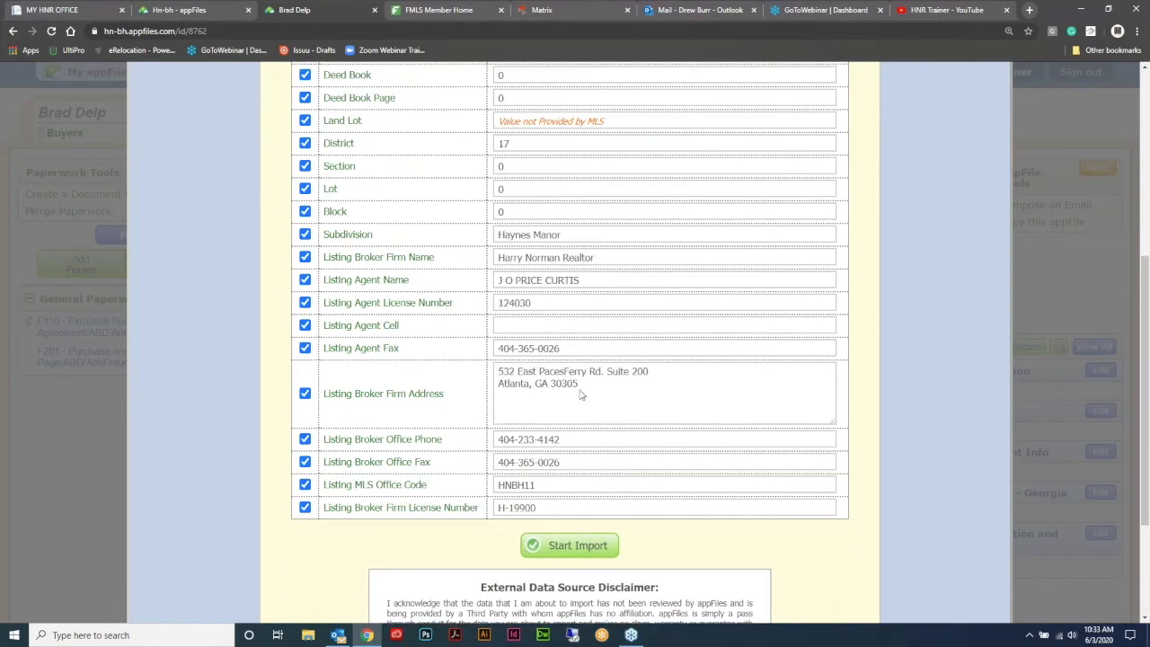
scroll(581, 394, "down", 3)
left_click(588, 371)
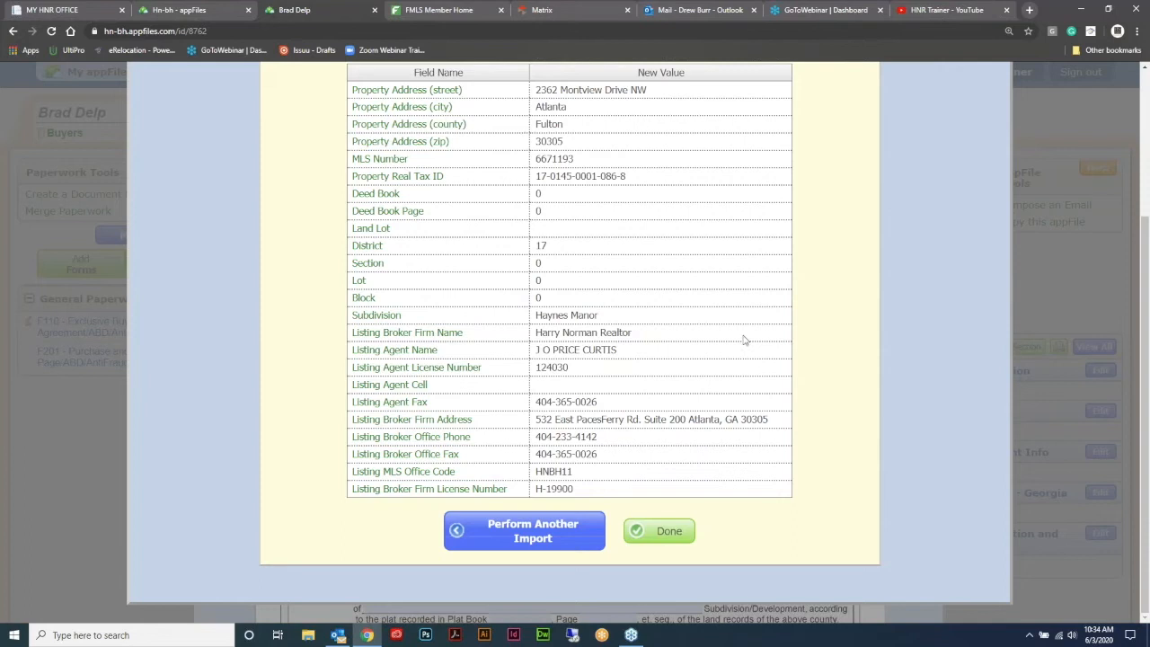
scroll(763, 346, "up", 2)
scroll(765, 320, "down", 1)
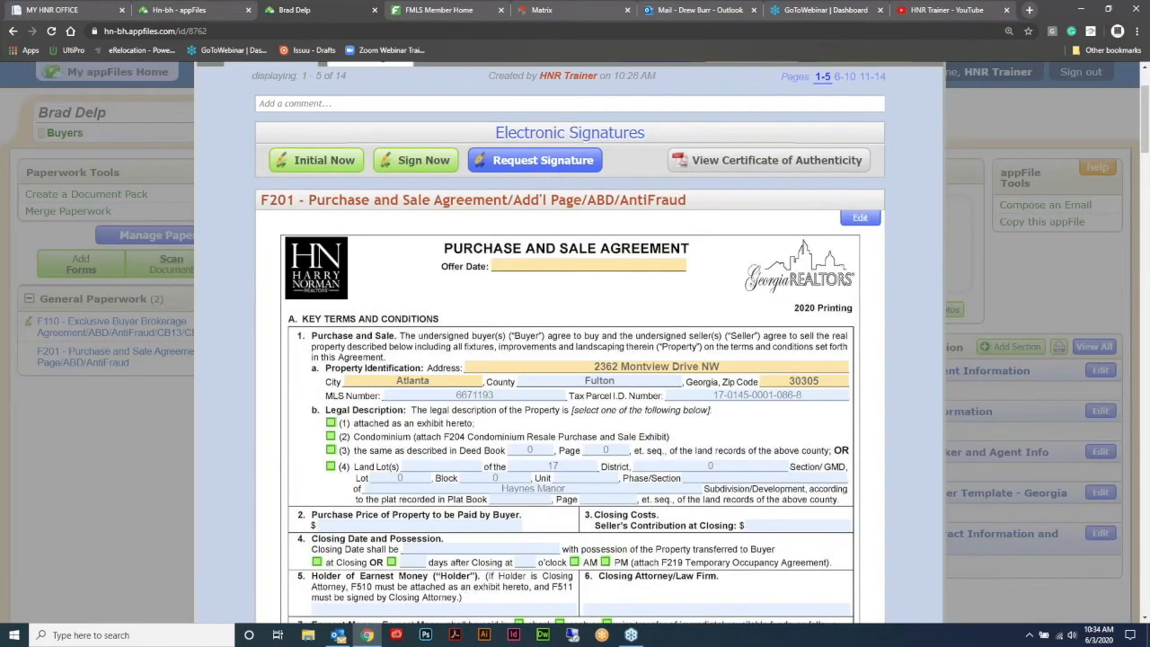
- Scroll through the F201 preview to check the imported Montview Drive address, county, zip and parcel ID
scroll(702, 296, "down", 10)
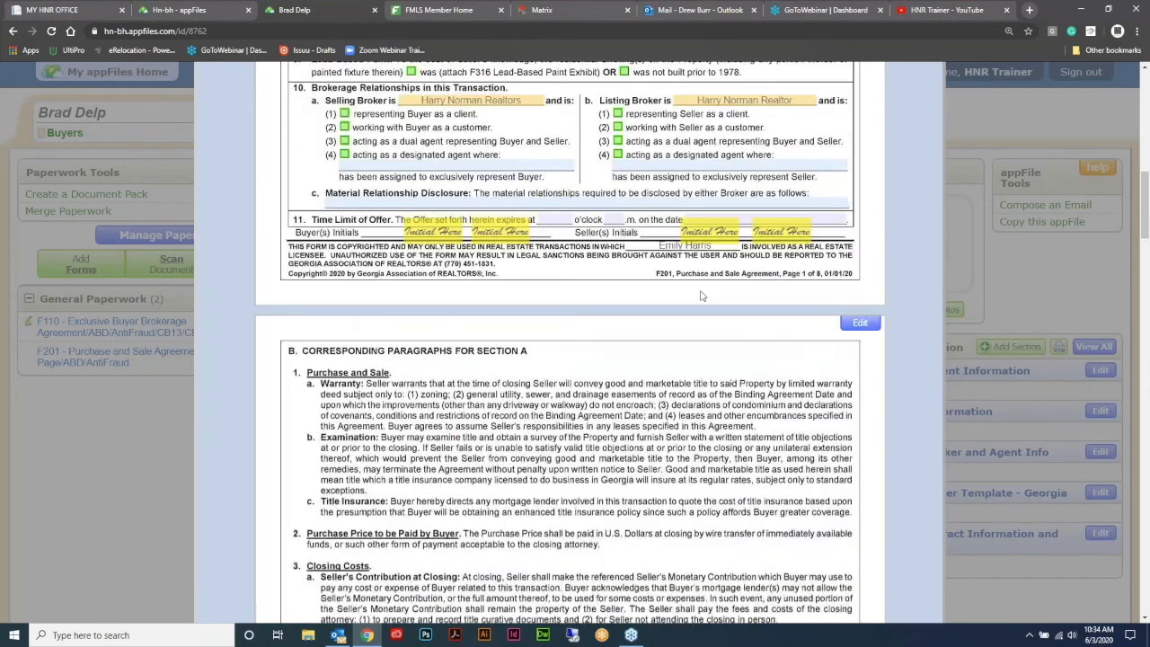
scroll(705, 298, "up", 10)
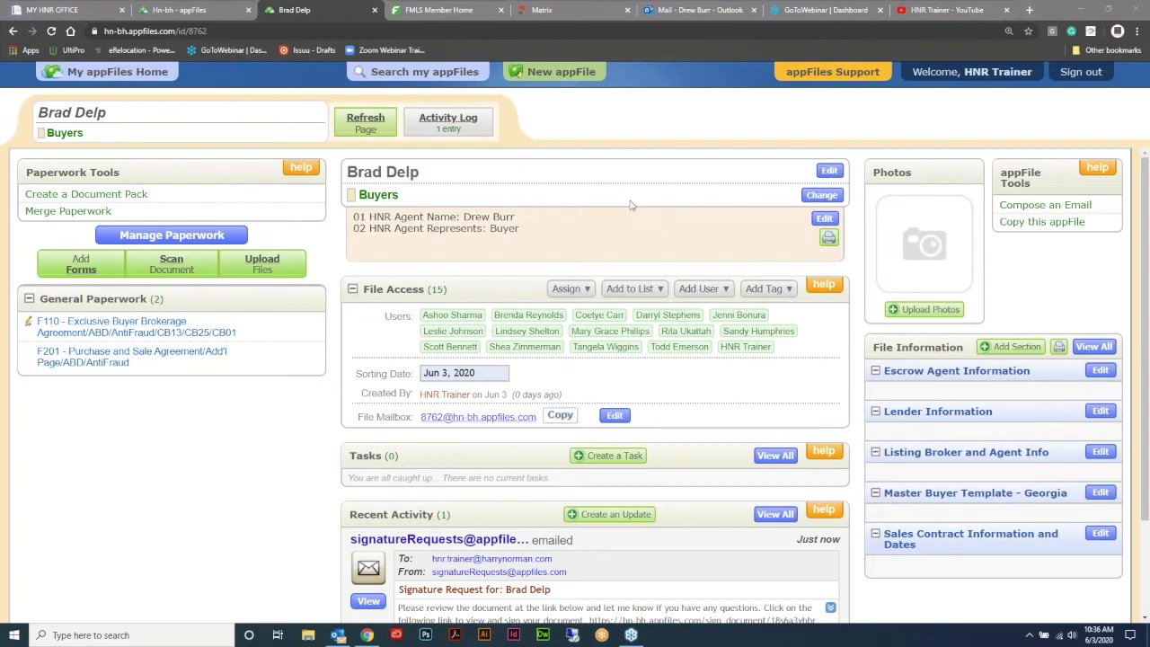
left_click(569, 12)
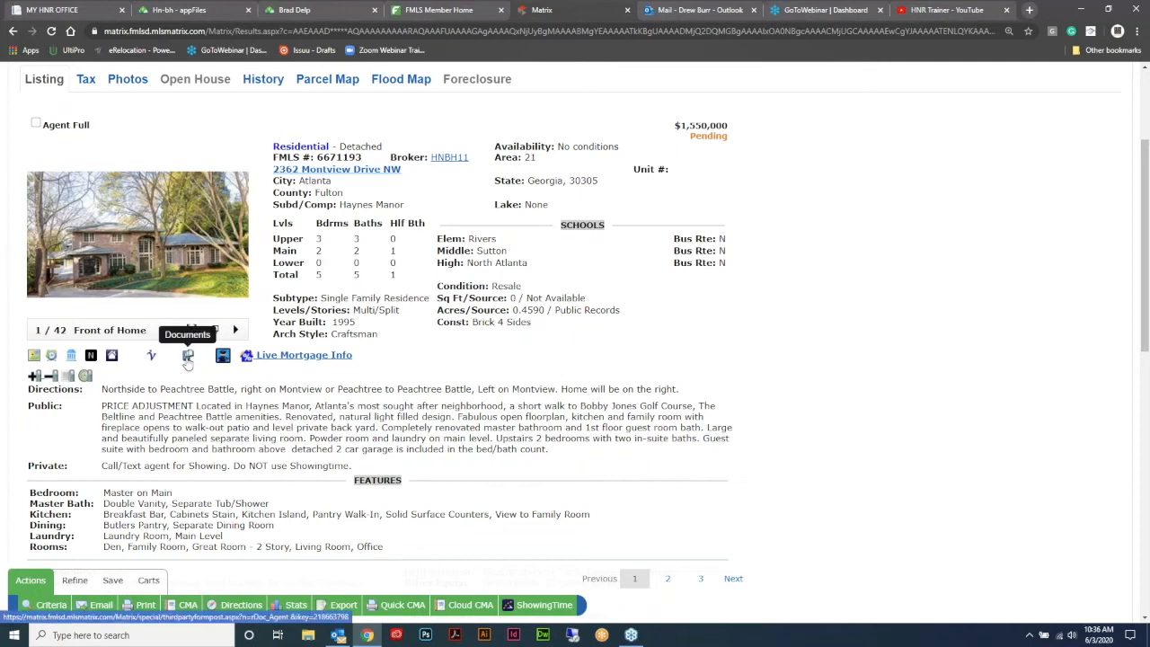
scroll(225, 346, "up", 2)
scroll(256, 328, "down", 3)
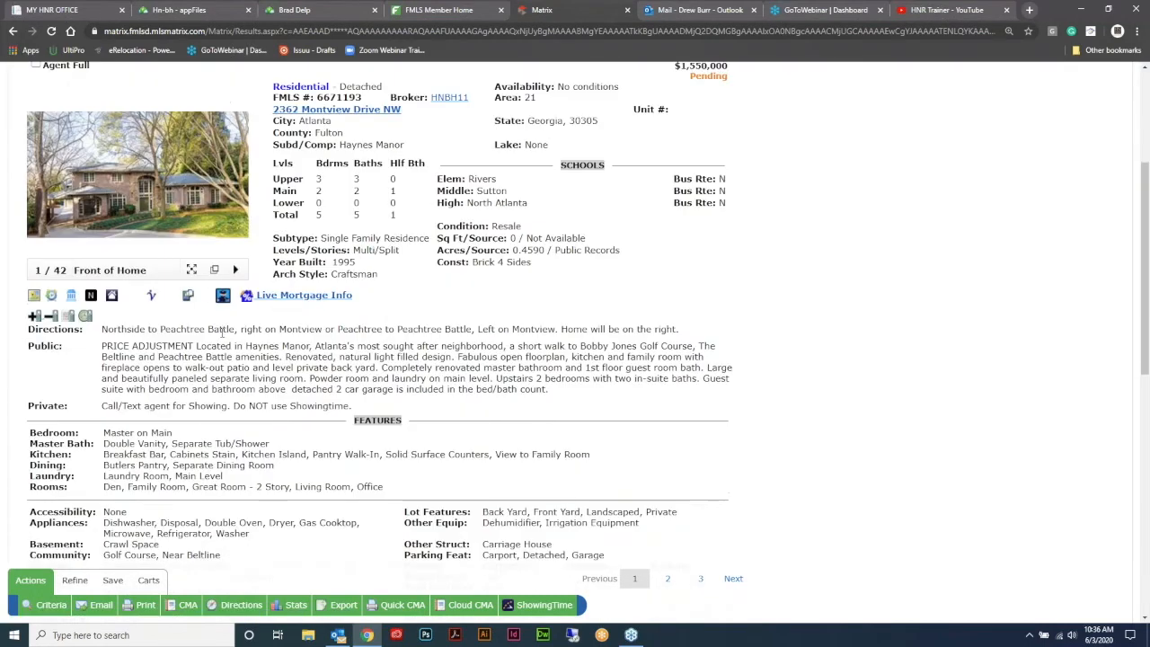
left_click(188, 296)
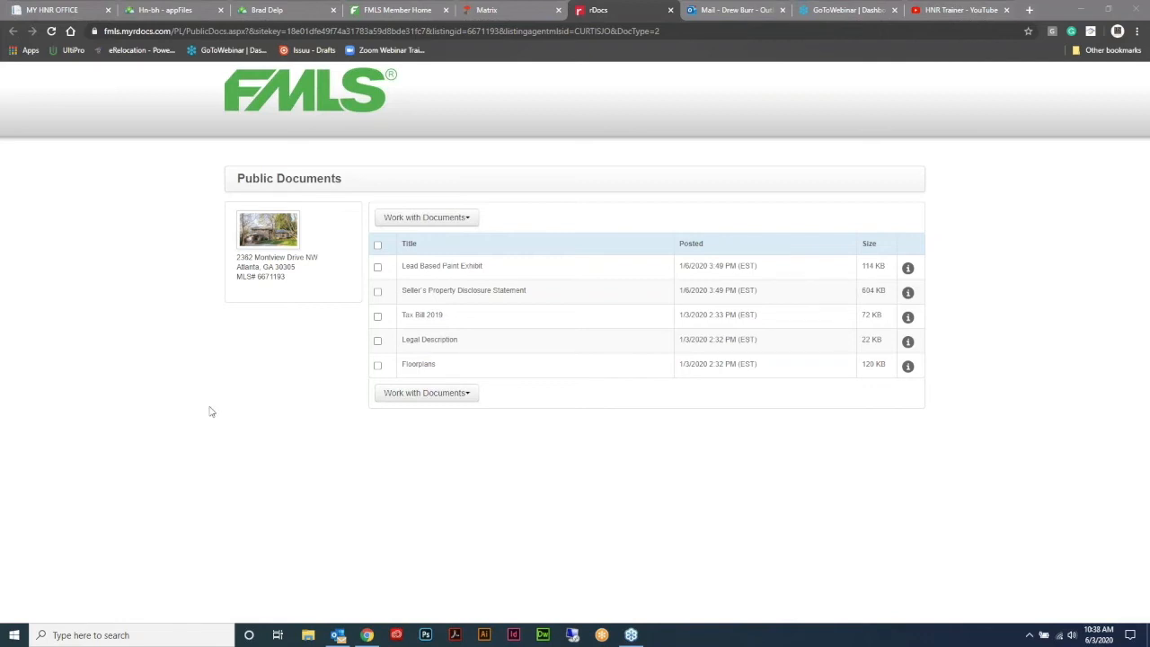
- Reopen the listing's rDocs page and tick the Lead Based Paint Exhibit
left_click(488, 10)
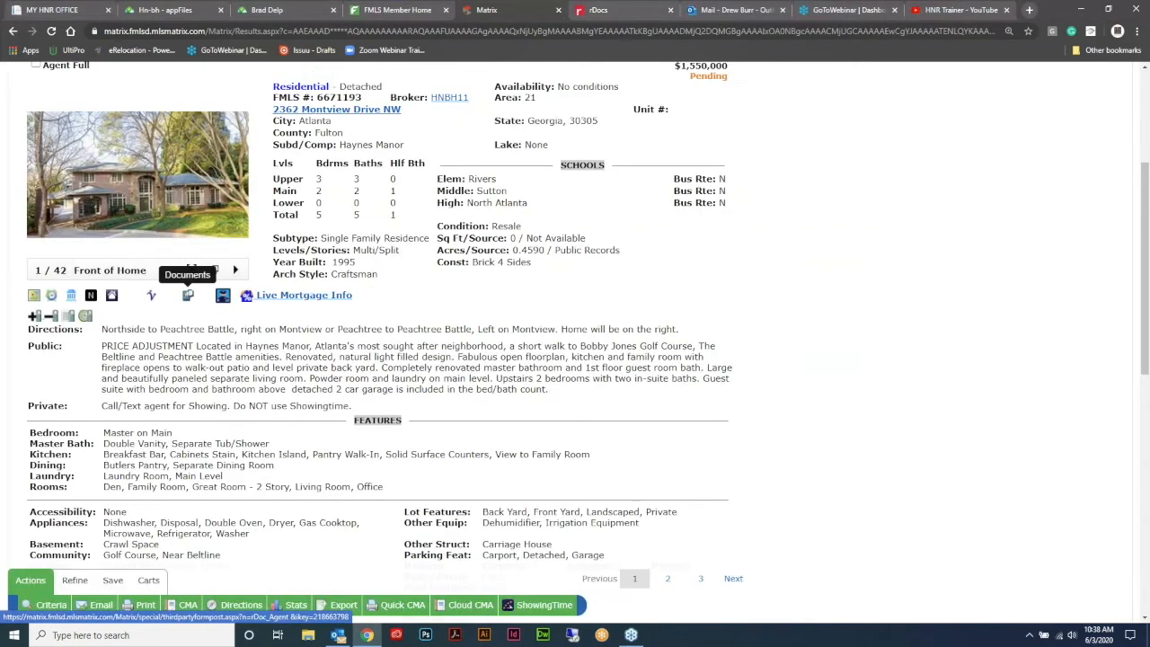
left_click(187, 296)
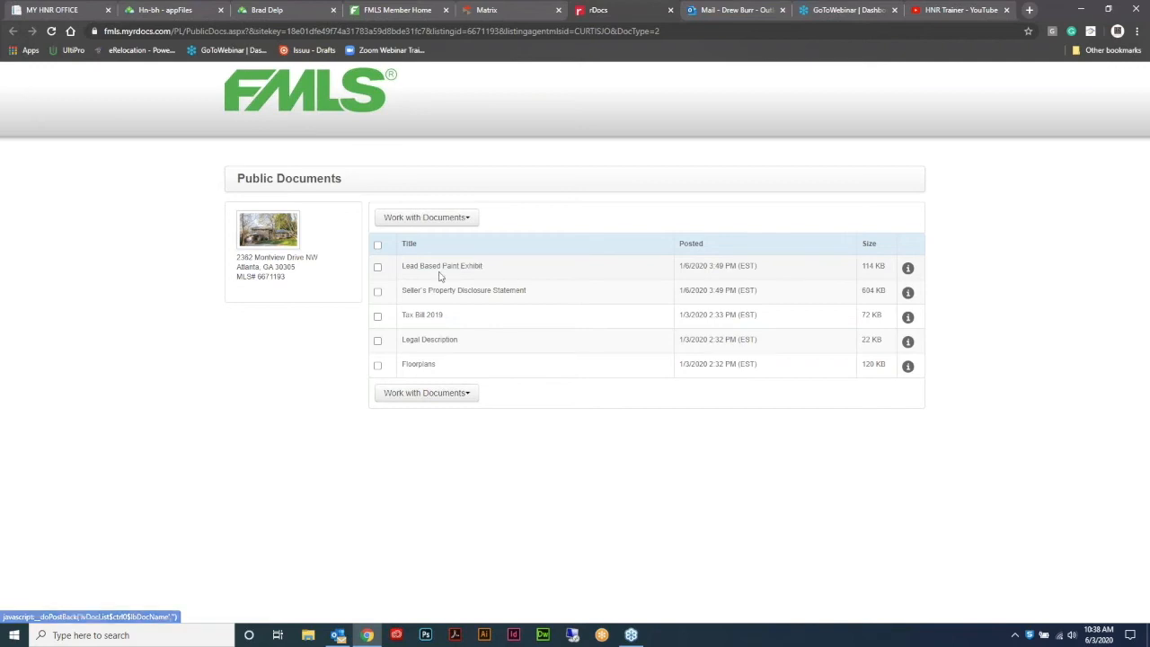
left_click(378, 269)
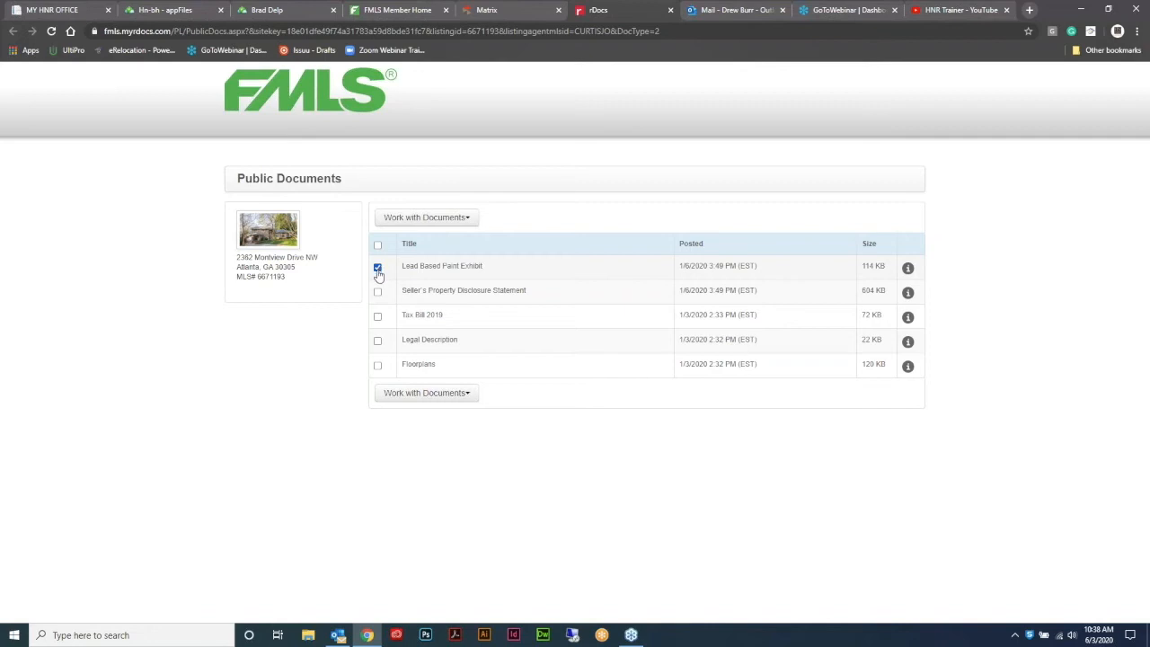
- Print the Lead Based Paint Exhibit from rDocs and save it as Lead Base Paint.pdf
left_click(466, 397)
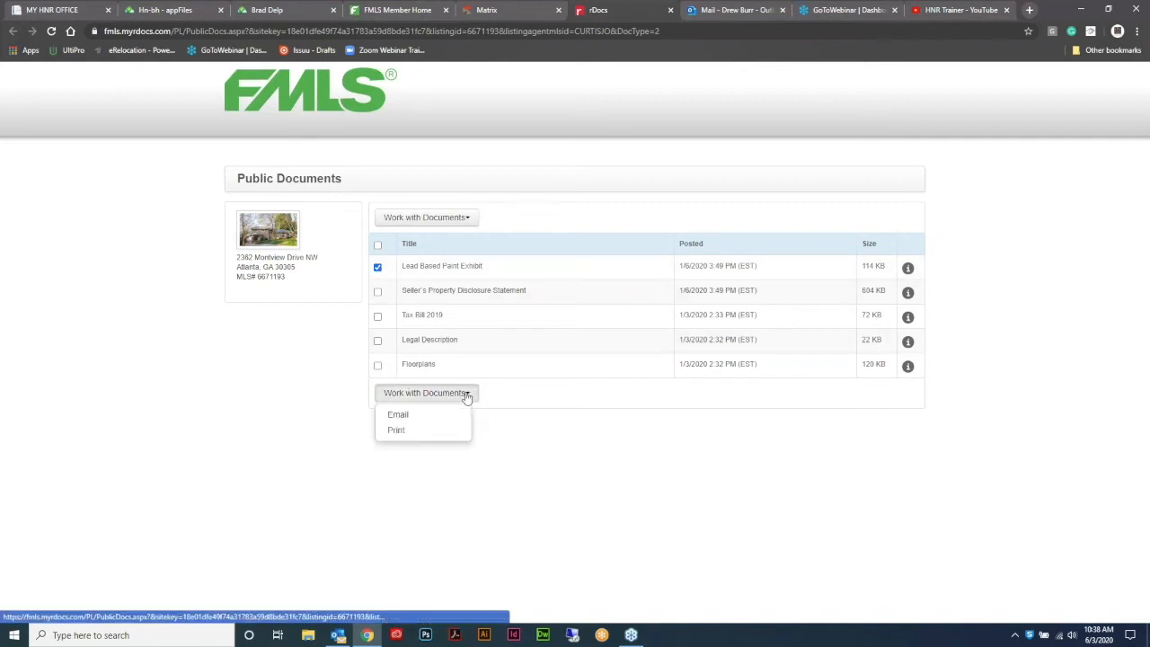
left_click(404, 438)
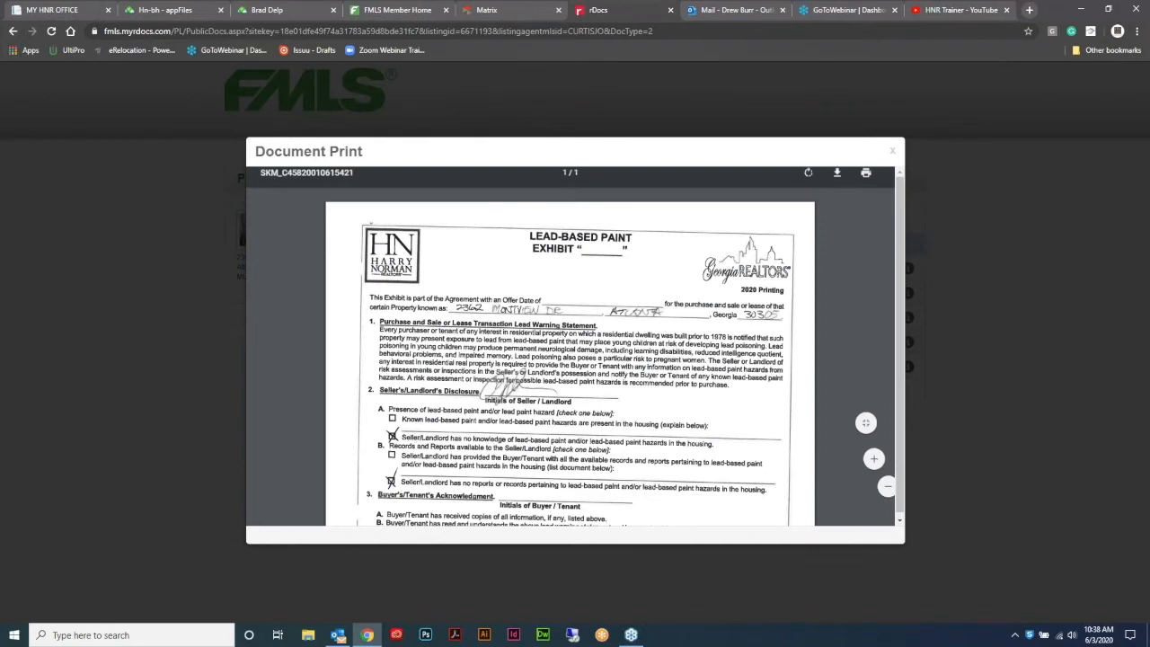
key("ctrl+s")
type("Lead Base Paint")
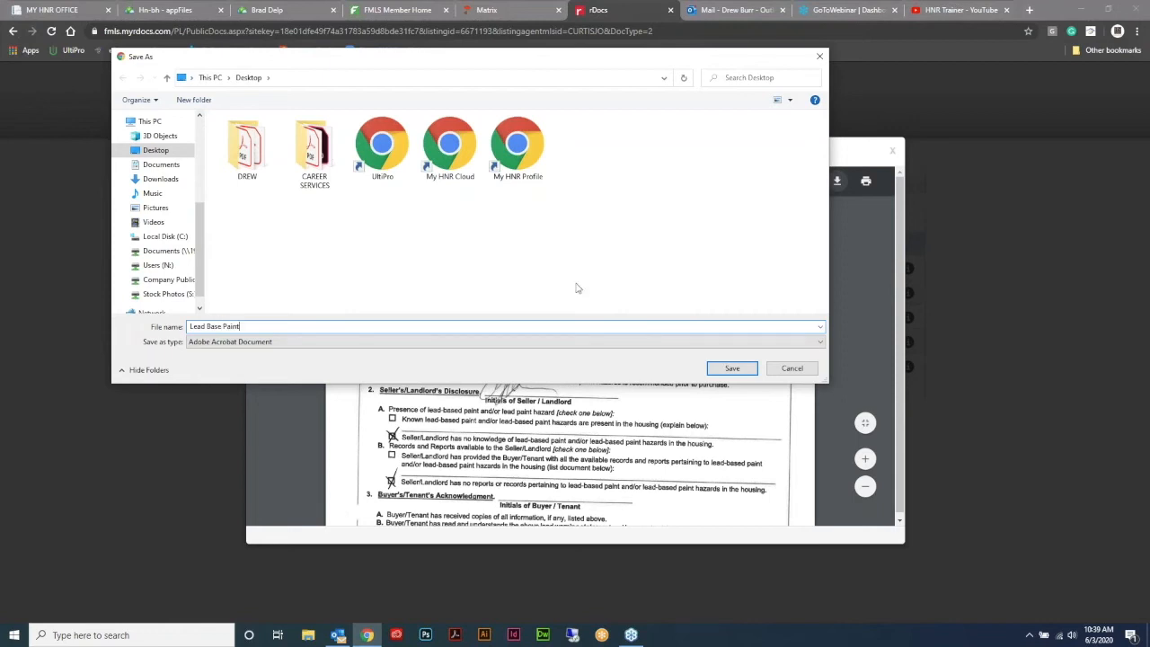
key("Return")
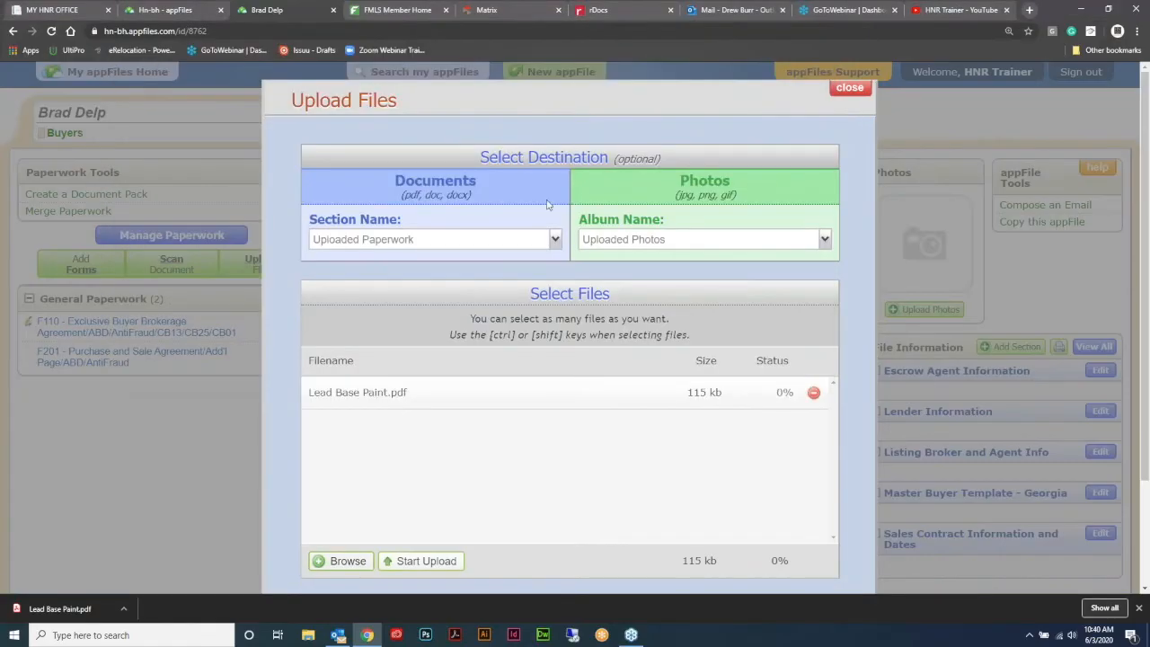
- Upload Lead Base Paint.pdf into the appFile's Uploaded Paperwork, then go back to rDocs
left_click(427, 561)
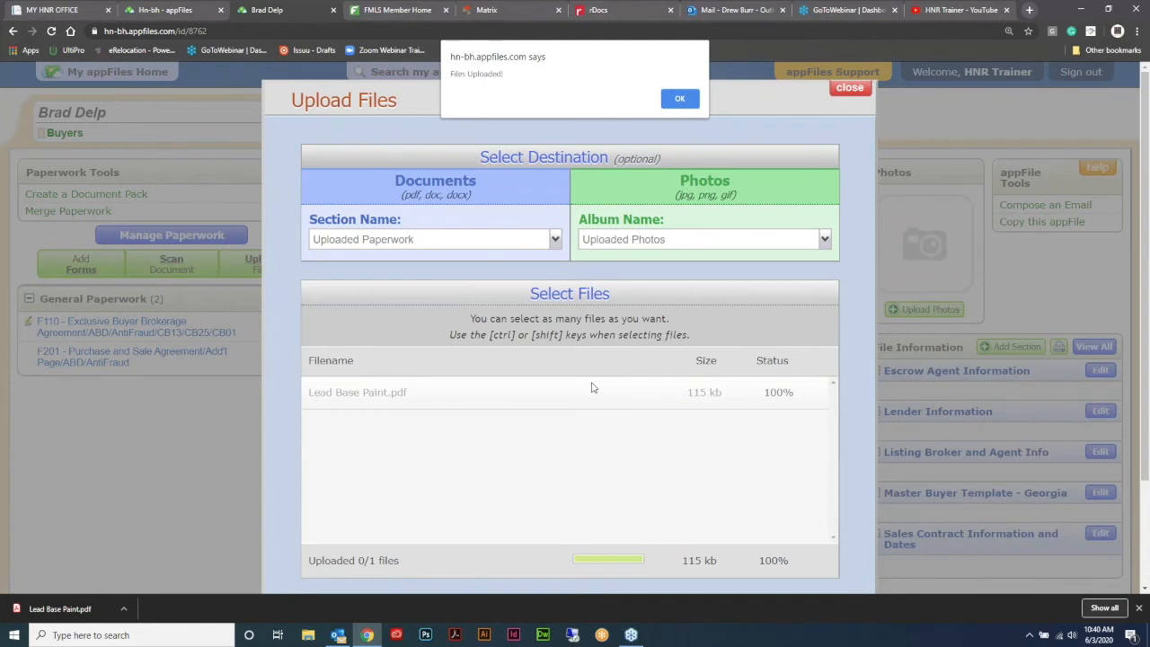
key("Return")
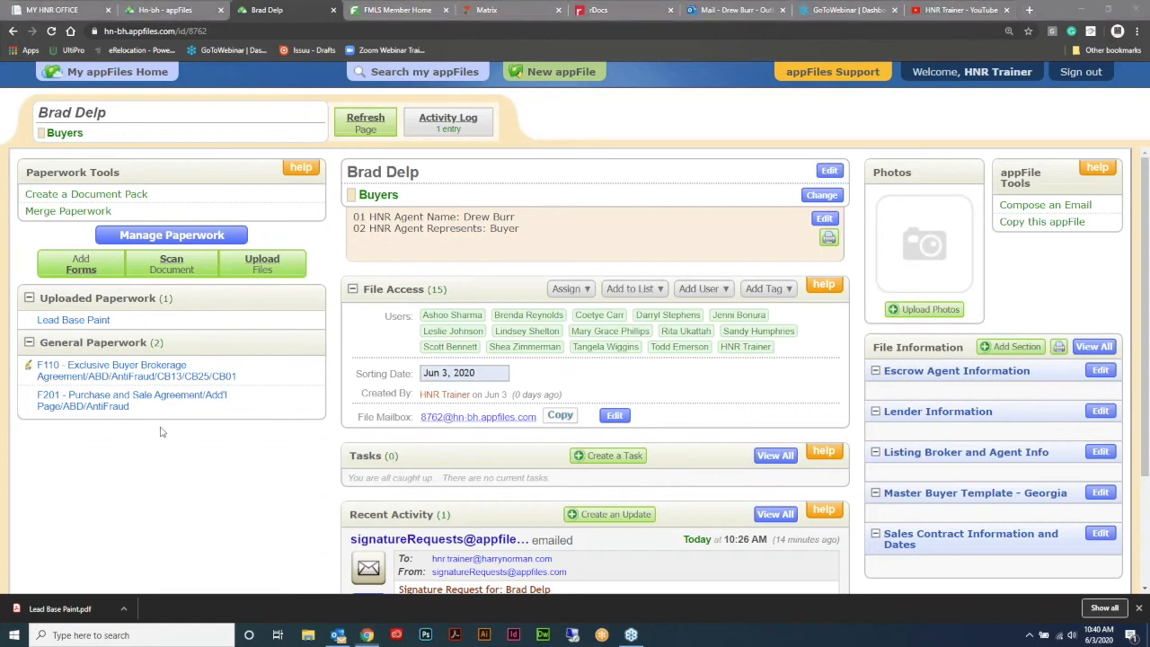
left_click(599, 10)
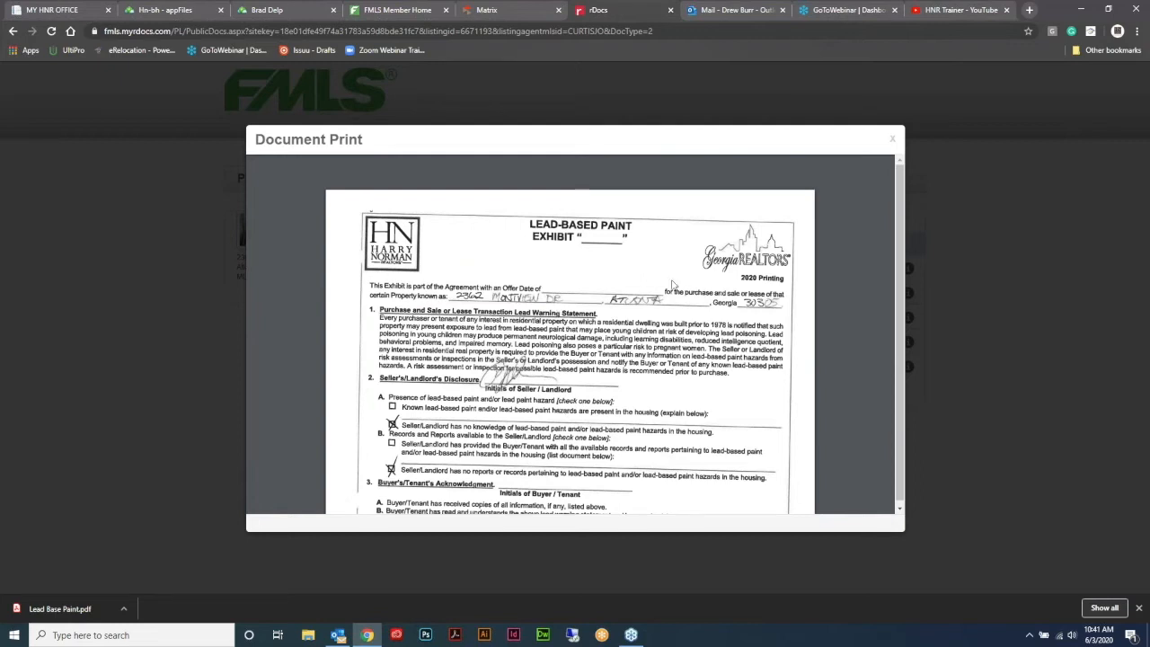
- Close the Chrome download bar and return to the buyer's appFile
mouse_move(783, 171)
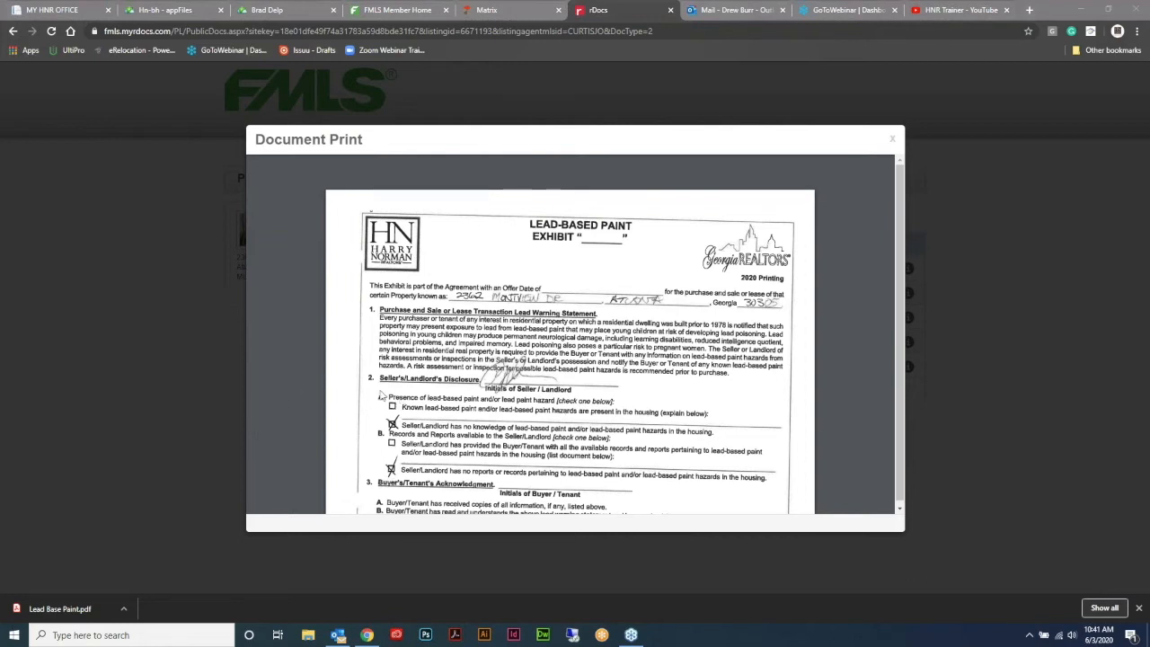
left_click(1139, 609)
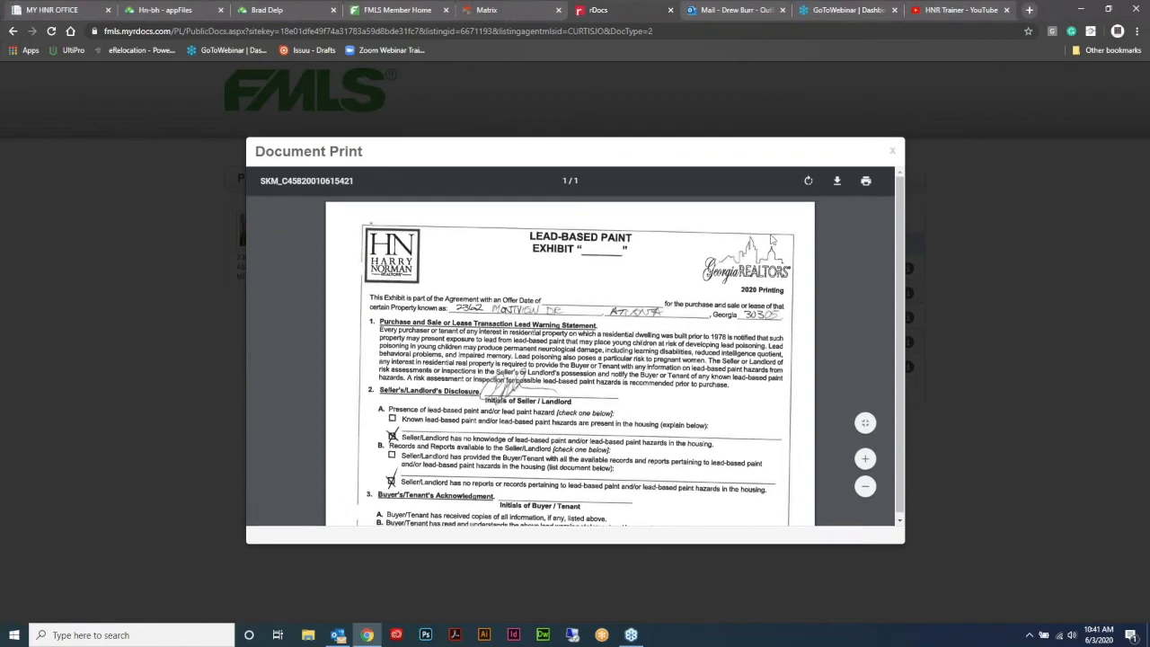
left_click(267, 10)
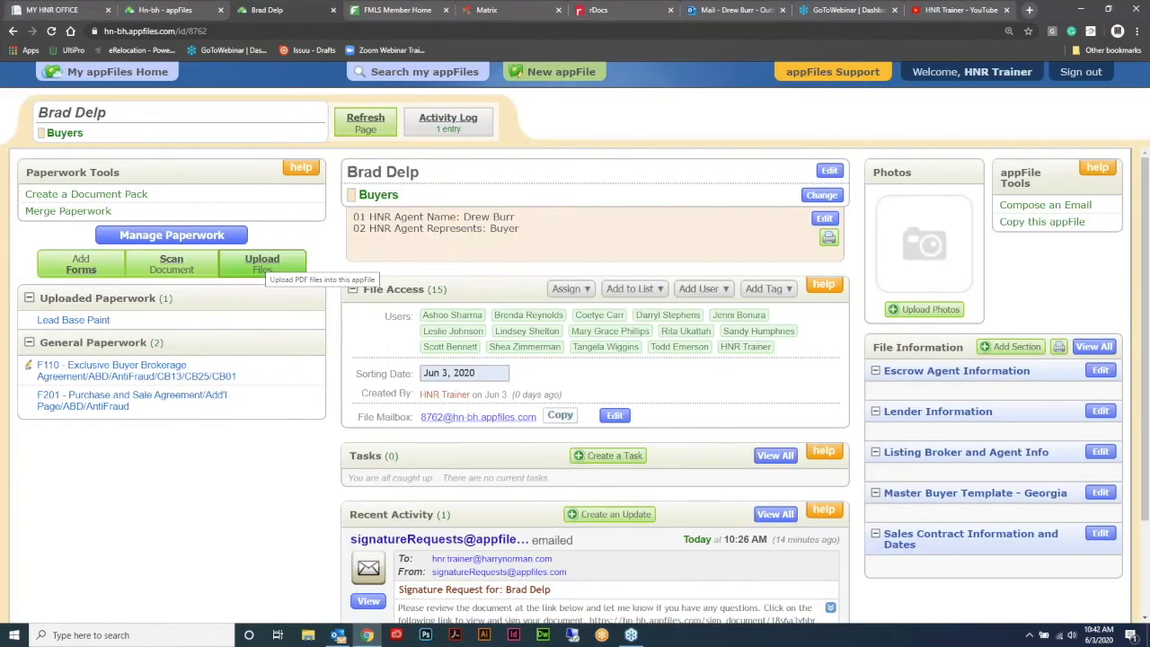
- Replace the numeric file mailbox with a name-based address and copy that address
left_click(614, 415)
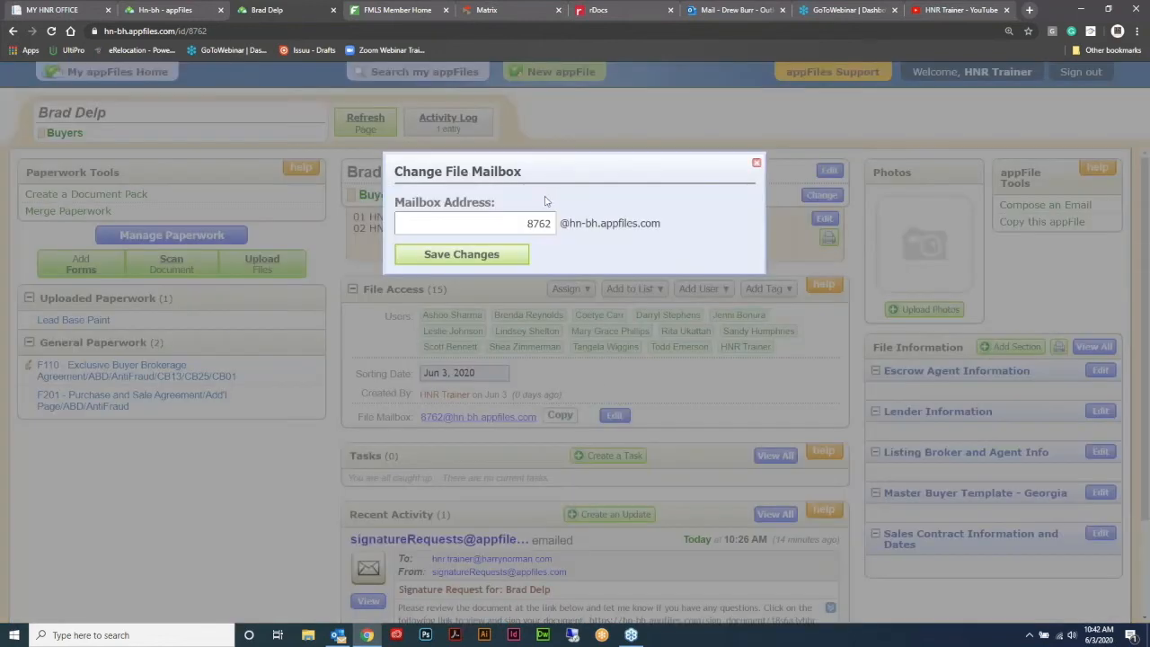
left_click_drag(528, 222, 597, 221)
key("BackSpace")
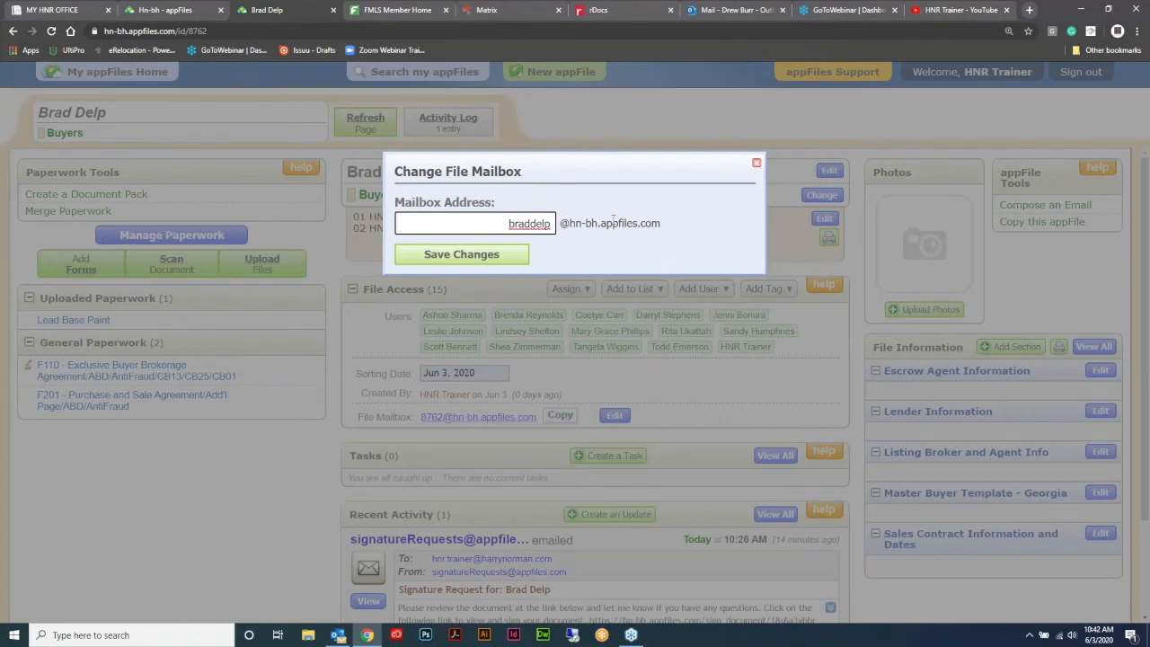
key("Return")
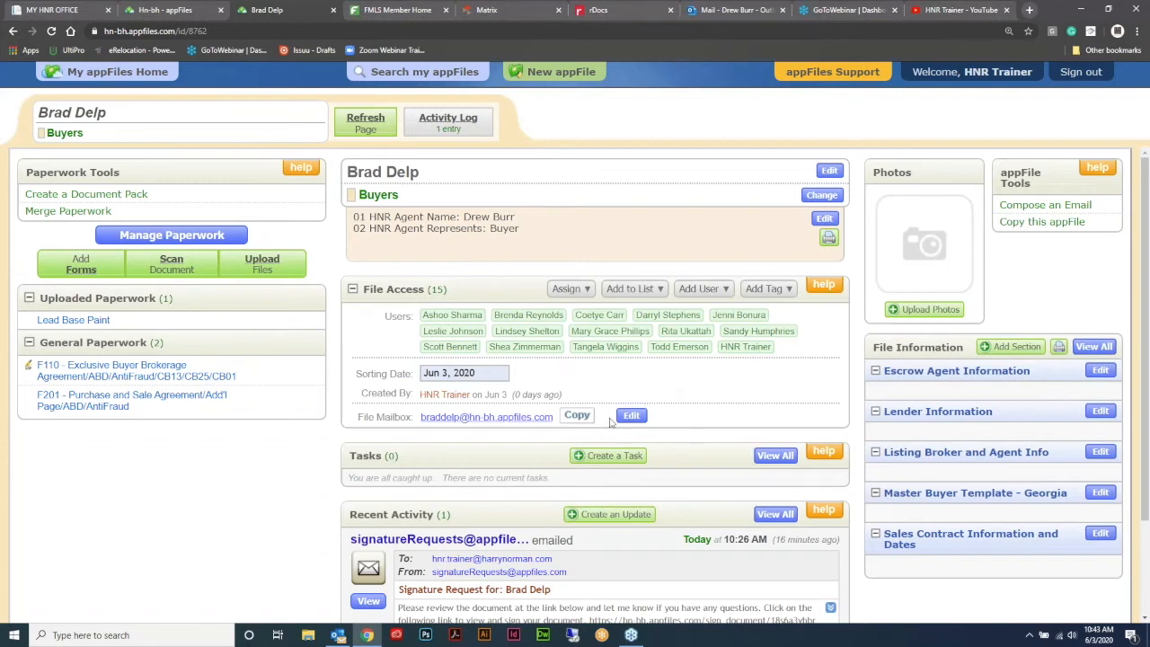
left_click(576, 416)
- Email the listing's rDocs documents to the copied appFile mailbox address
left_click(620, 10)
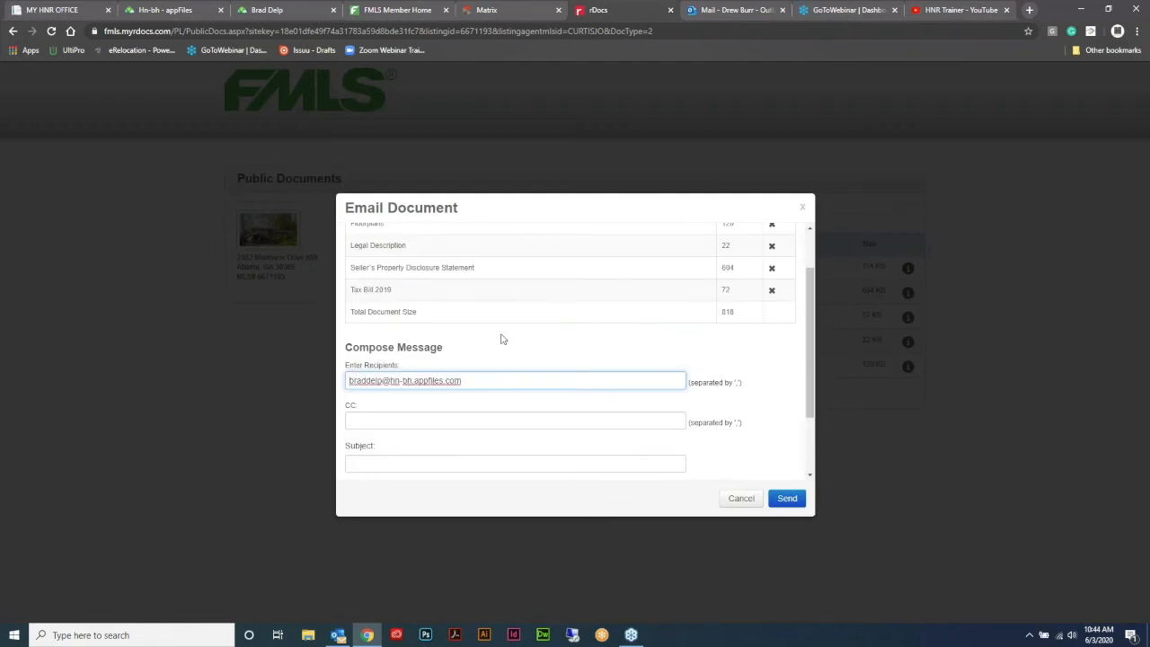
scroll(502, 339, "down", 1)
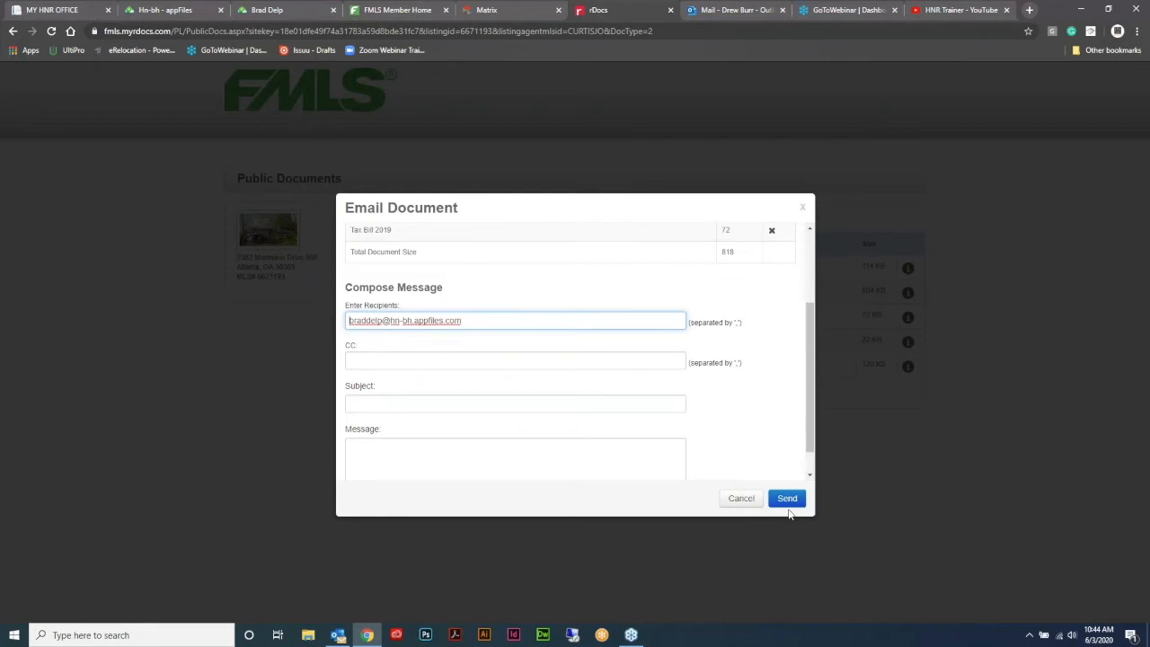
left_click(788, 502)
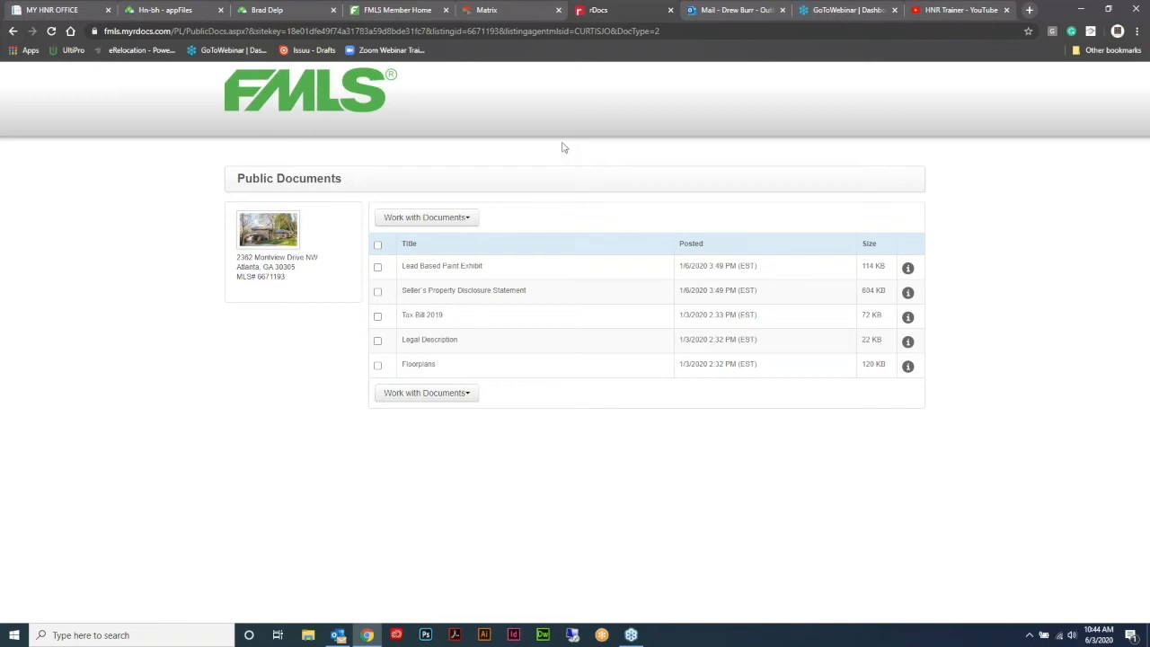
left_click(280, 9)
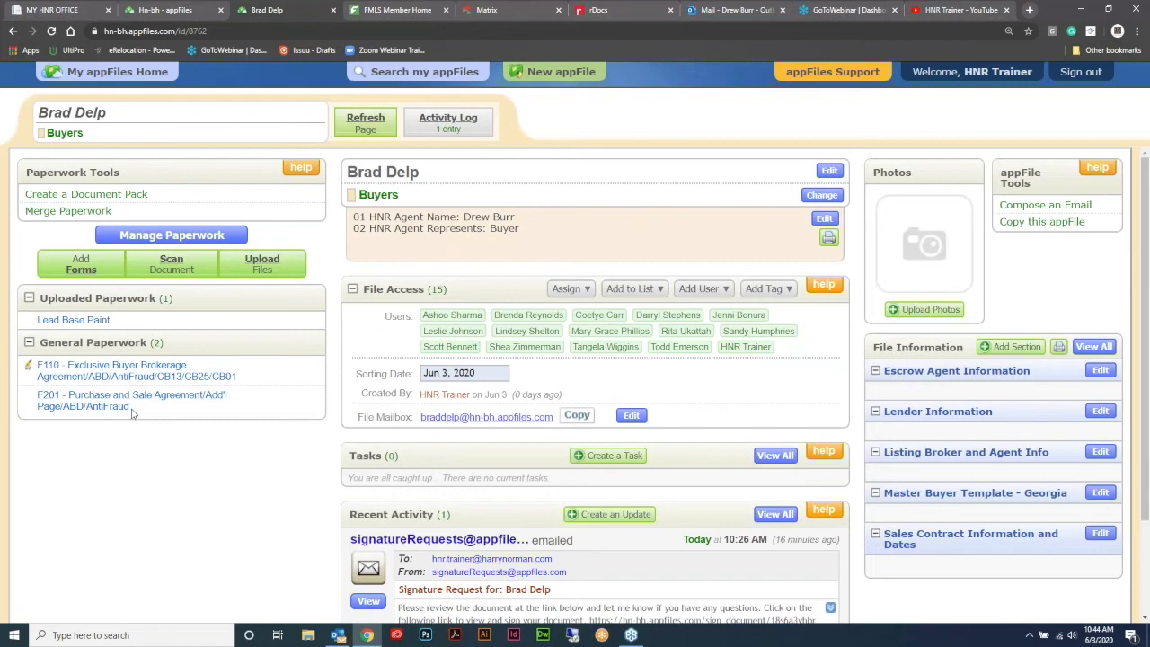
- Reload the appFile to show the four emailed documents, then close the rDocs tab
left_click(52, 31)
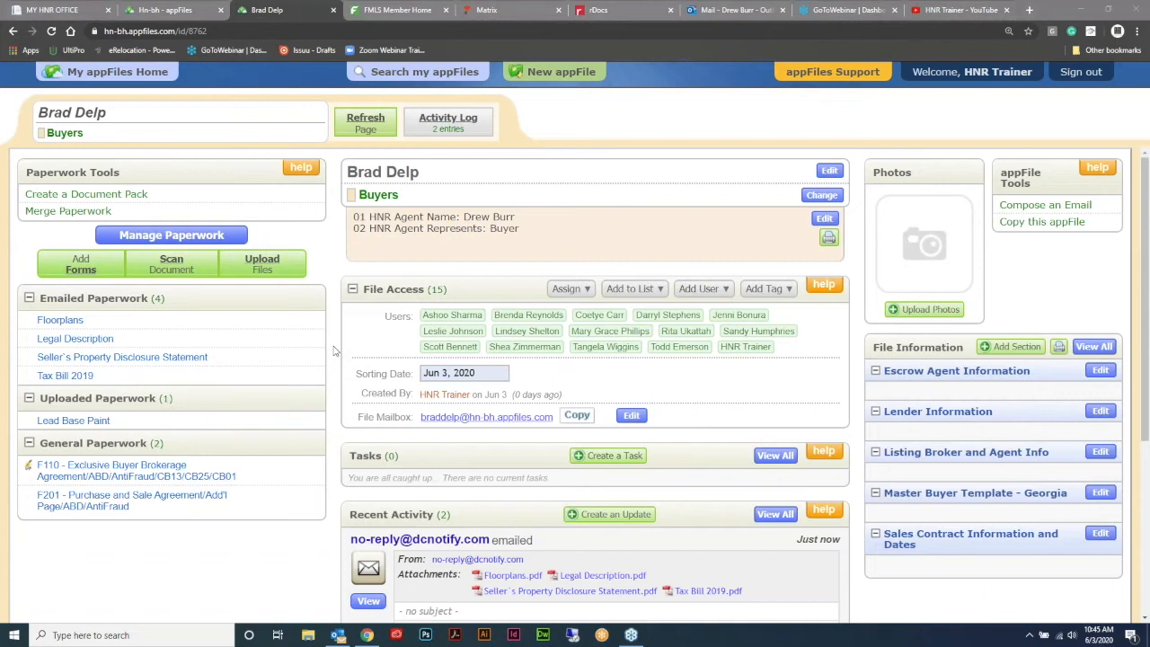
left_click(640, 9)
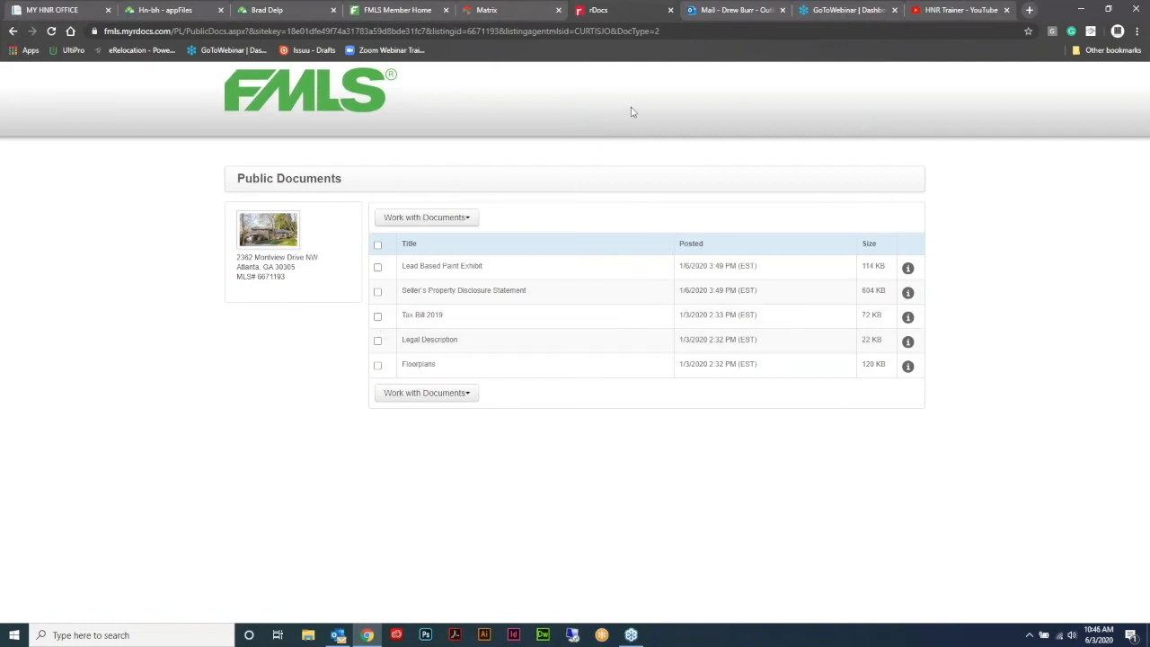
left_click(671, 10)
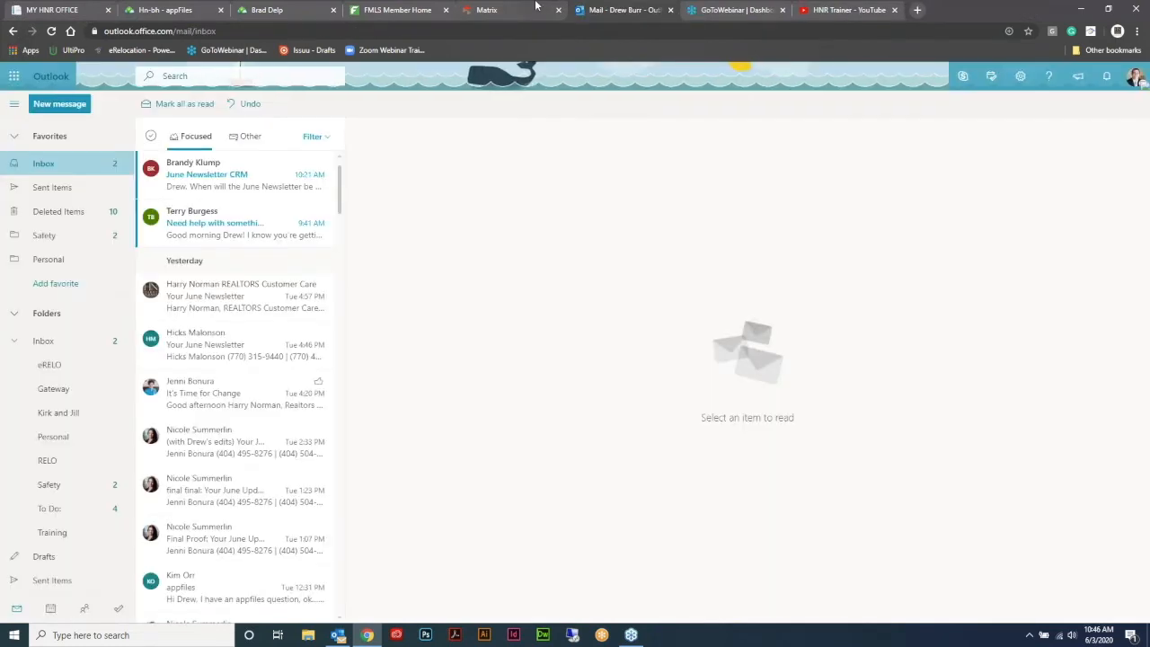
- Return to the buyer's appFile in appFiles to view the emailed Legal Description
left_click(535, 6)
left_click(188, 4)
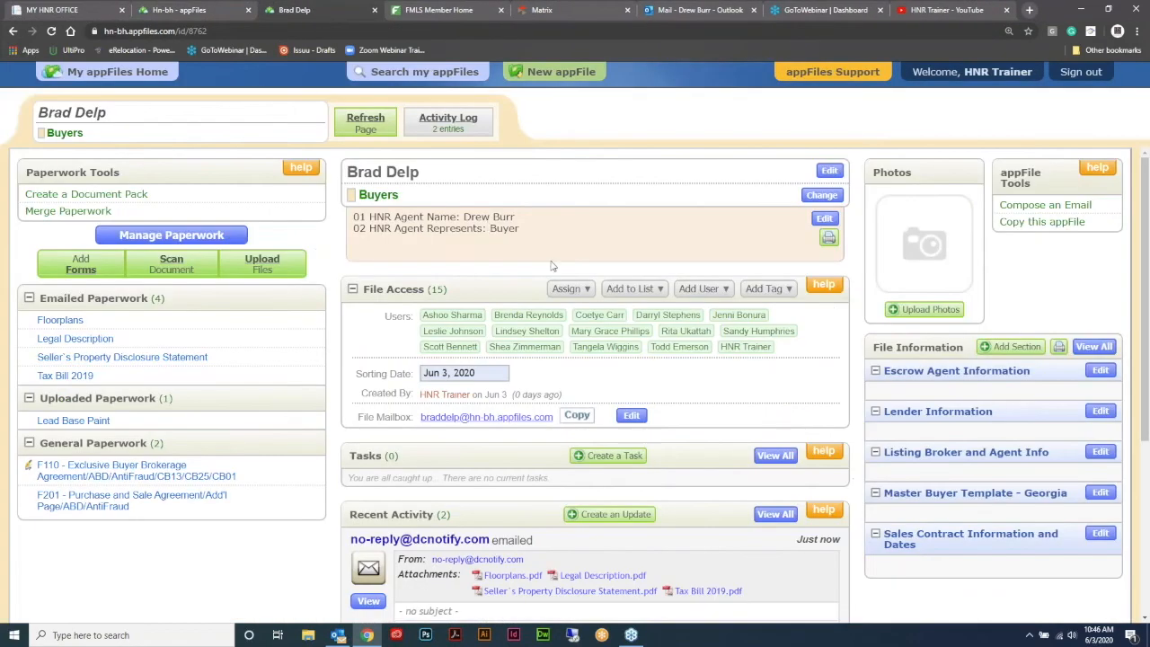
left_click(297, 9)
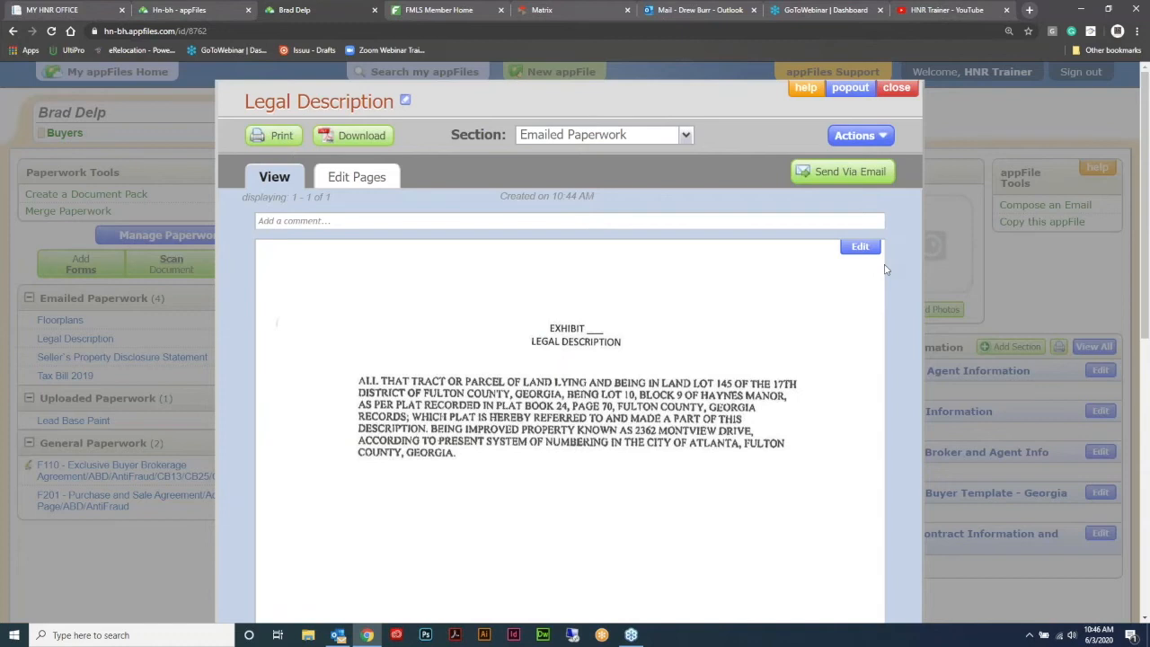
- Start editing the Legal Description and convert it to an editable format
left_click(859, 248)
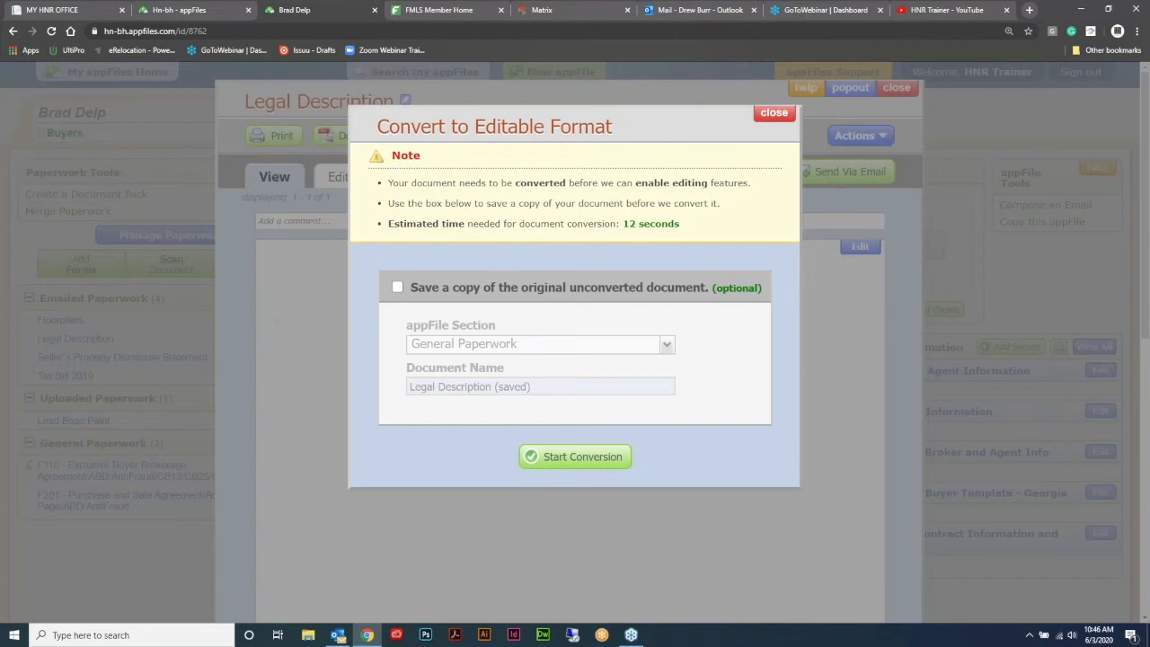
left_click(582, 456)
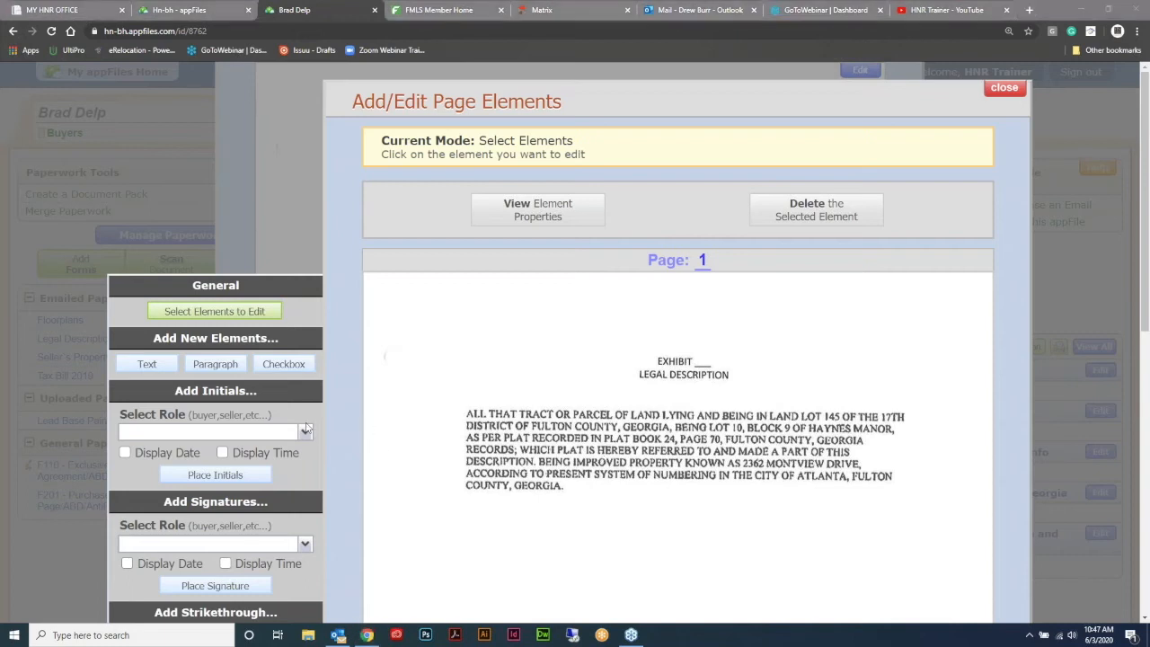
scroll(305, 430, "down", 1)
scroll(213, 409, "up", 1)
left_click(147, 364)
left_click(702, 362)
type("A")
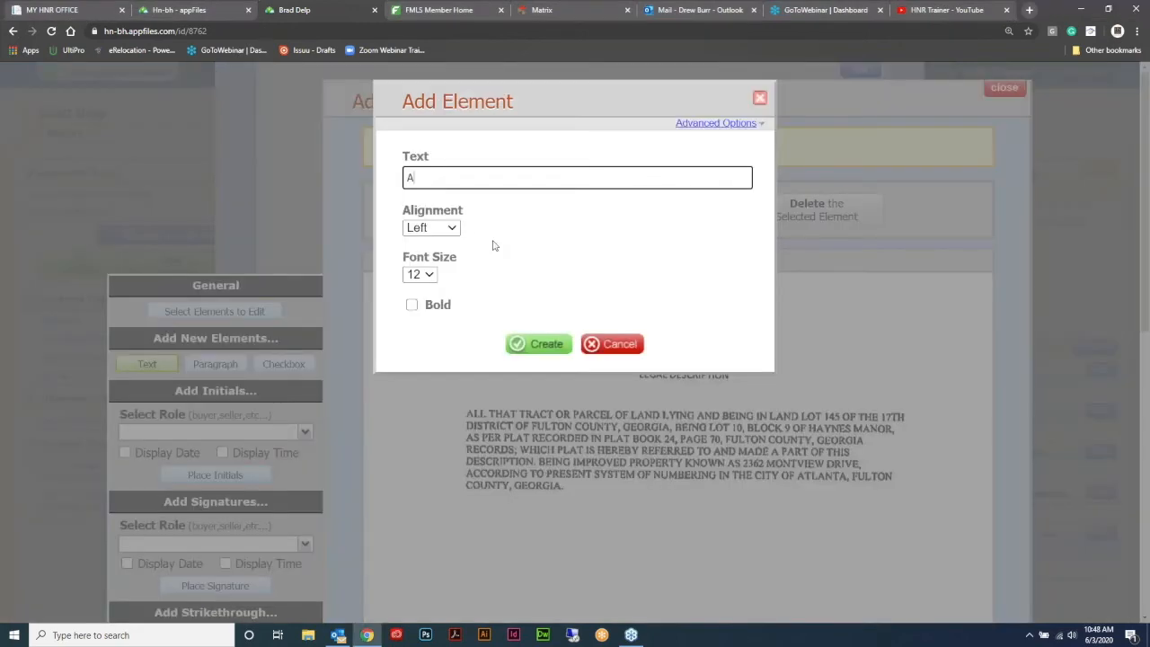
left_click(543, 346)
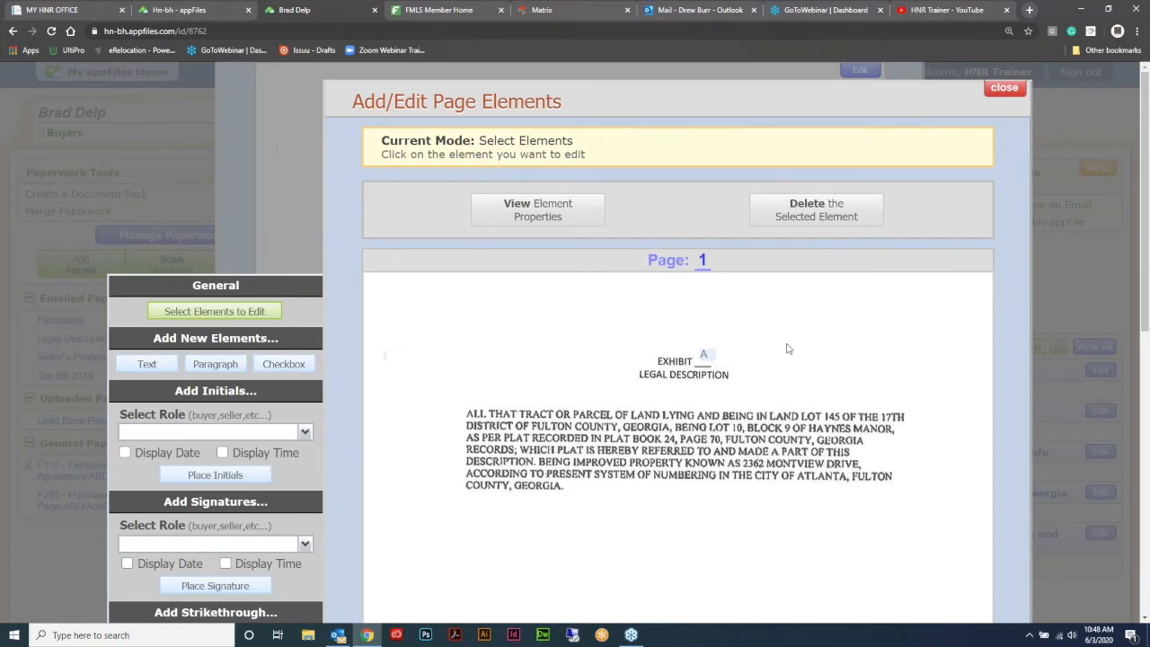
left_click(708, 358)
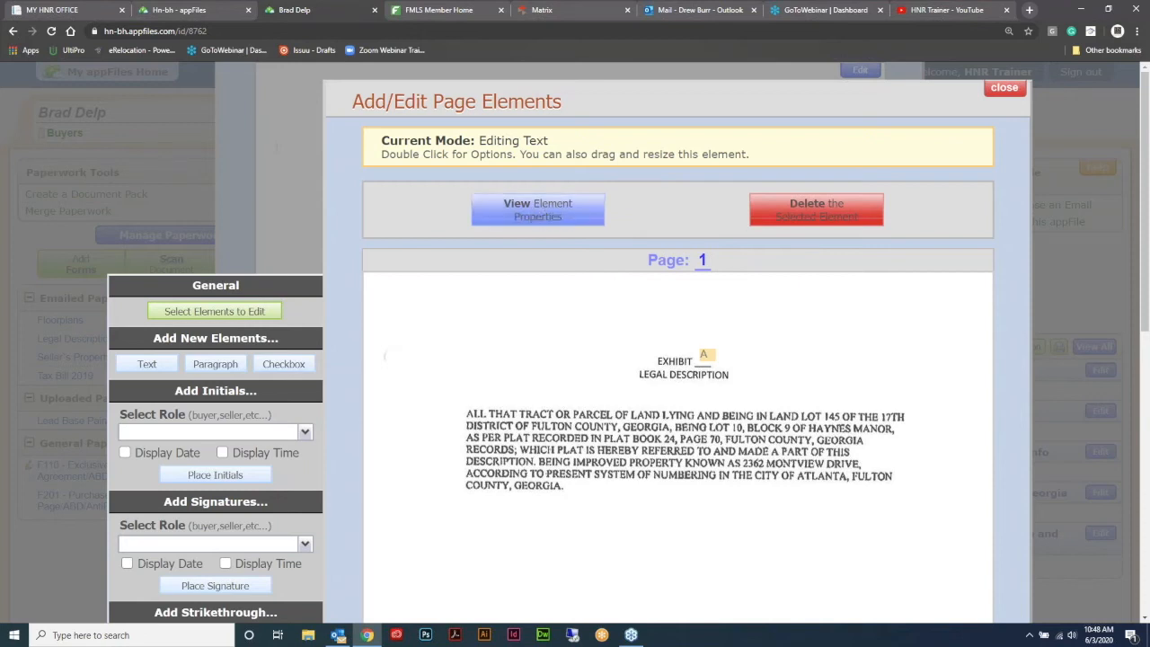
mouse_move(705, 356)
left_mouse_down()
mouse_move(866, 320)
mouse_move(706, 326)
mouse_move(583, 313)
mouse_move(717, 352)
mouse_move(704, 360)
left_mouse_up()
left_click(813, 211)
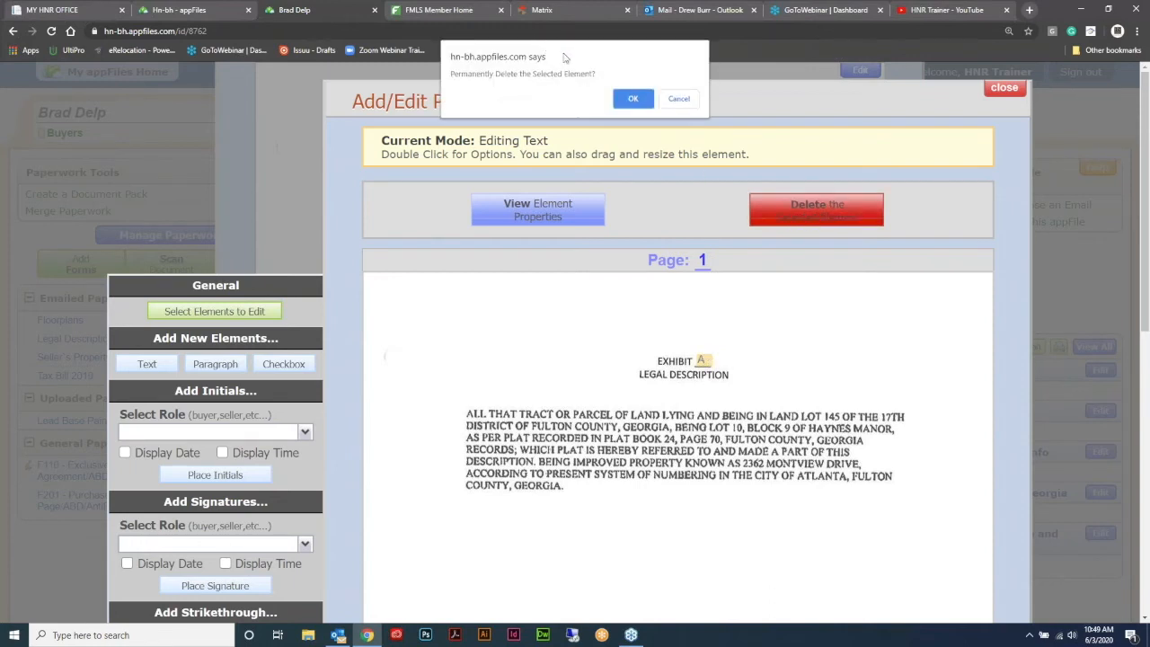
left_click(631, 99)
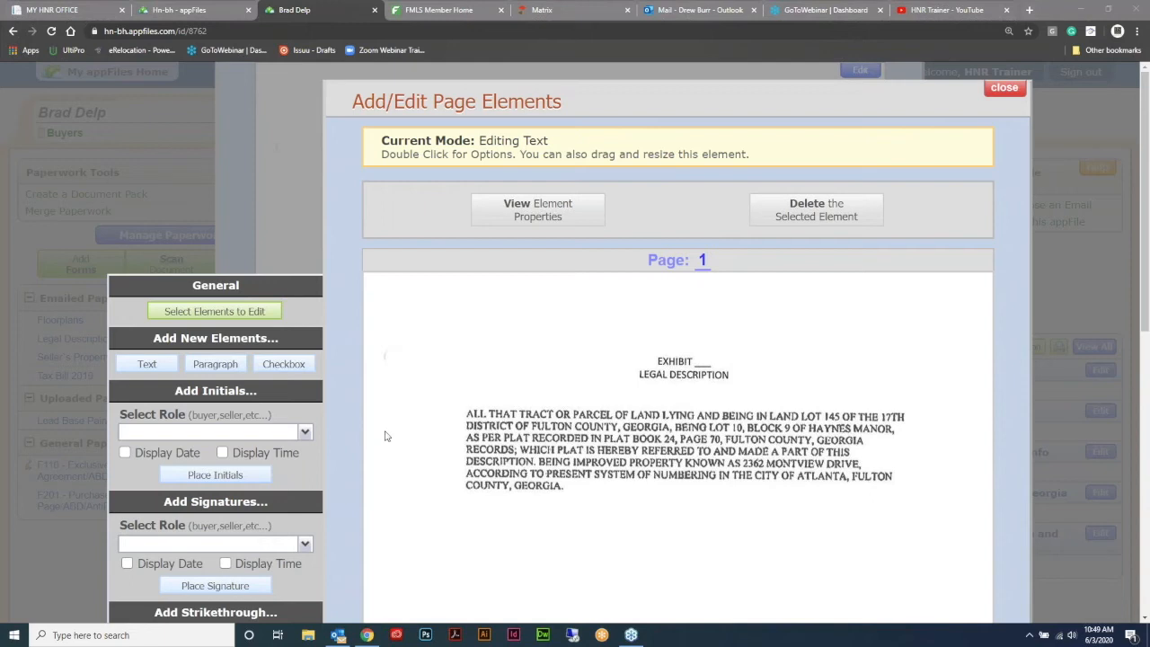
- Add the letter A as a text element in the blank beside EXHIBIT on page 1
scroll(722, 356, "down", 1)
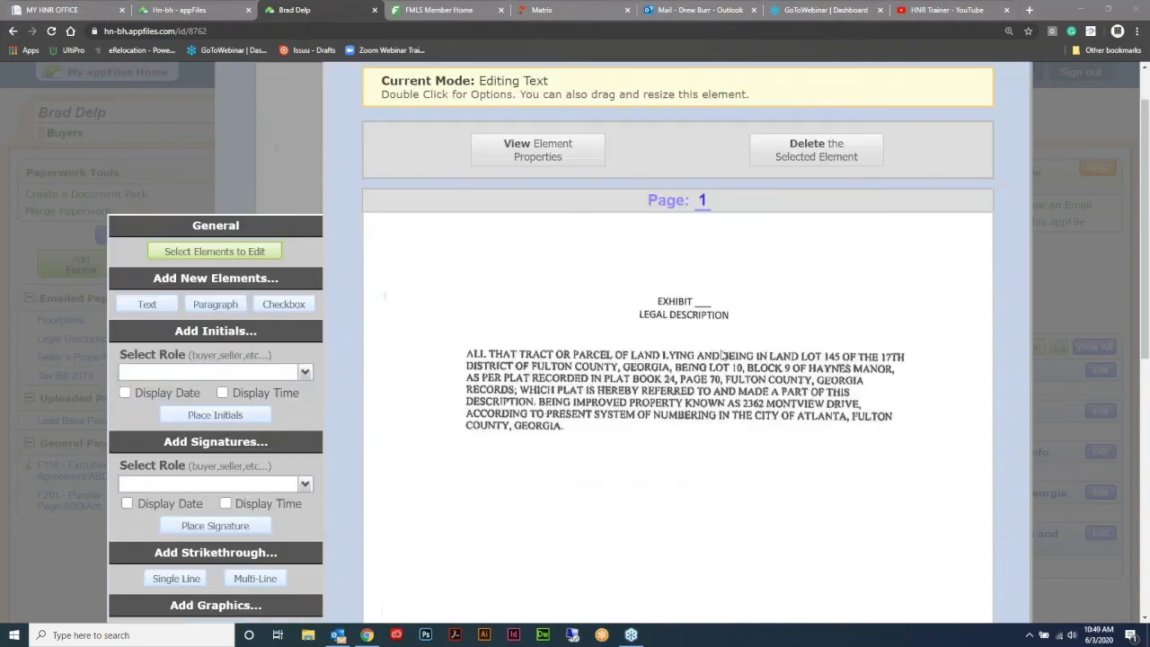
left_click(147, 306)
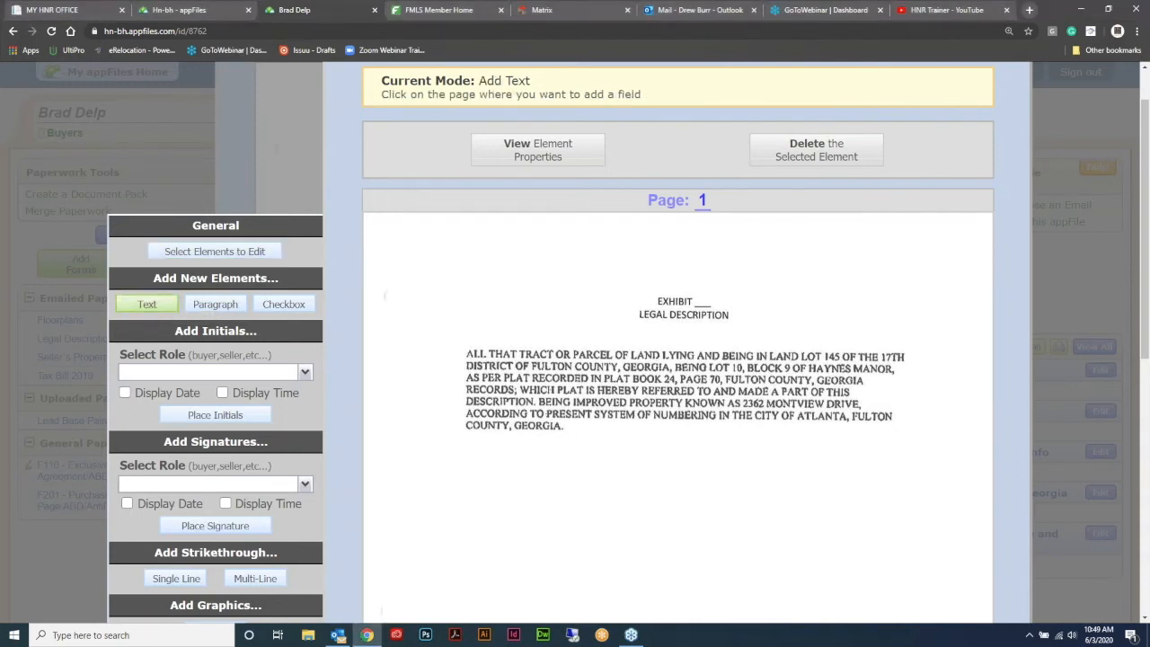
left_click(697, 302)
type("A")
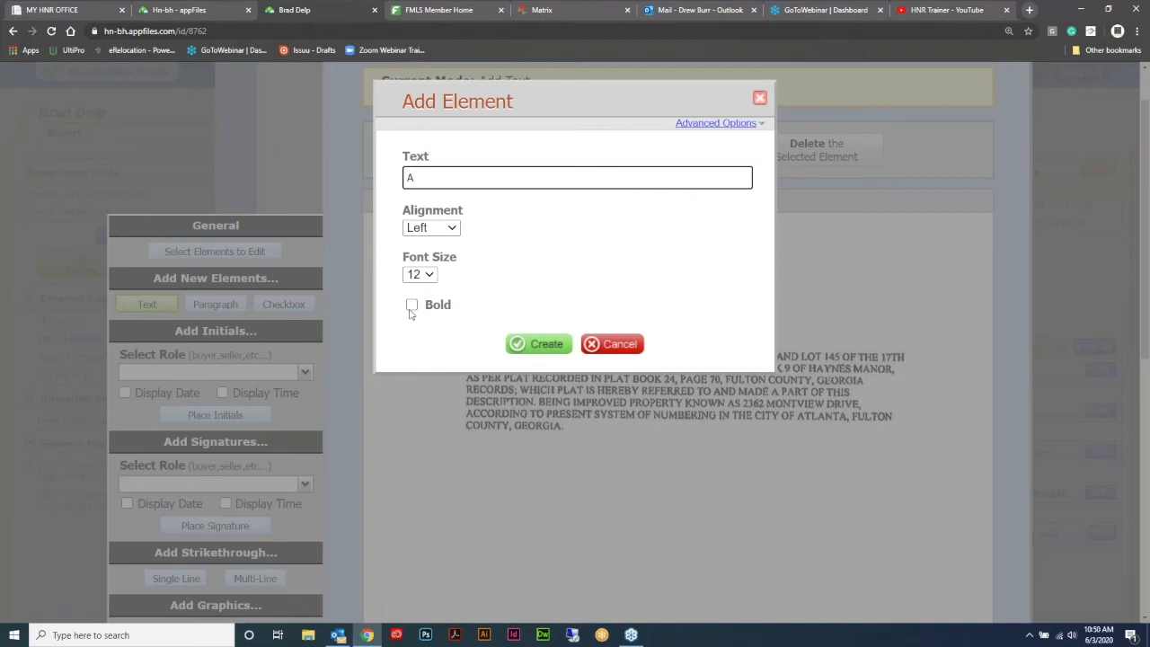
left_click(539, 347)
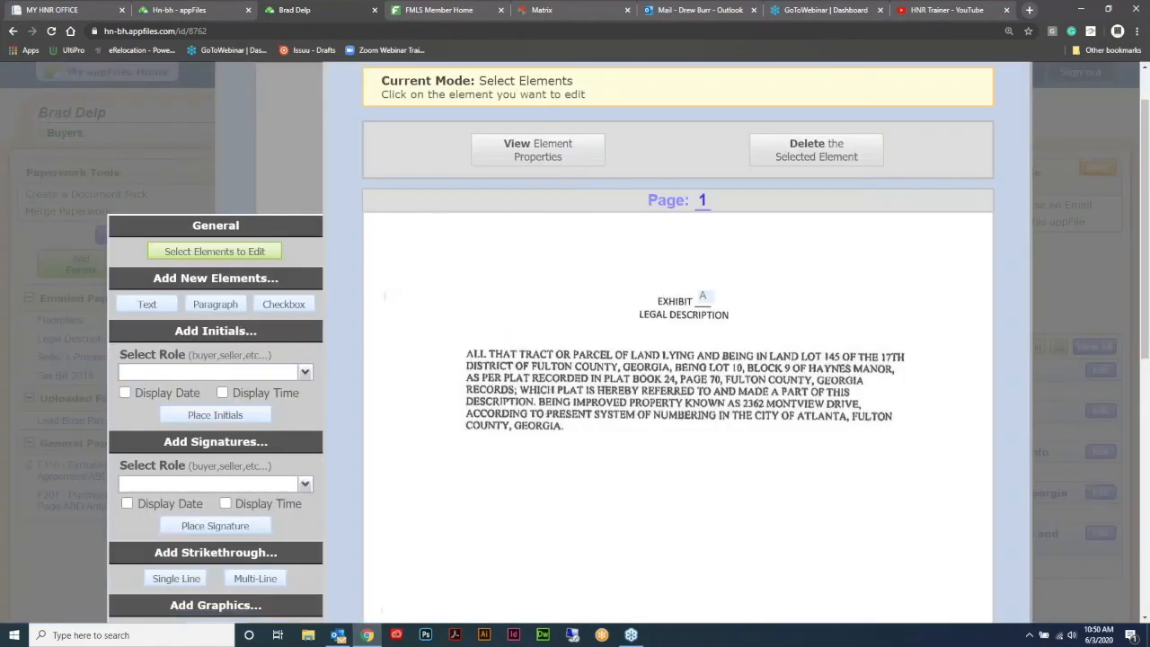
left_click(706, 298)
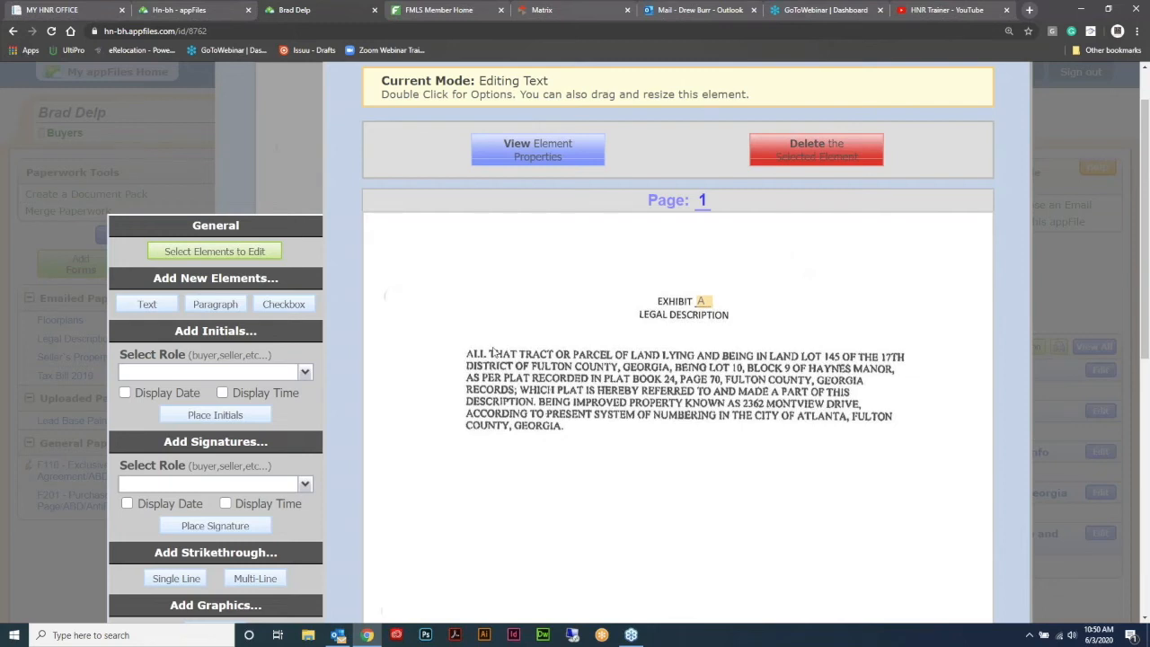
- Place a Buyer Initials field below the legal description text
left_click(305, 372)
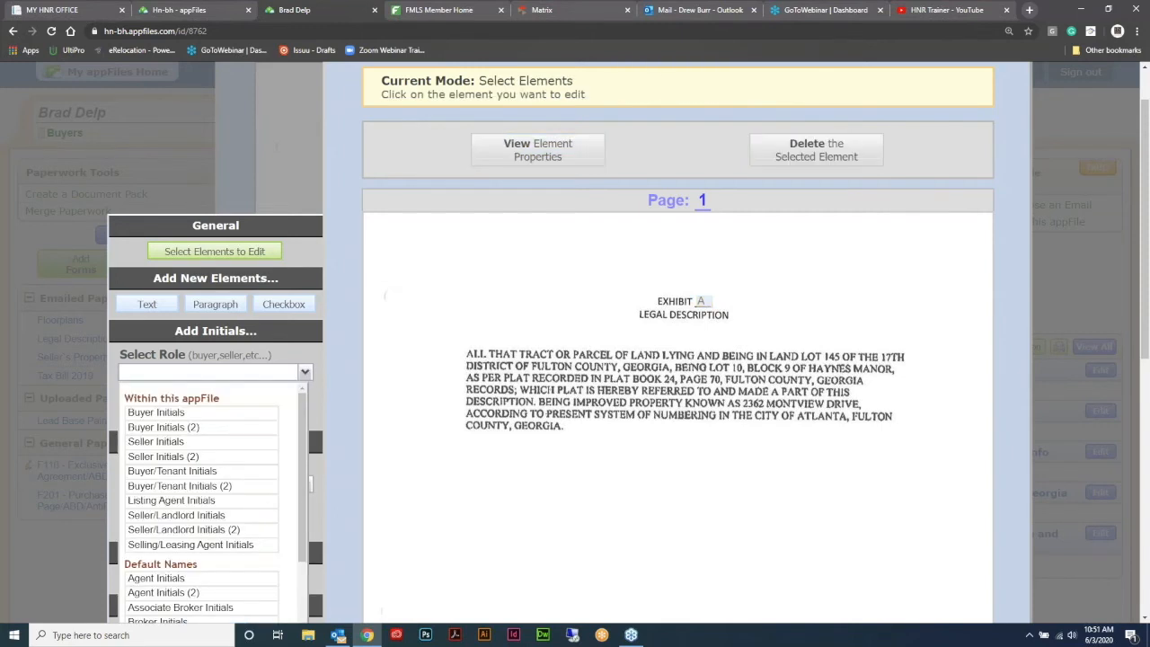
left_click(156, 412)
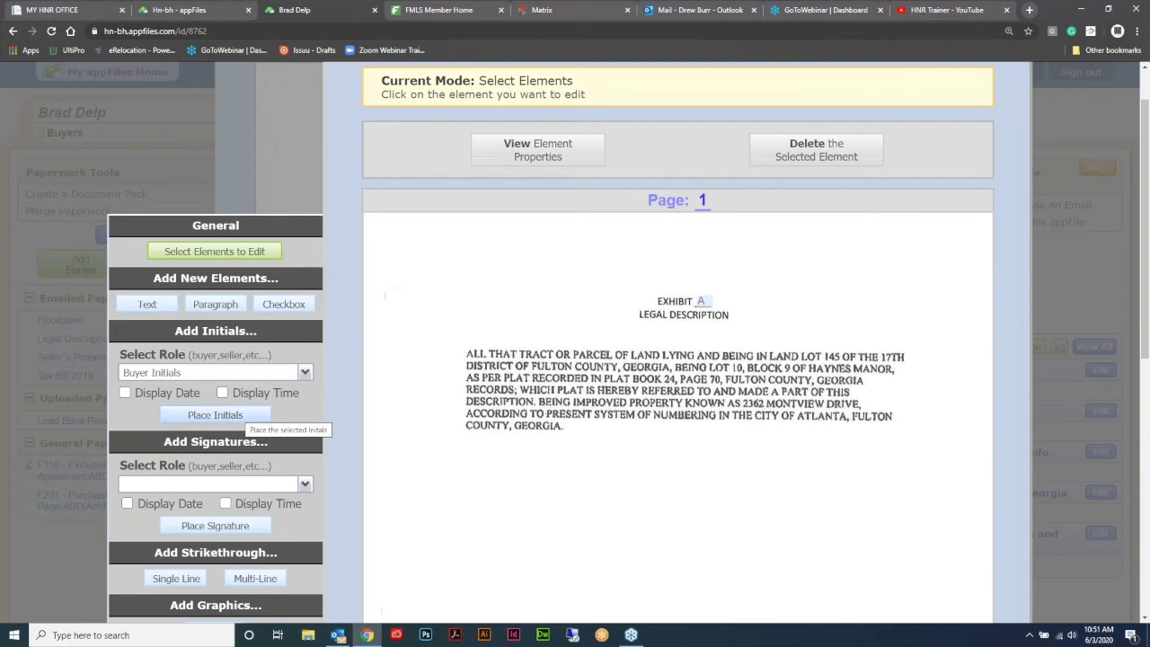
left_click(235, 416)
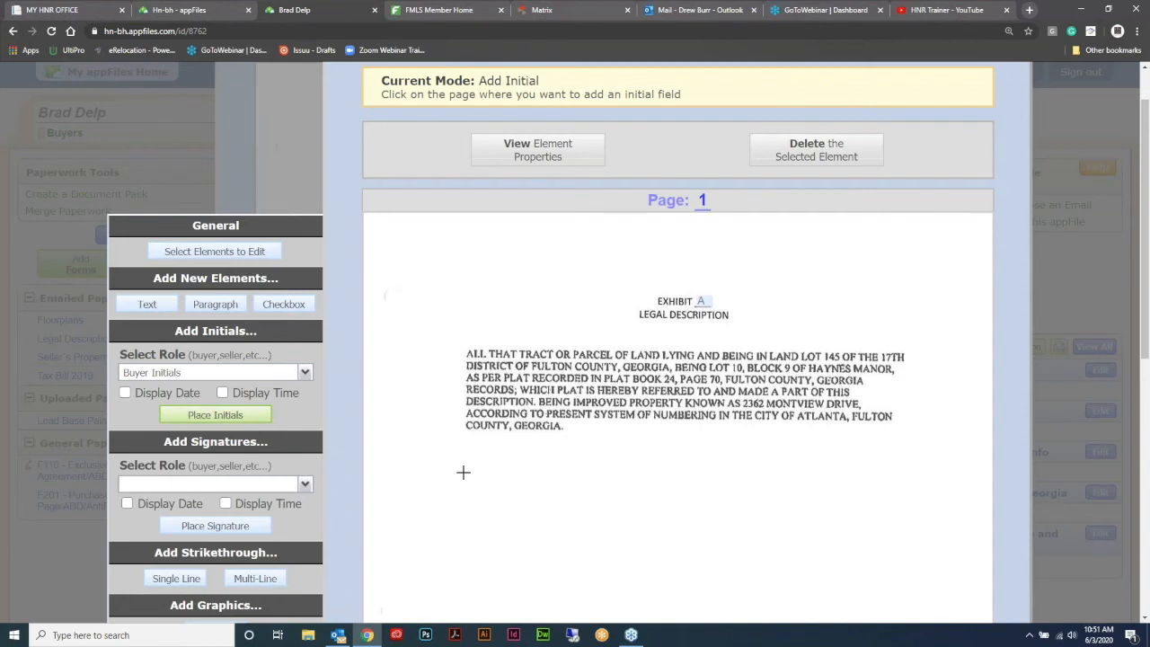
left_click(464, 472)
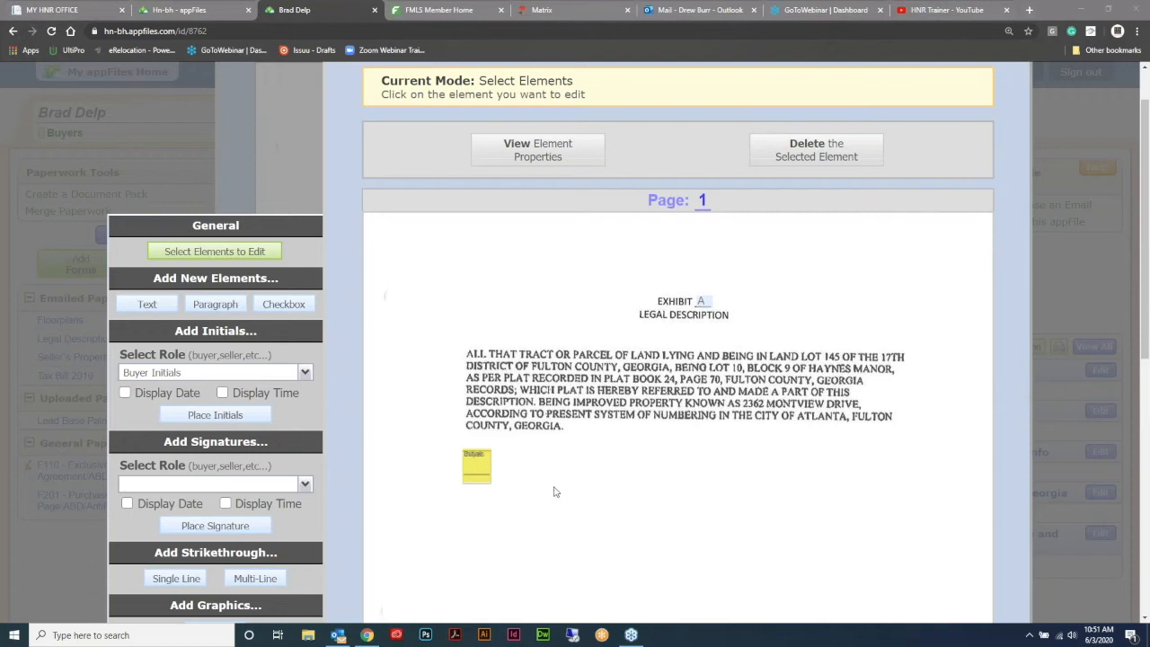
left_click(306, 376)
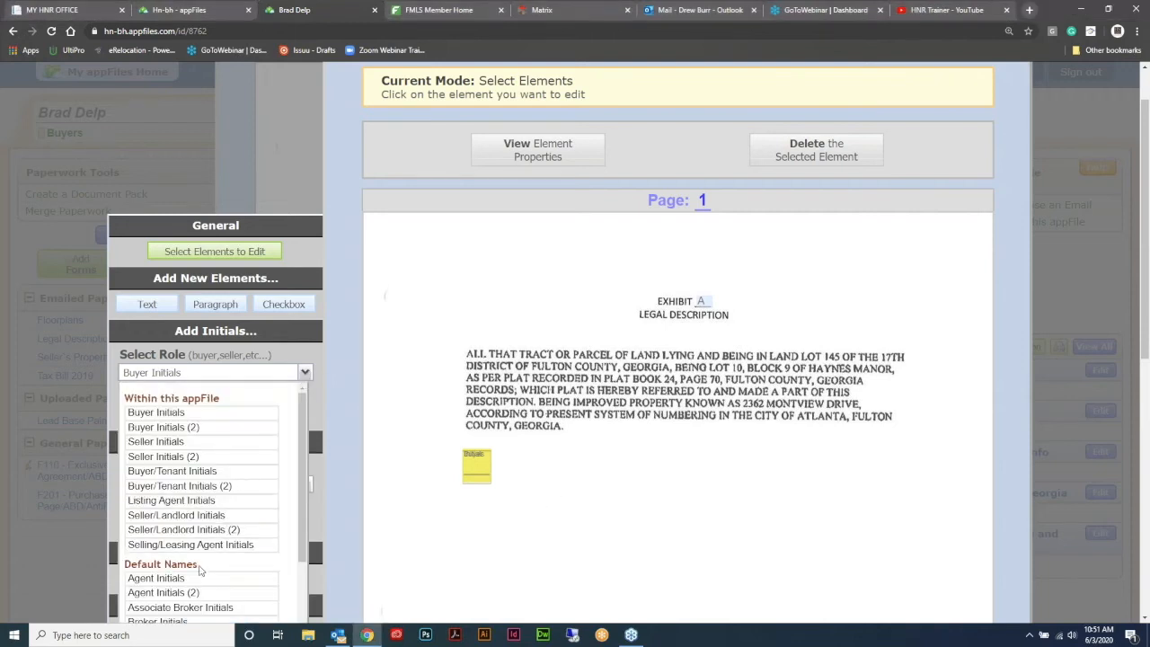
left_click(311, 357)
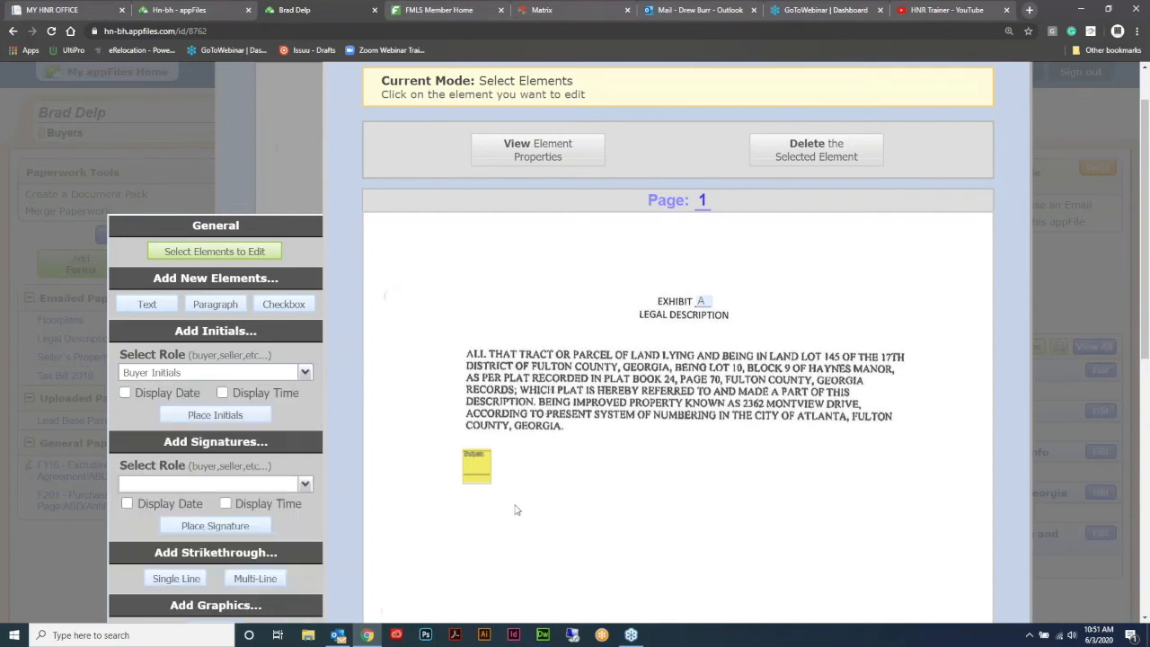
- Place a Buyer Signature field beneath the initials field
left_click(306, 486)
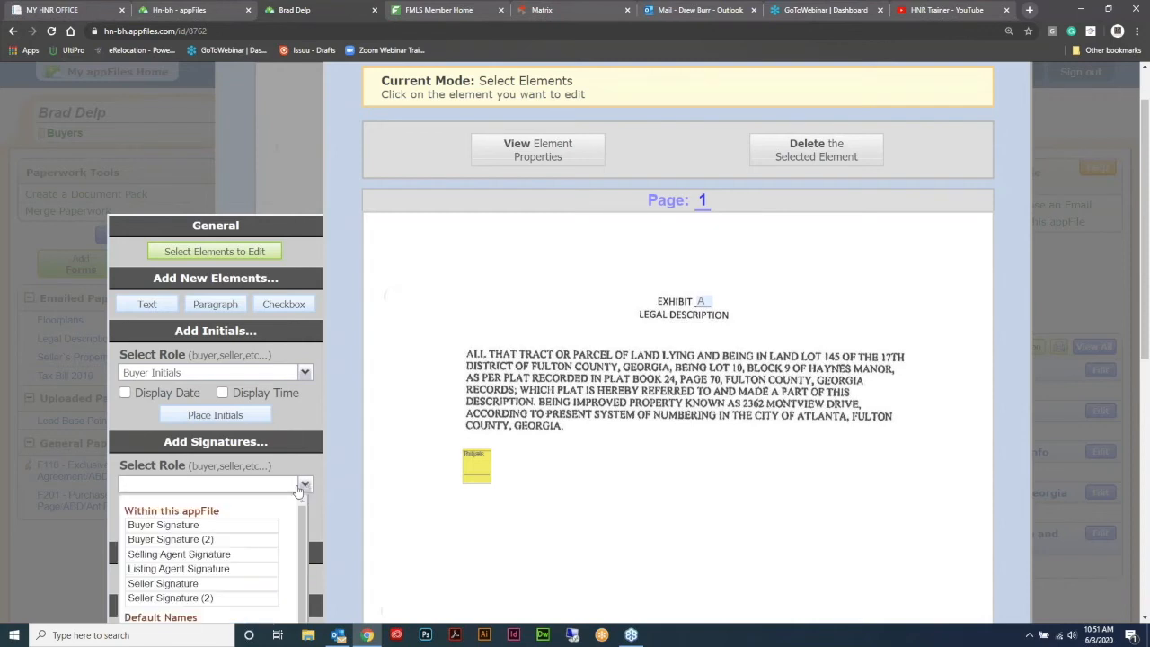
left_click(188, 527)
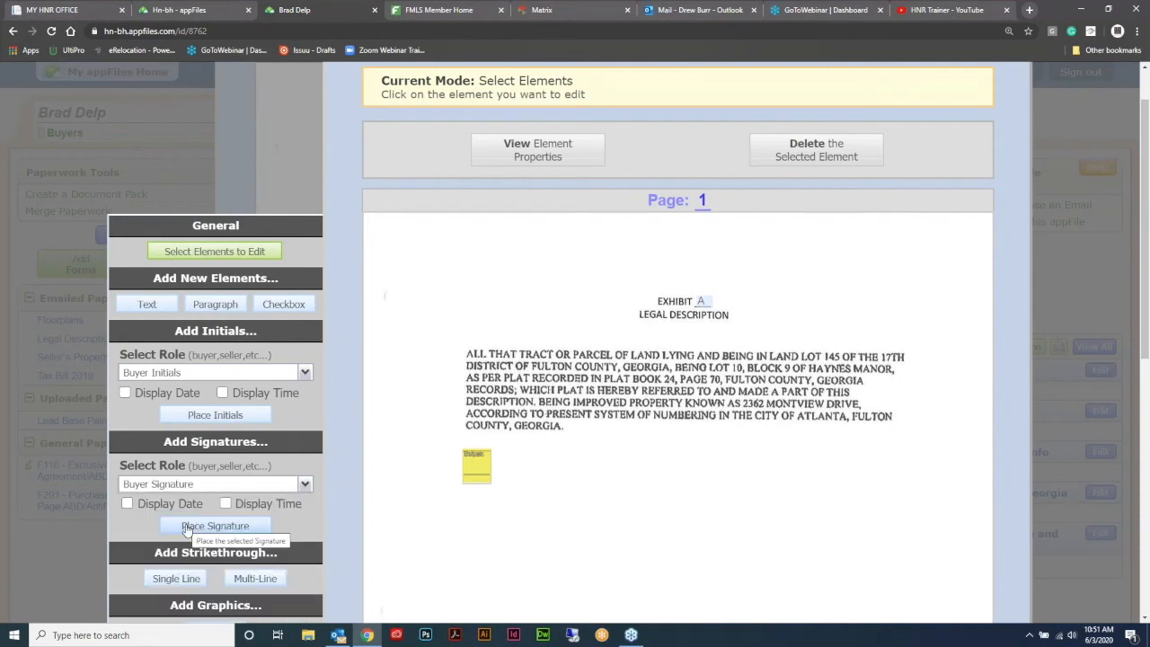
left_click(187, 529)
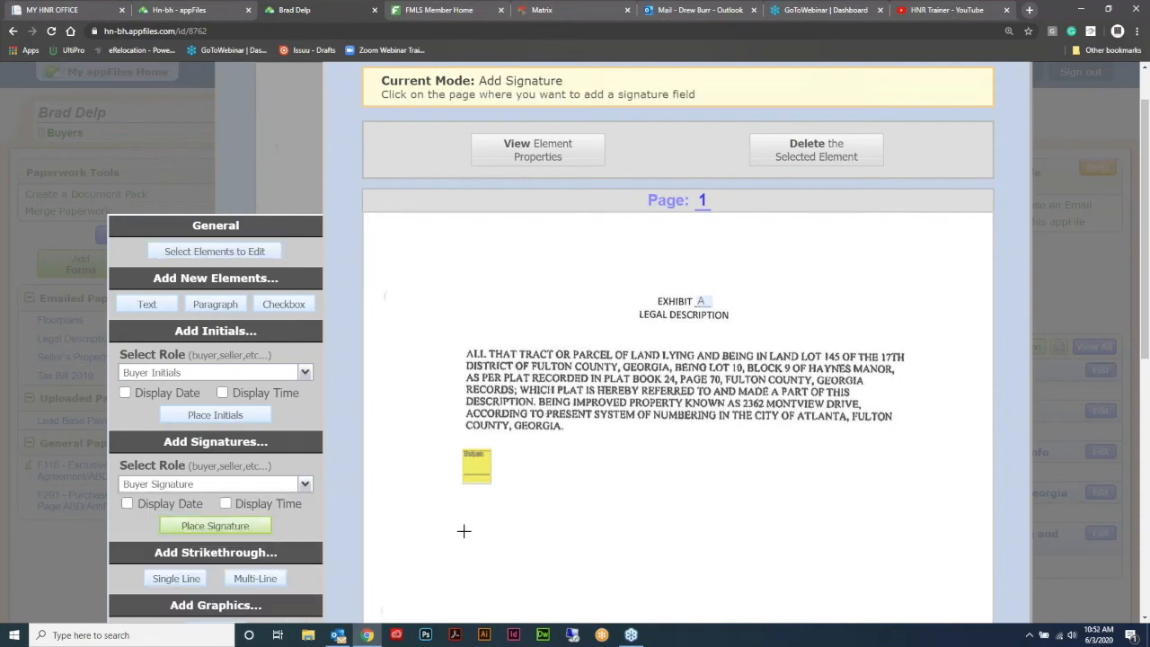
left_click(463, 531)
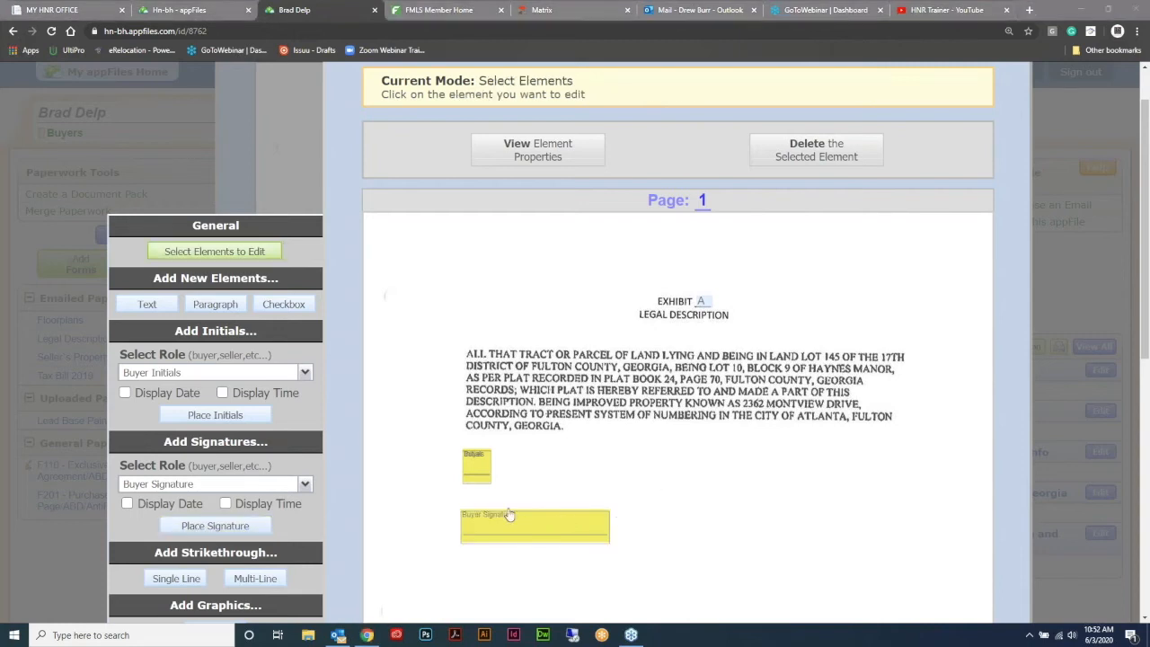
left_click(476, 466)
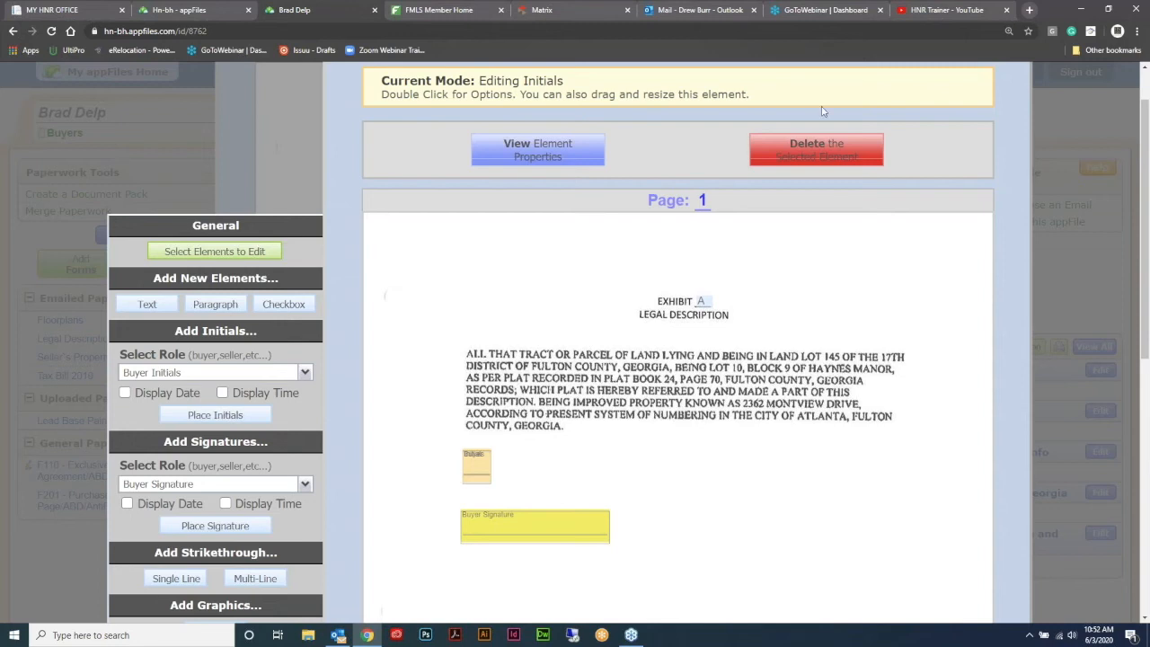
- Delete the placed field and re-place a Buyer Initials field under the legal text
left_click(816, 149)
key("Return")
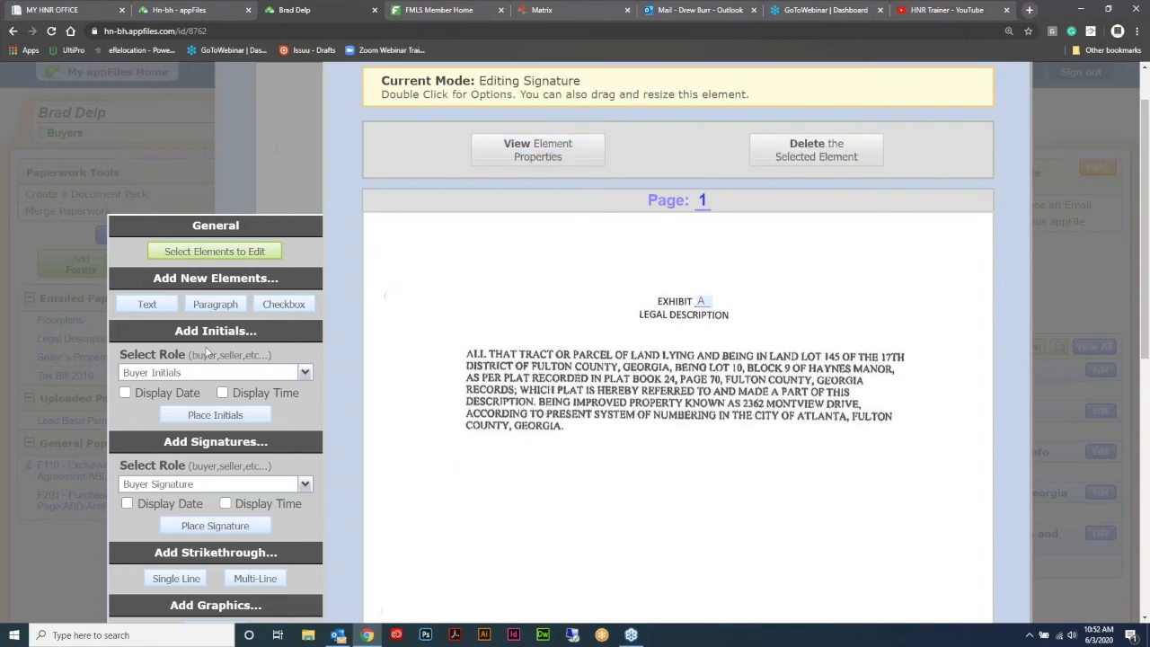
left_click(304, 372)
left_click(210, 416)
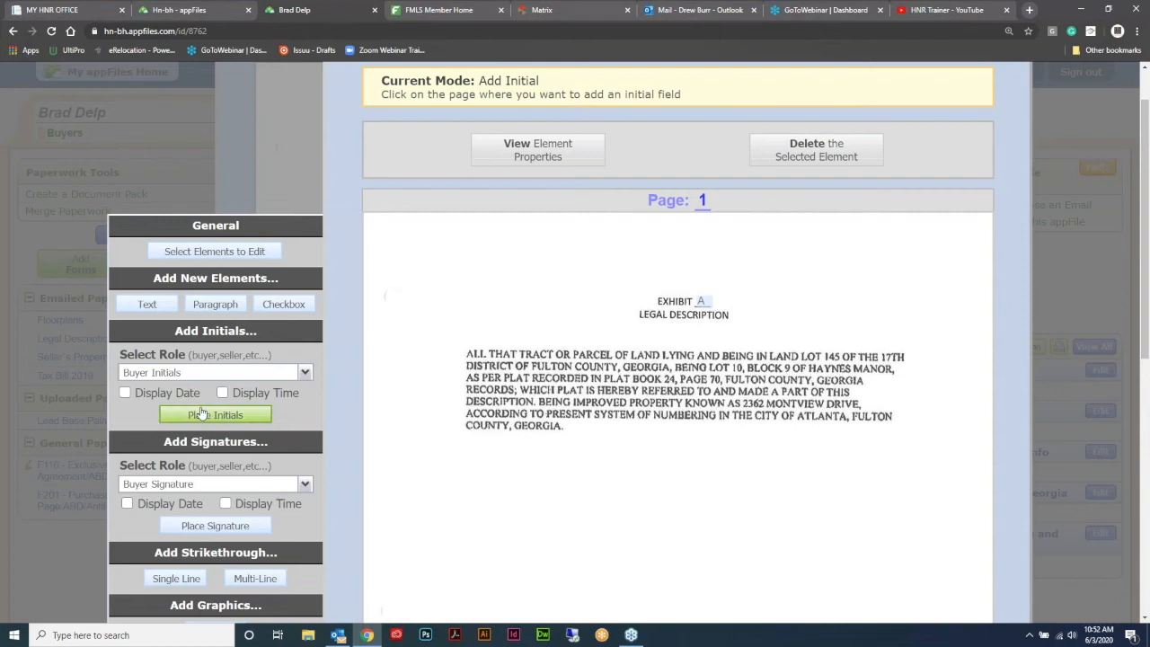
left_click(482, 467)
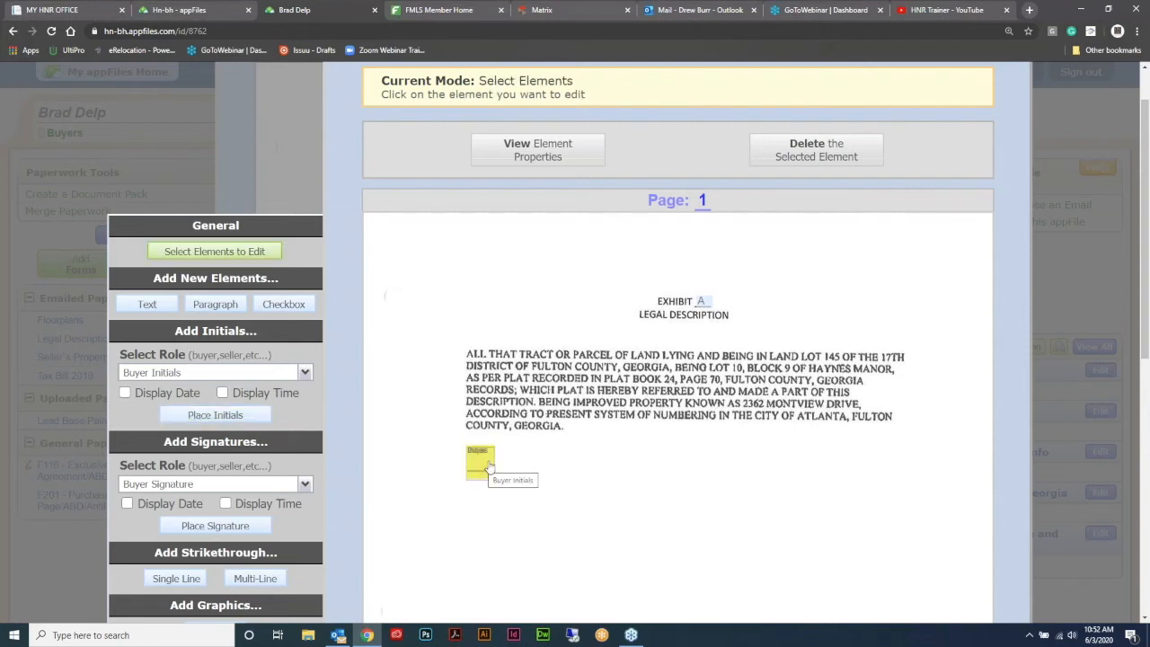
- Re-place the Buyer Signature field and move it to the right, level with the initials
left_click(305, 485)
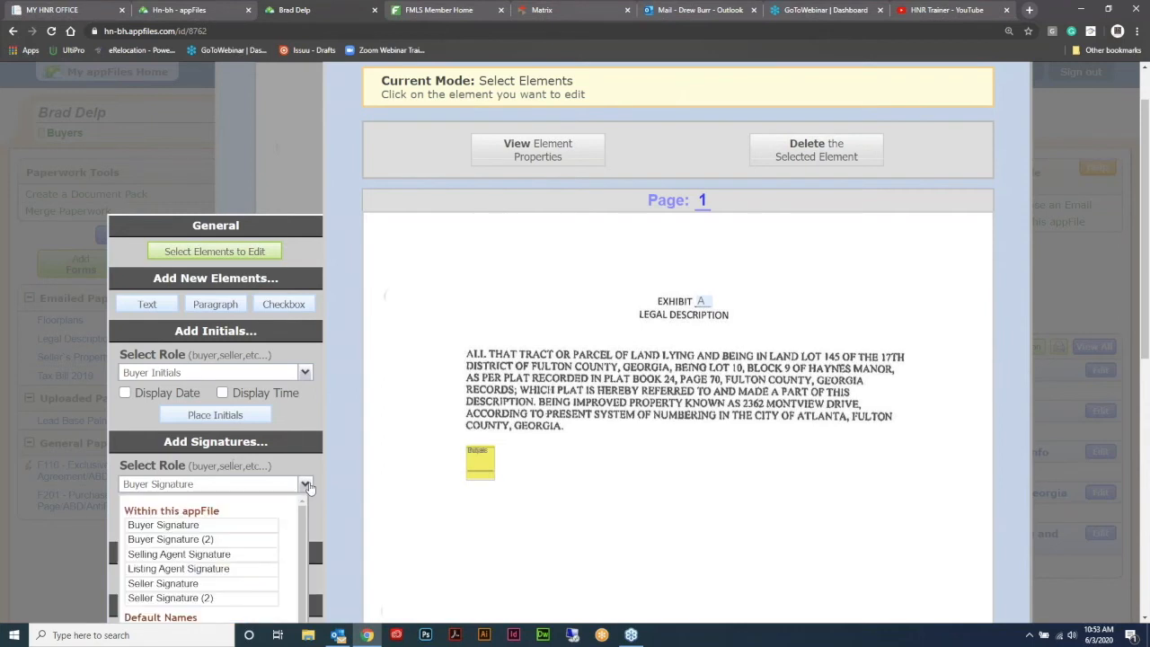
left_click(184, 528)
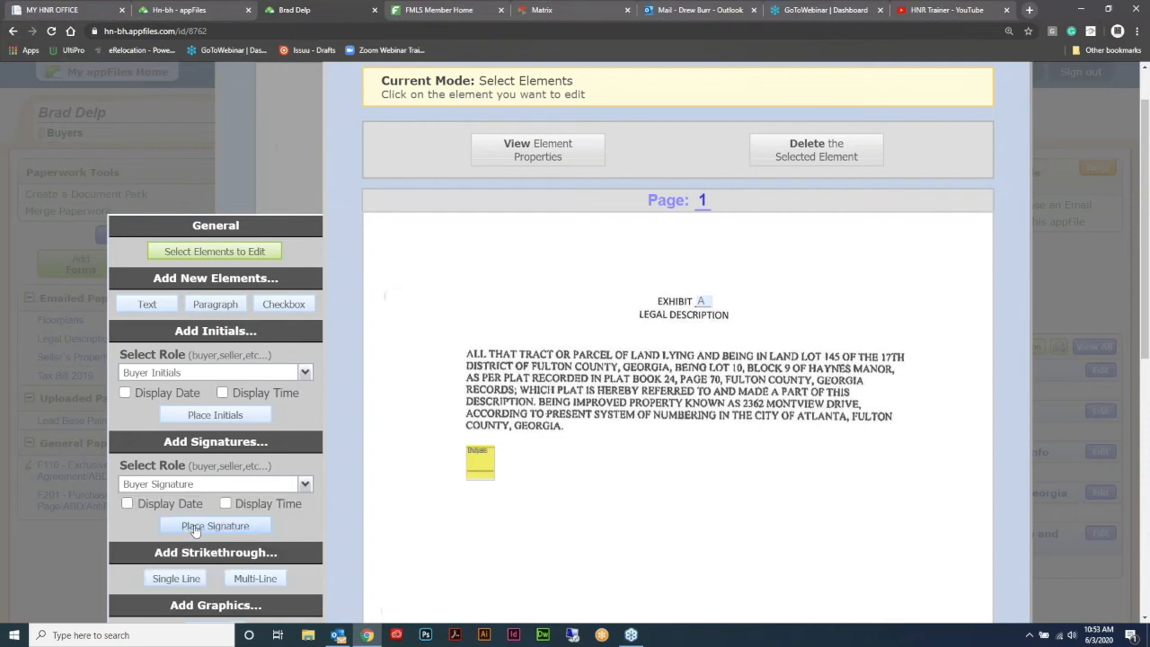
left_click(196, 529)
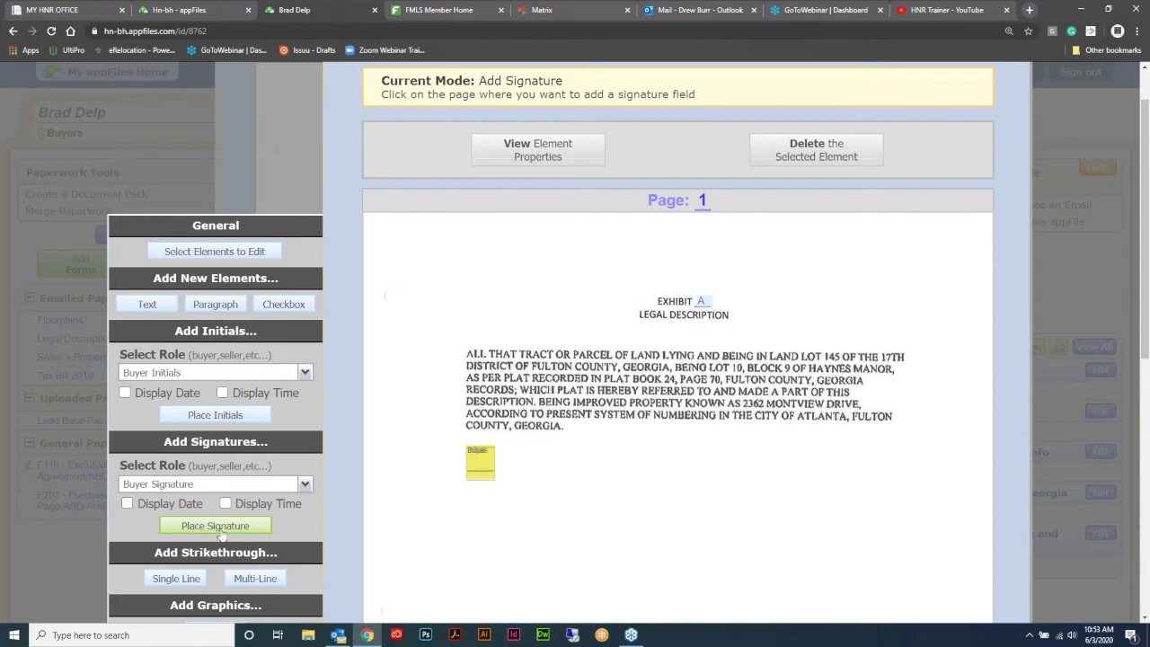
left_click(464, 511)
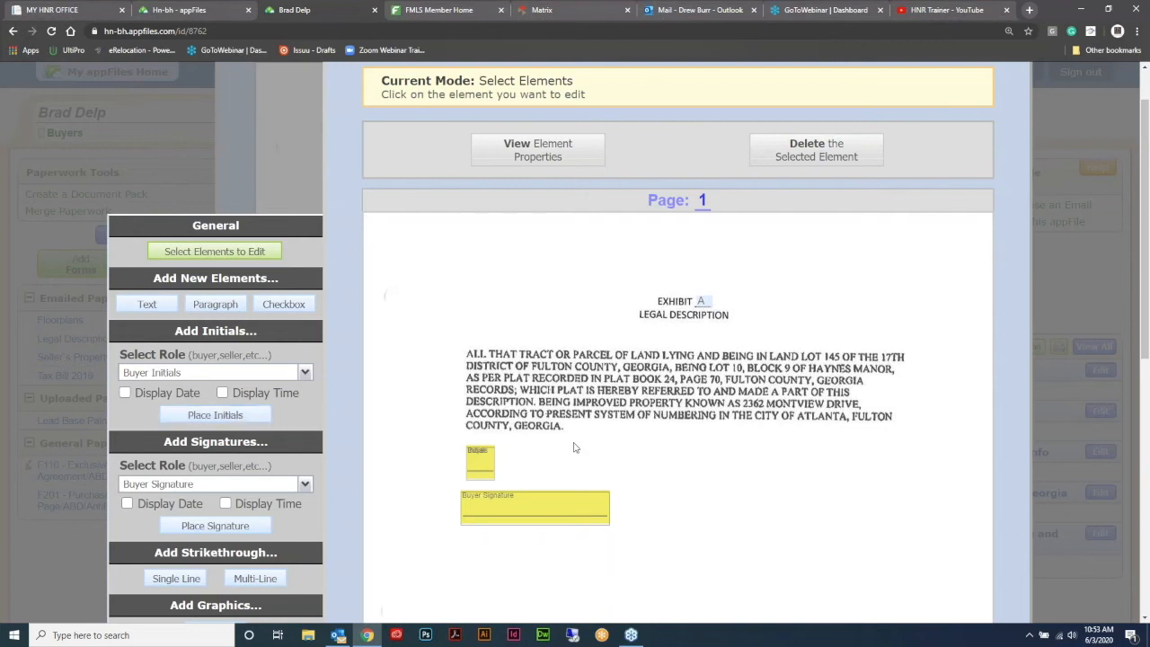
left_click(543, 492)
mouse_move(545, 494)
left_mouse_down()
mouse_move(828, 432)
mouse_move(853, 454)
left_mouse_up()
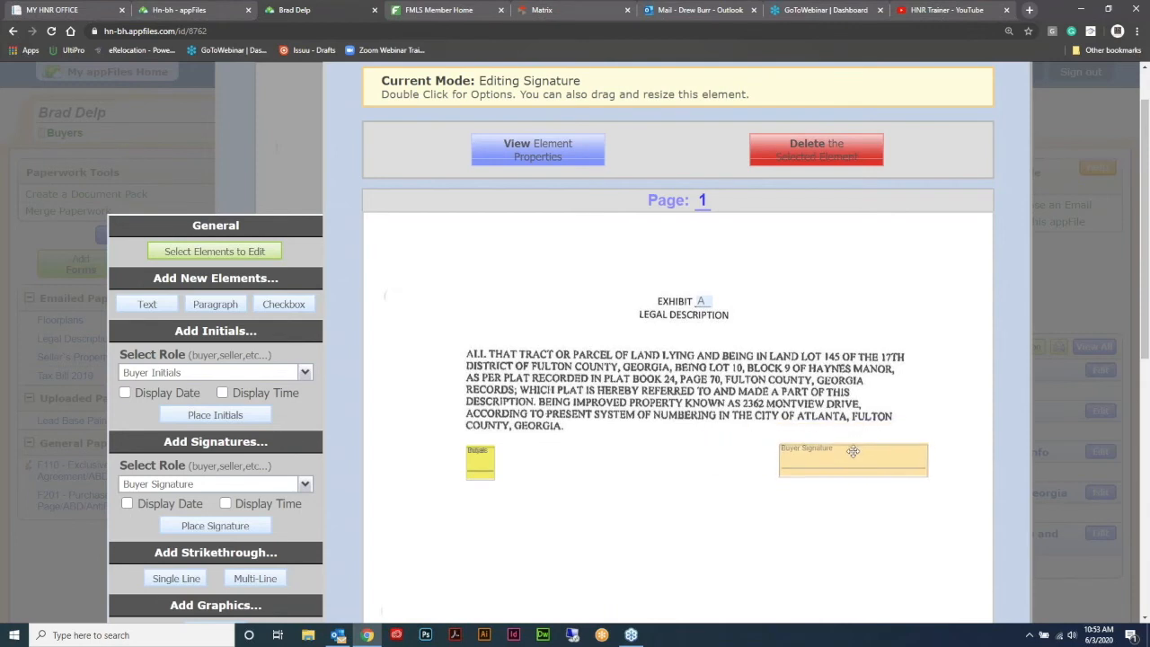
left_click(678, 465)
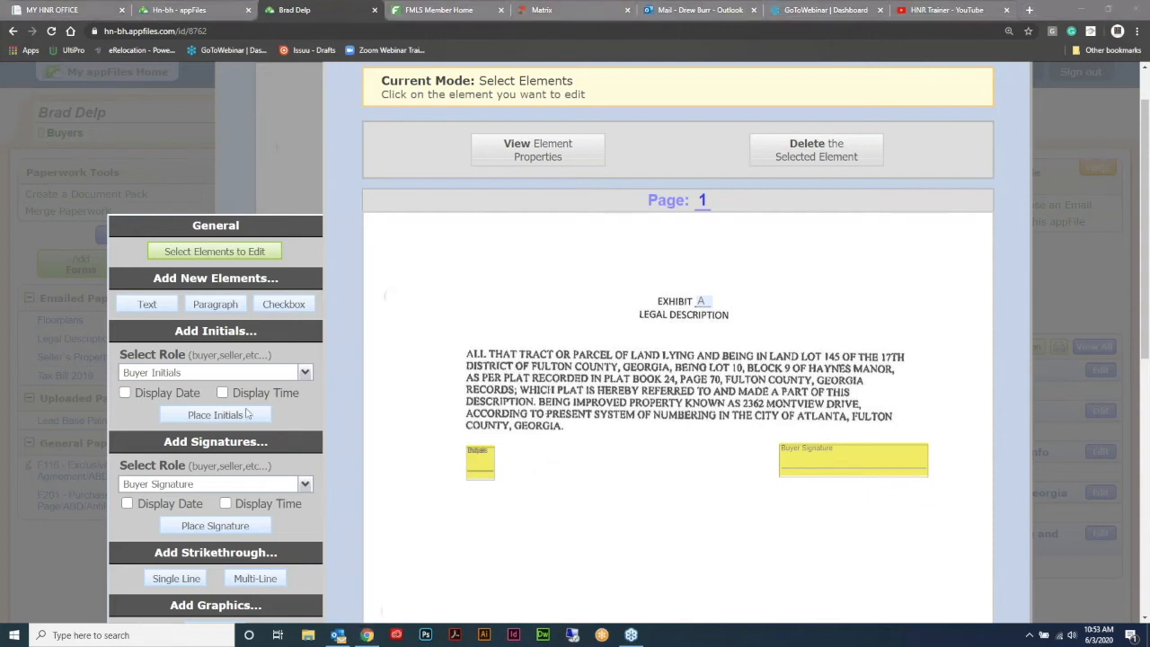
scroll(671, 358, "down", 2)
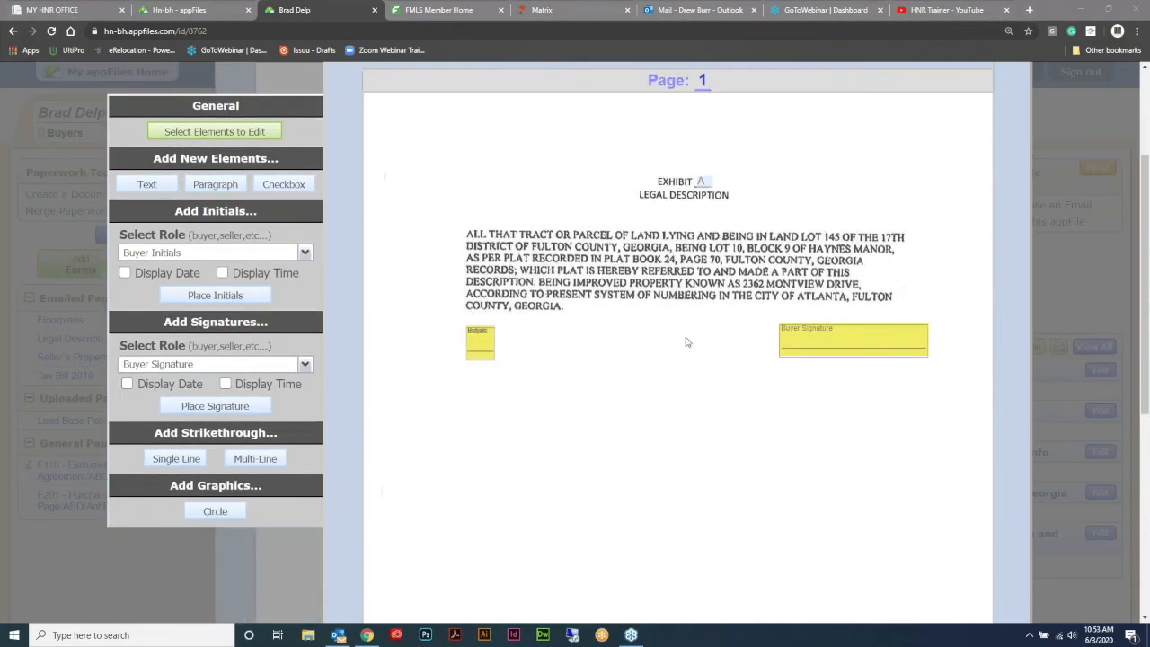
left_click(175, 458)
left_click(638, 194)
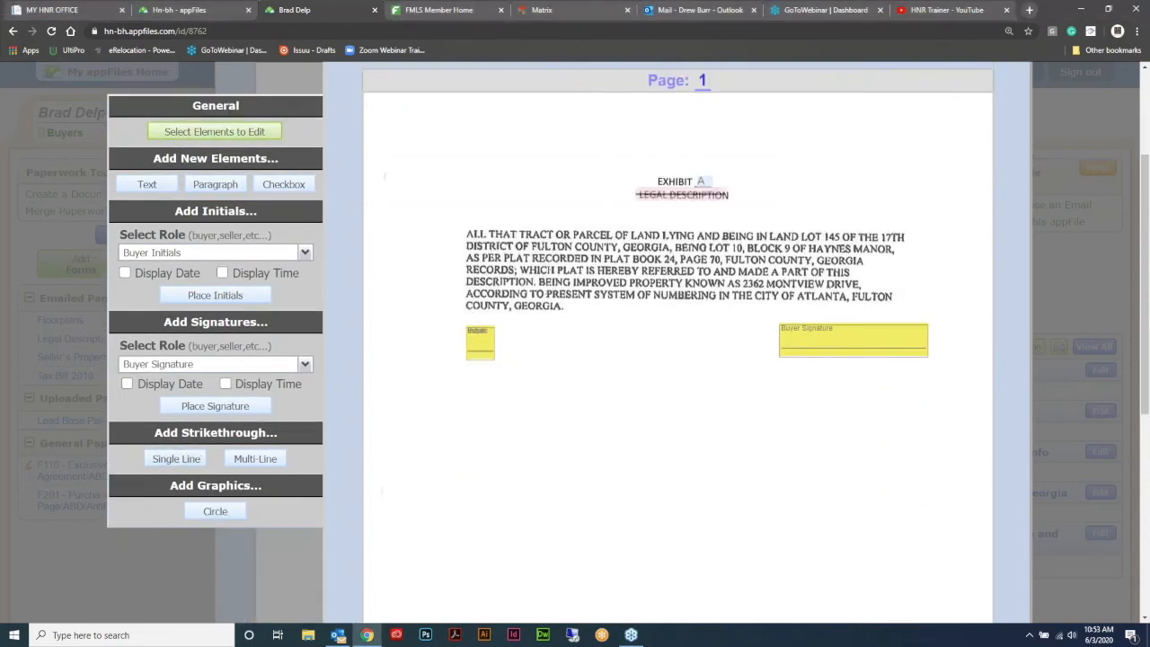
scroll(608, 261, "up", 2)
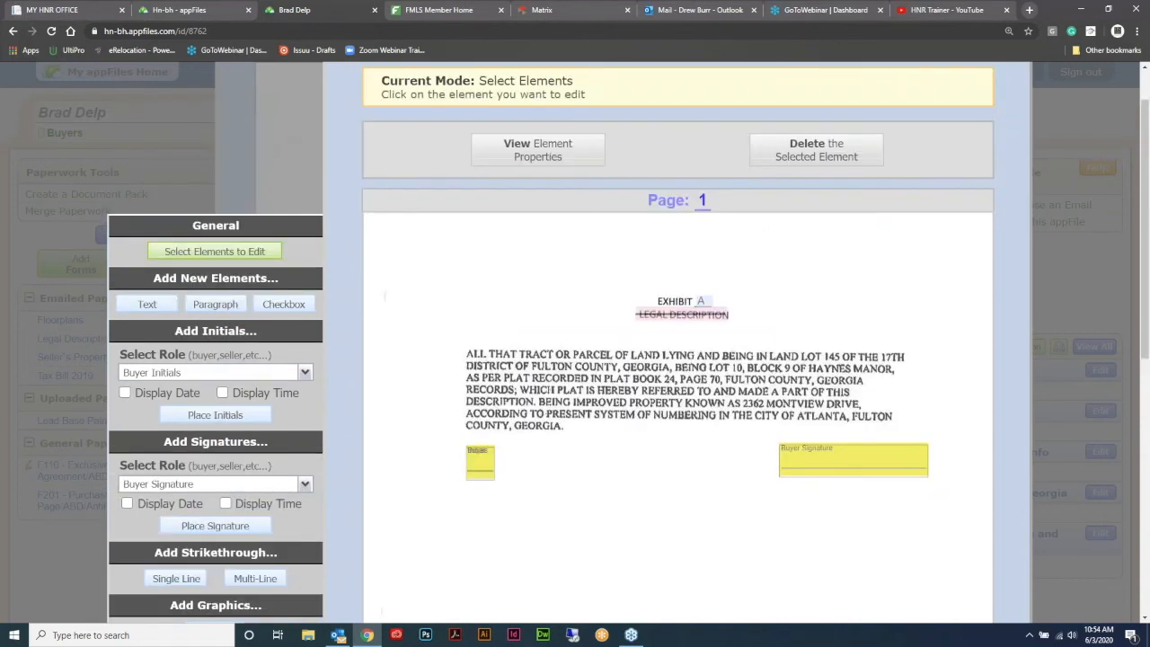
left_click(682, 313)
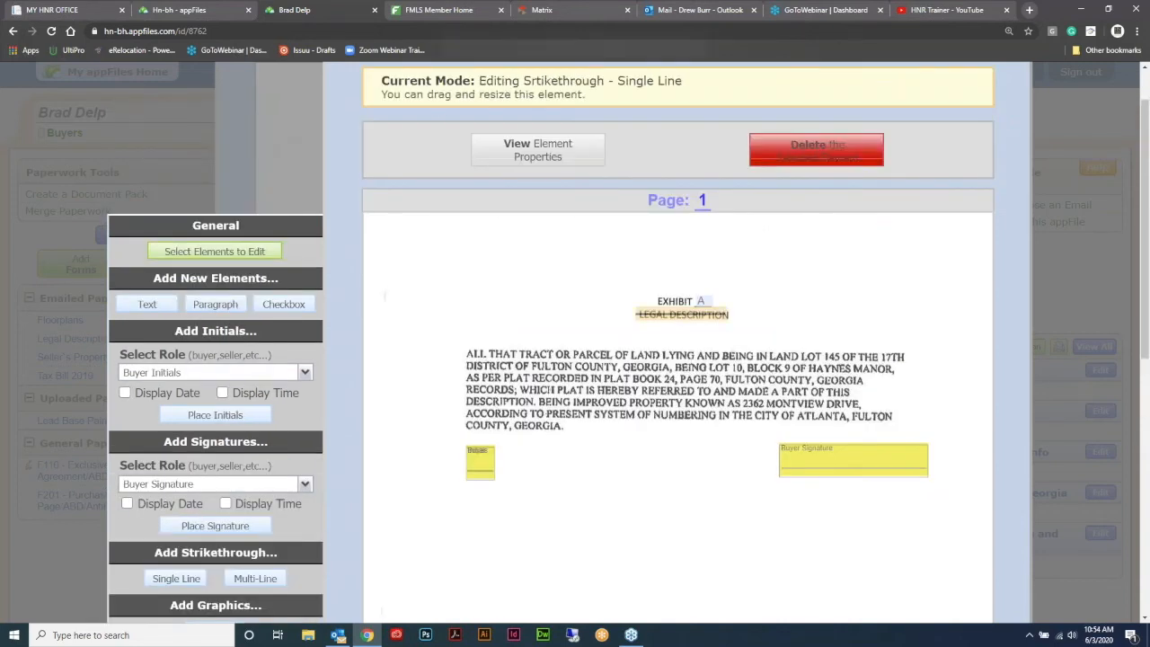
left_click(816, 150)
left_click(632, 98)
scroll(891, 275, "up", 9)
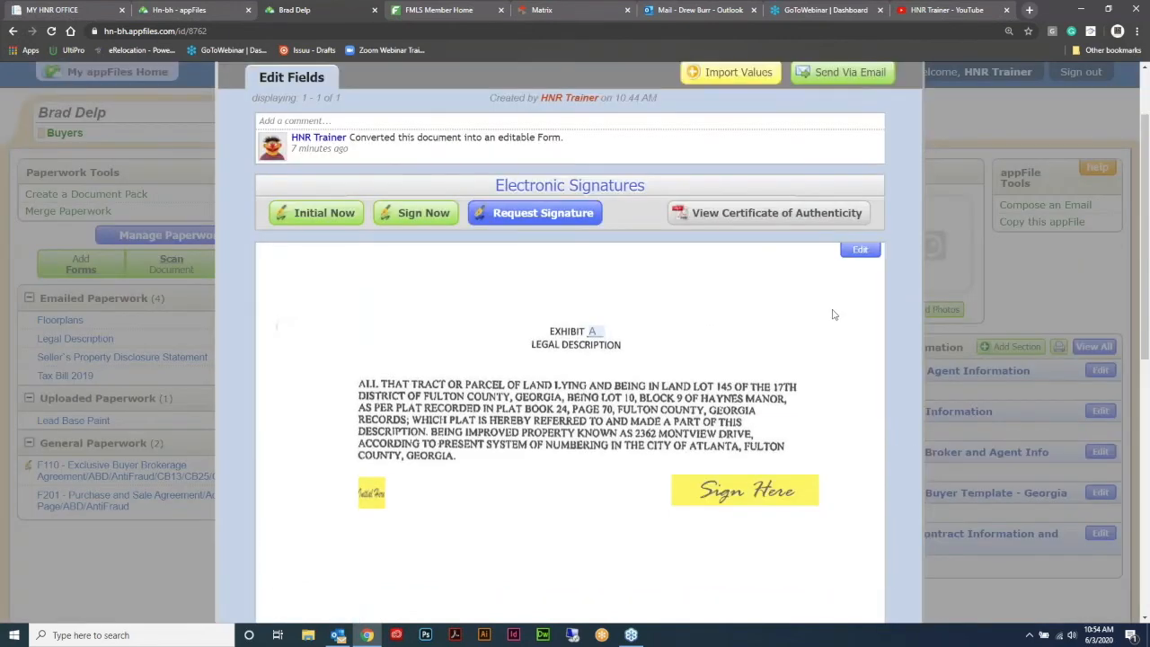
- Close the Legal Description document view and bring up the Merge Paperwork window
scroll(587, 363, "up", 1)
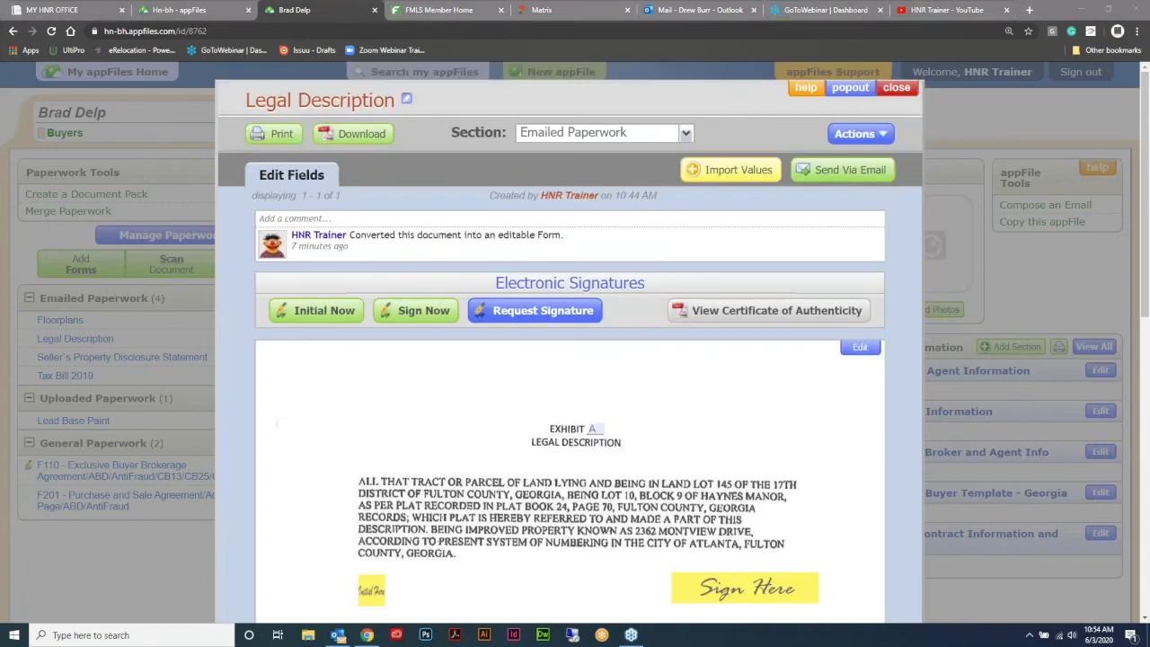
left_click(895, 87)
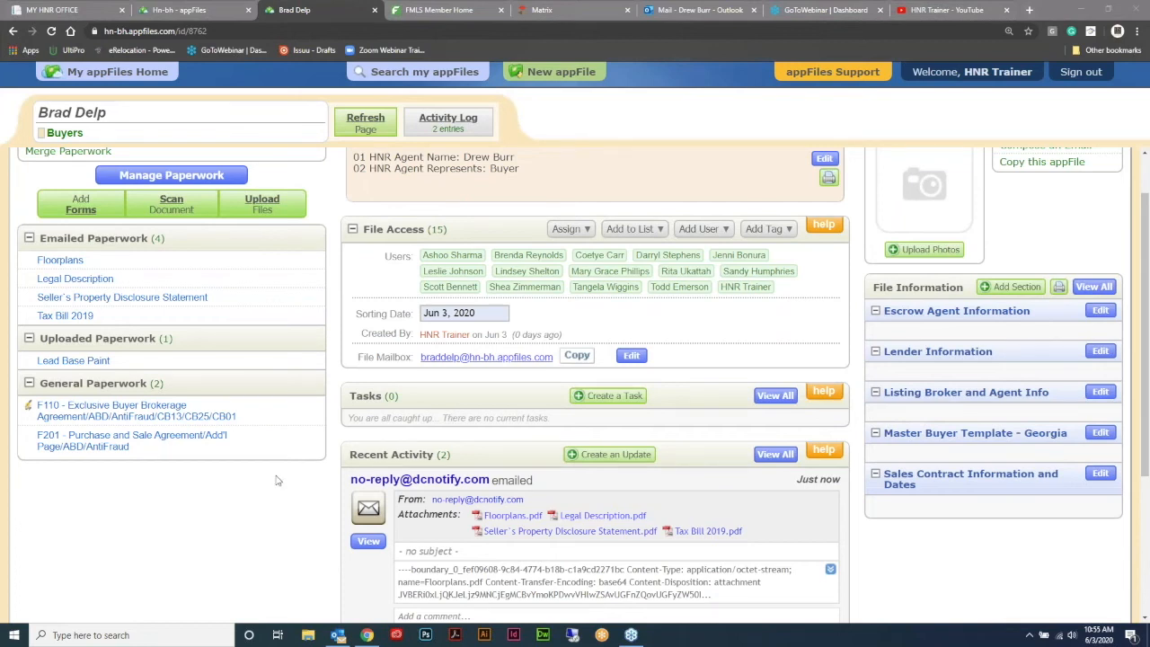
scroll(344, 323, "up", 1)
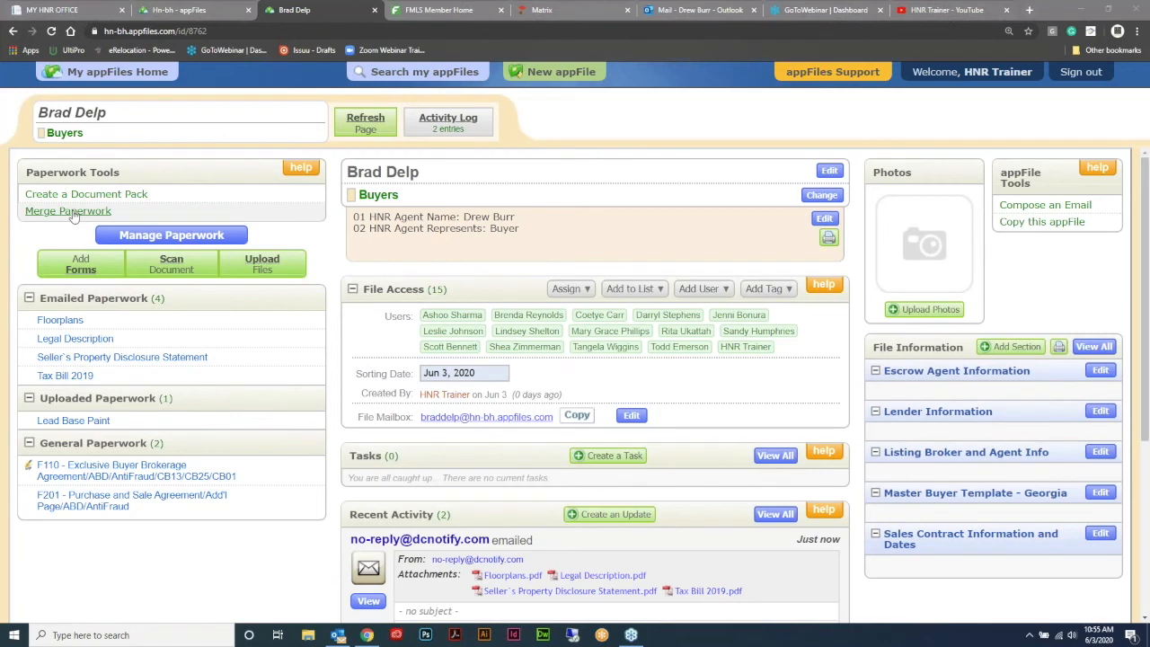
left_click(72, 212)
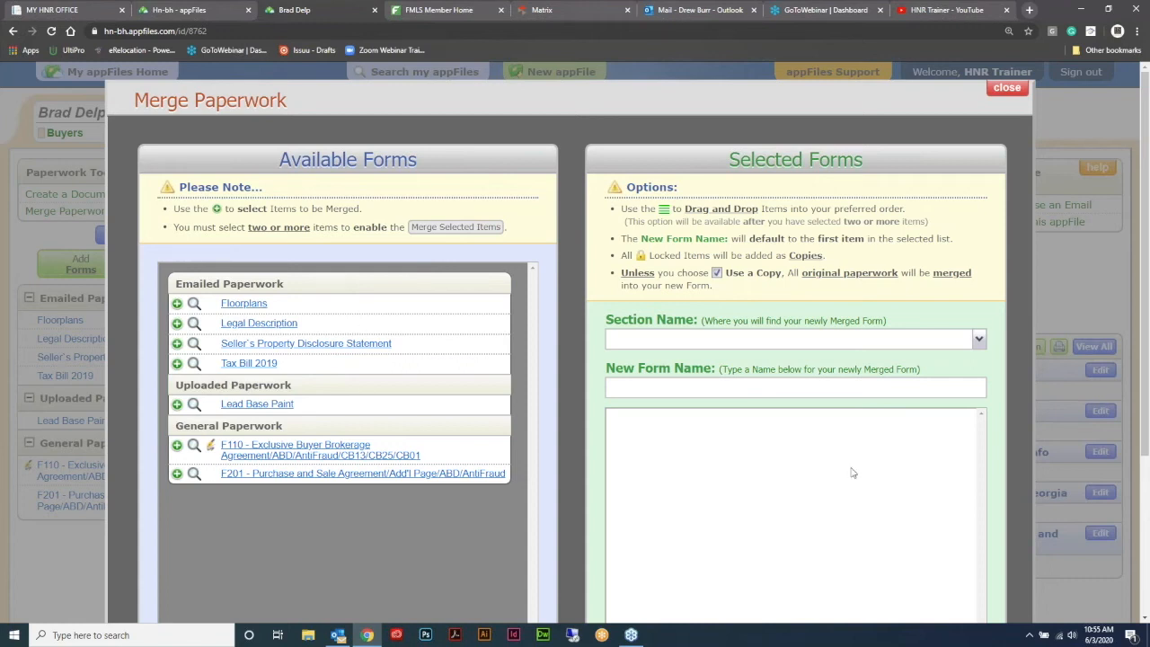
- Add F201, Legal Description and Lead Base Paint to the merge; move Seller's Disclosure below Tax Bill 2019
left_click(366, 476)
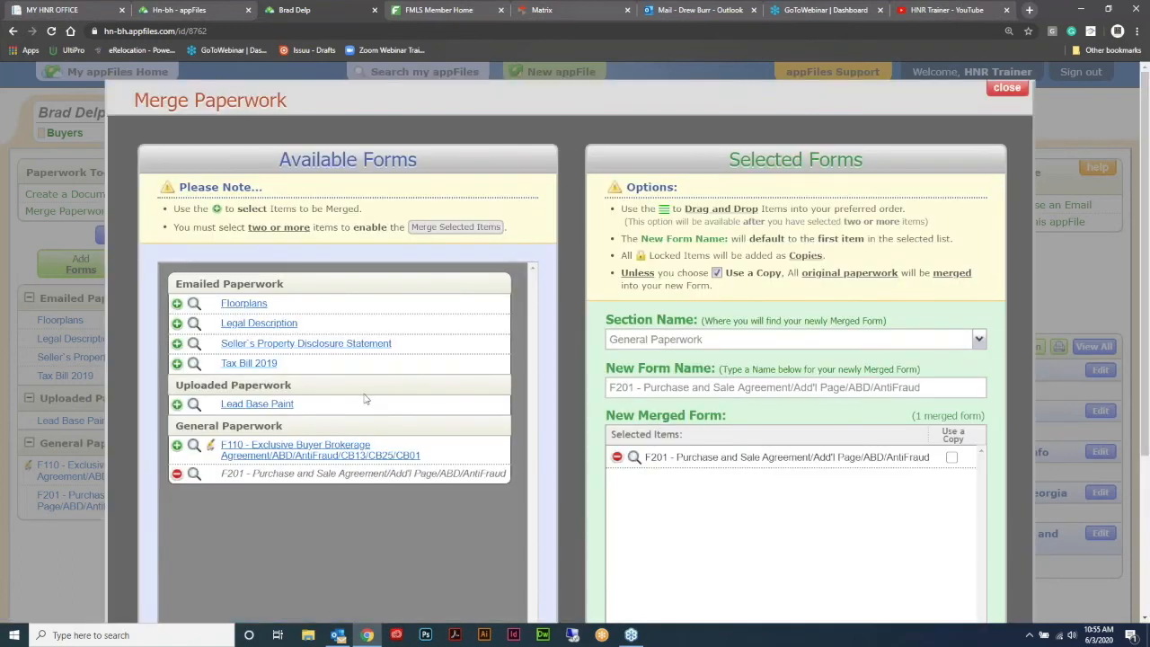
left_click(286, 329)
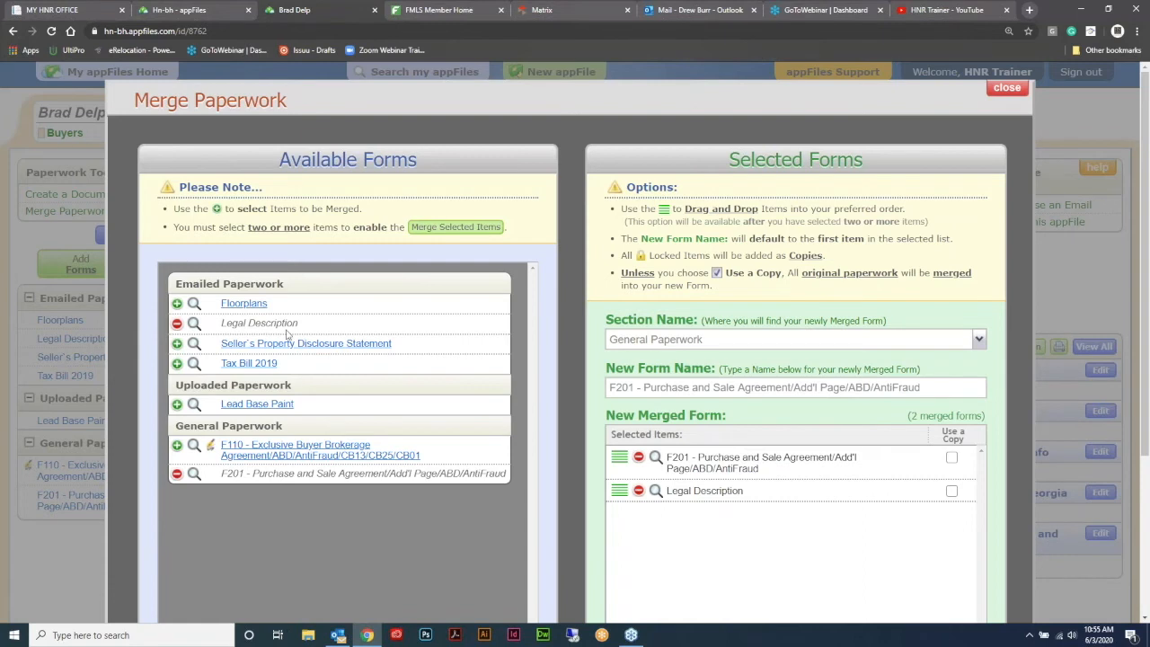
left_click(252, 406)
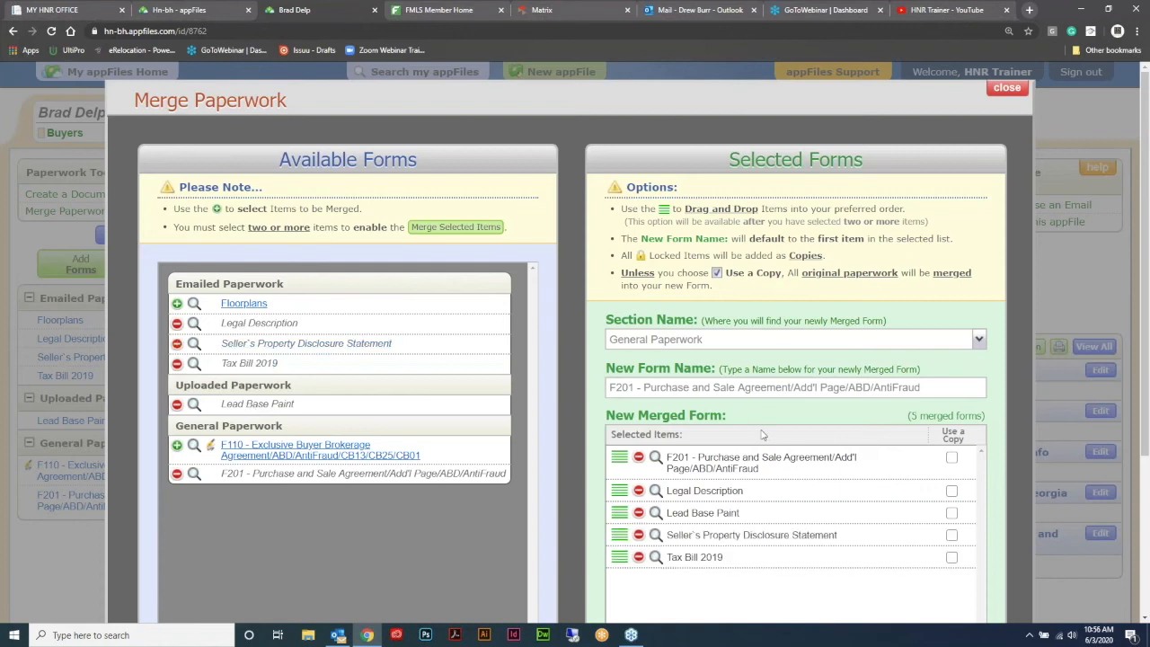
scroll(766, 434, "down", 1)
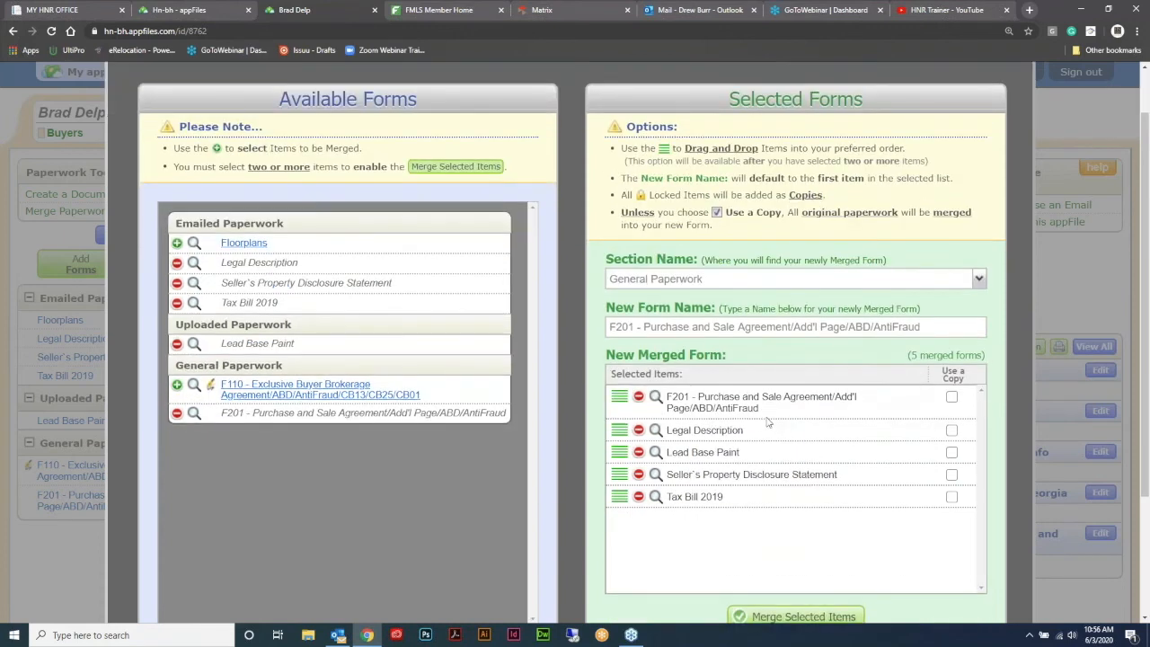
scroll(772, 414, "down", 1)
left_click_drag(620, 415, 625, 440)
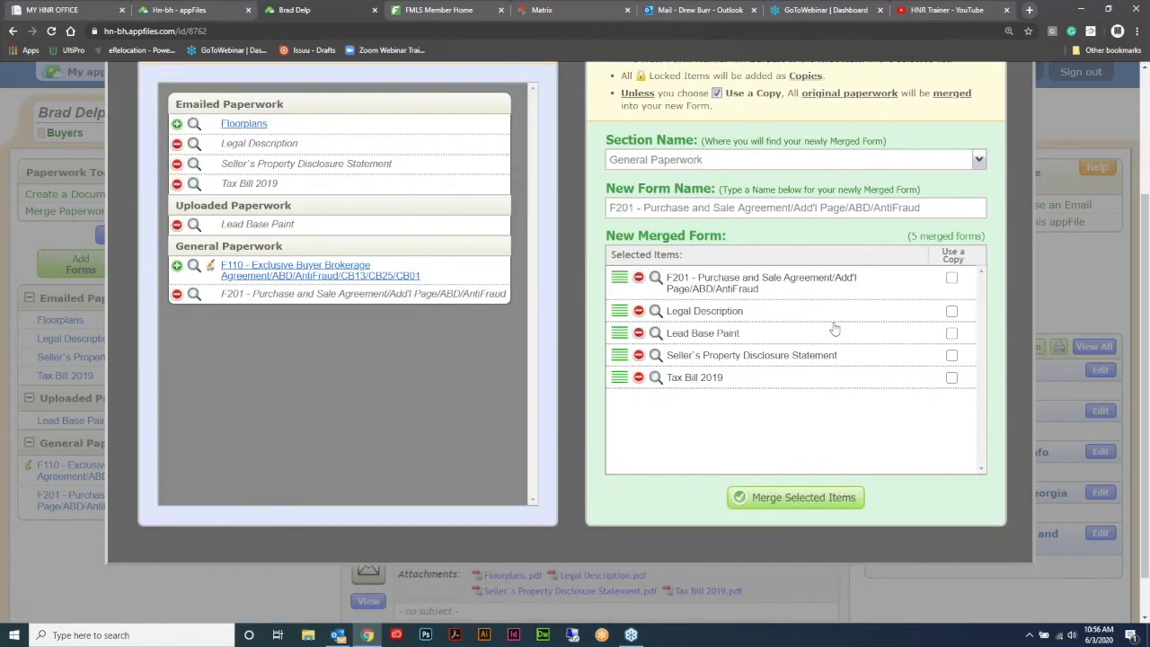
scroll(842, 326, "up", 1)
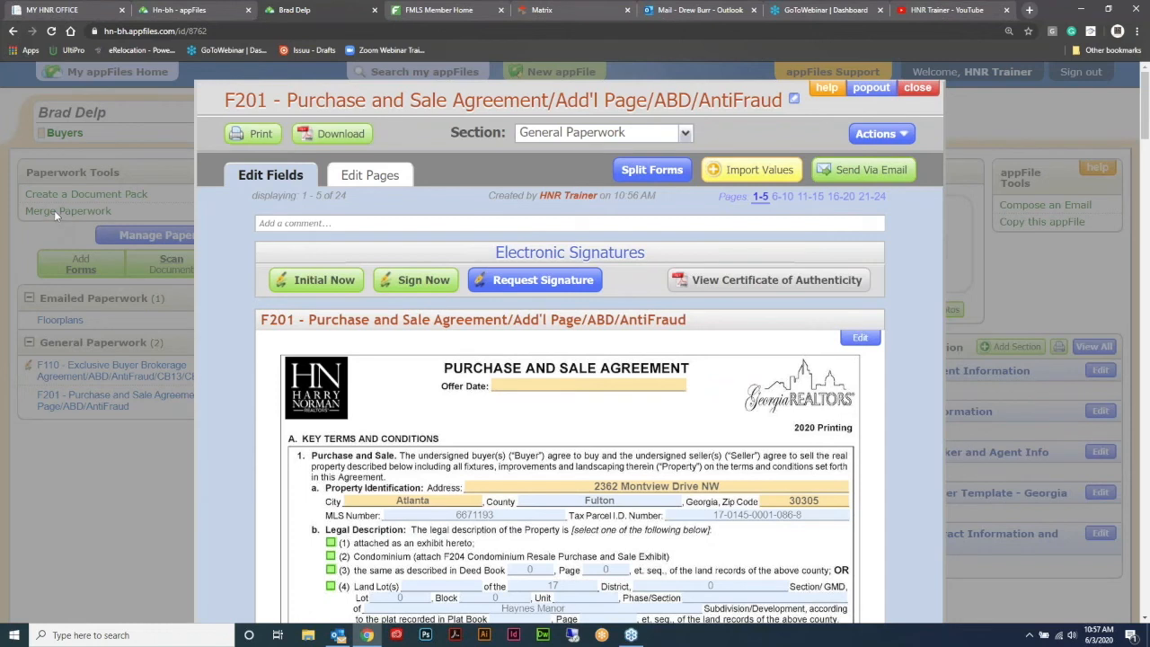
left_click(918, 88)
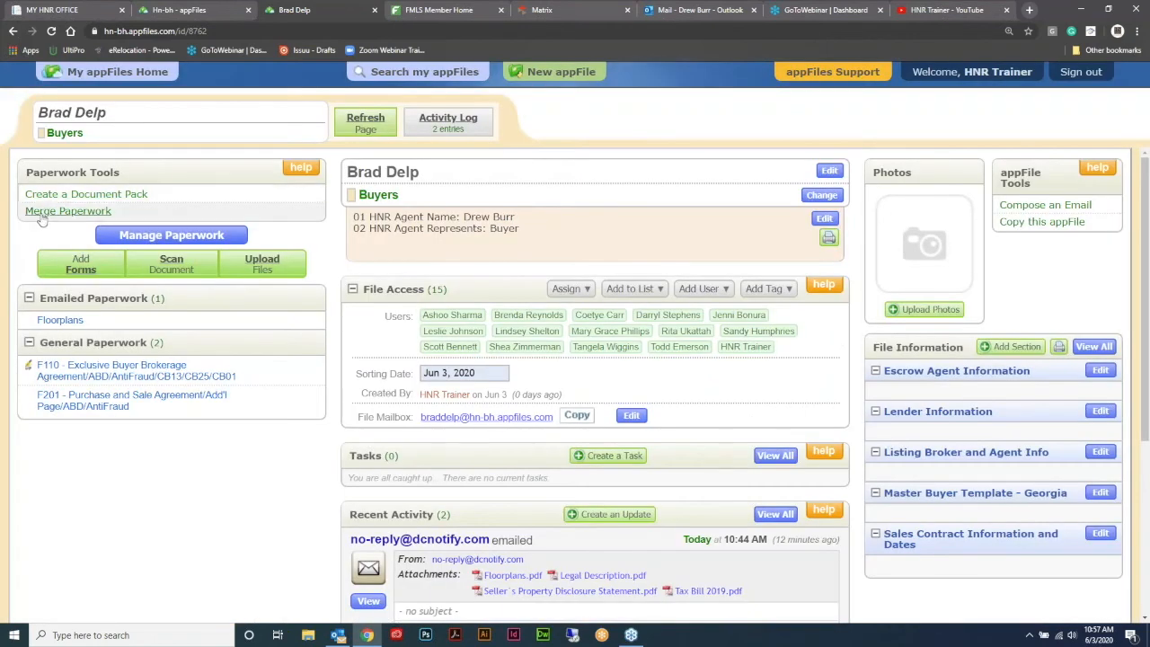
left_click(54, 212)
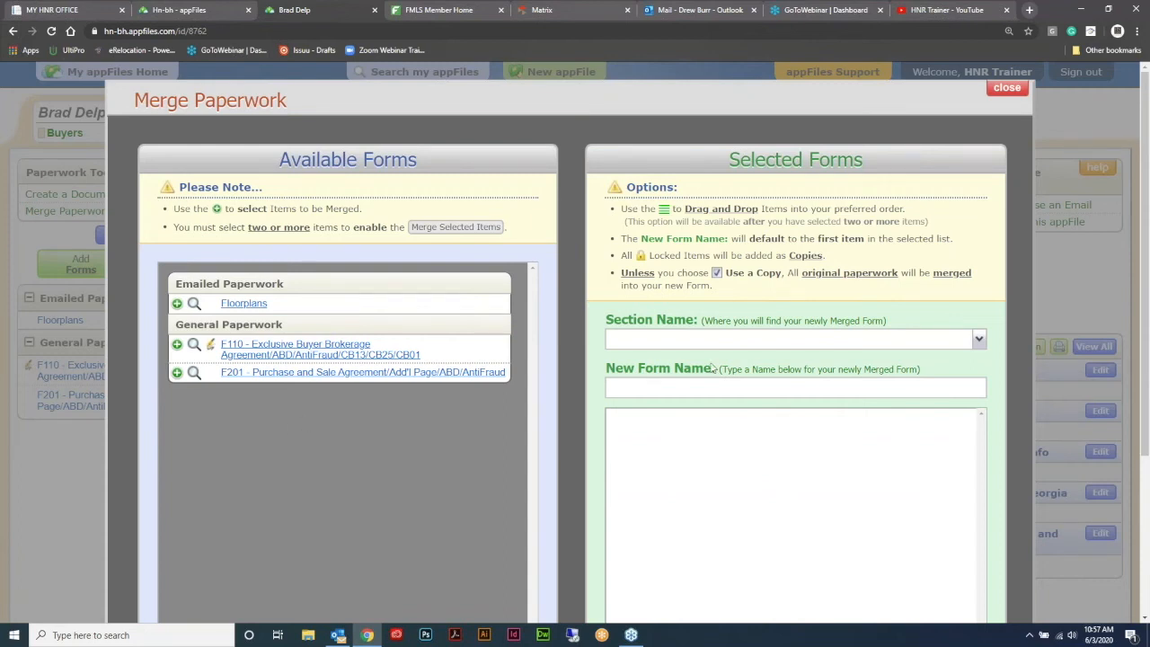
scroll(744, 360, "down", 2)
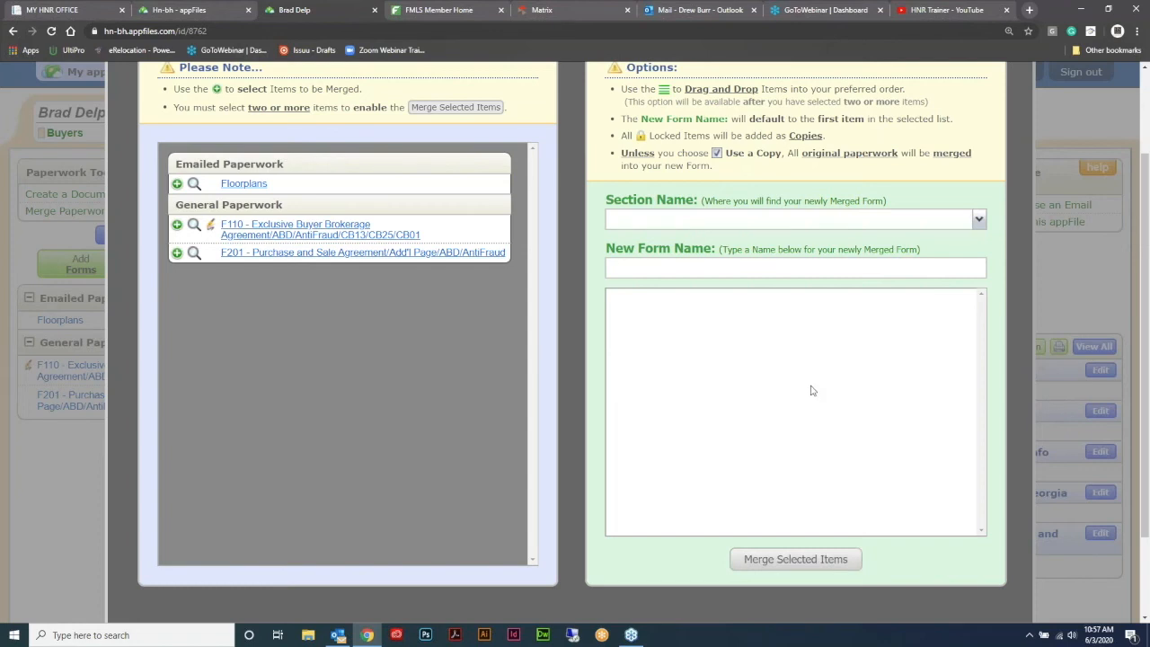
scroll(811, 390, "up", 2)
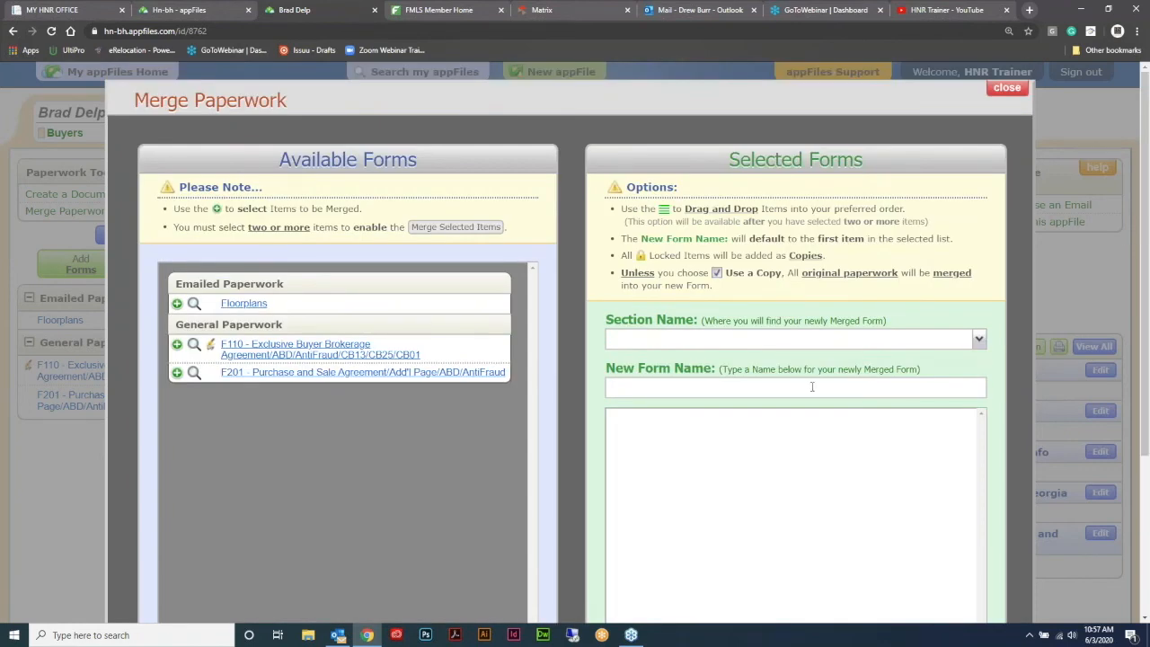
left_click(1006, 87)
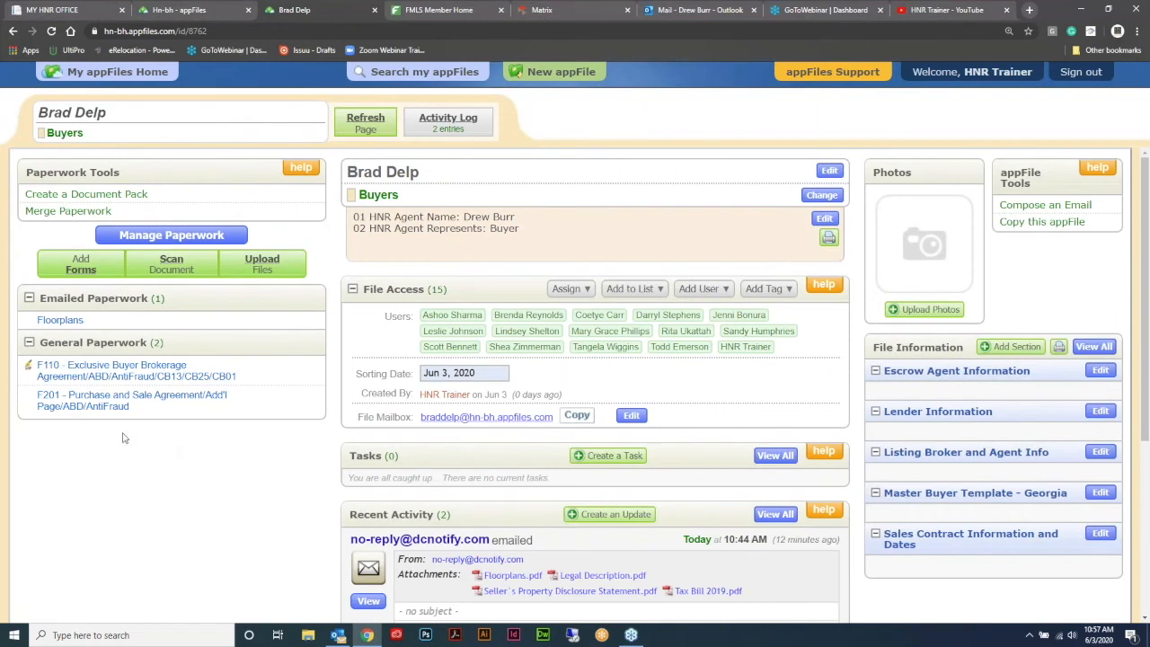
left_click(109, 400)
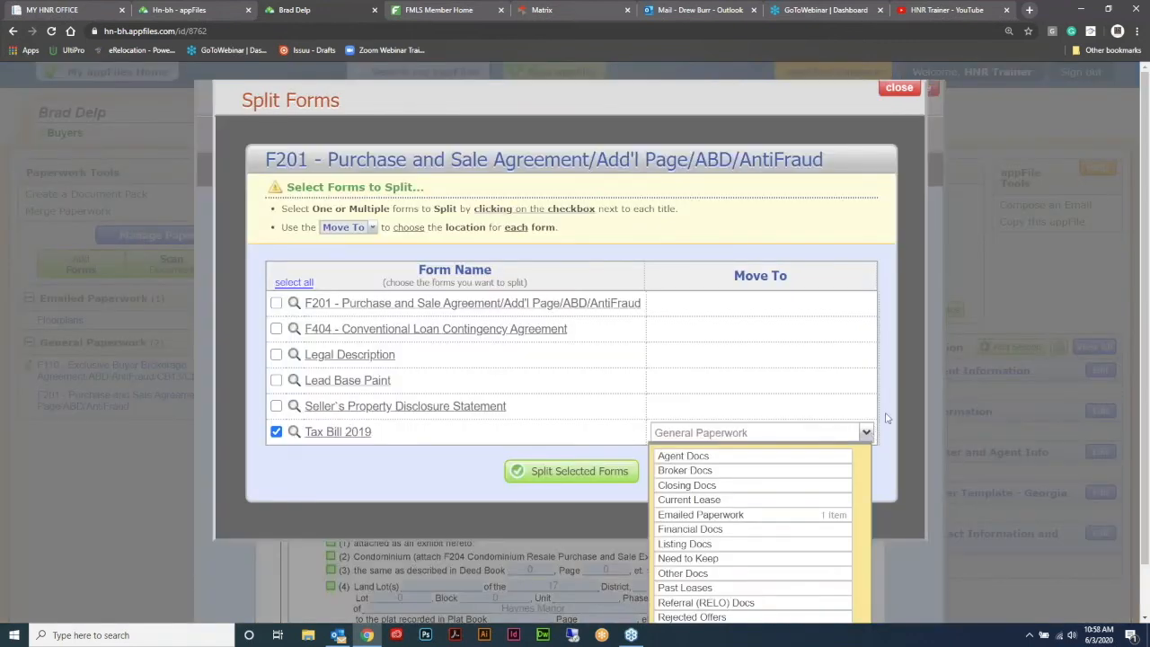
- Split F201, F404, Legal Description, Lead Base Paint, Seller's Disclosure and Tax Bill into General Paperwork
left_click(874, 431)
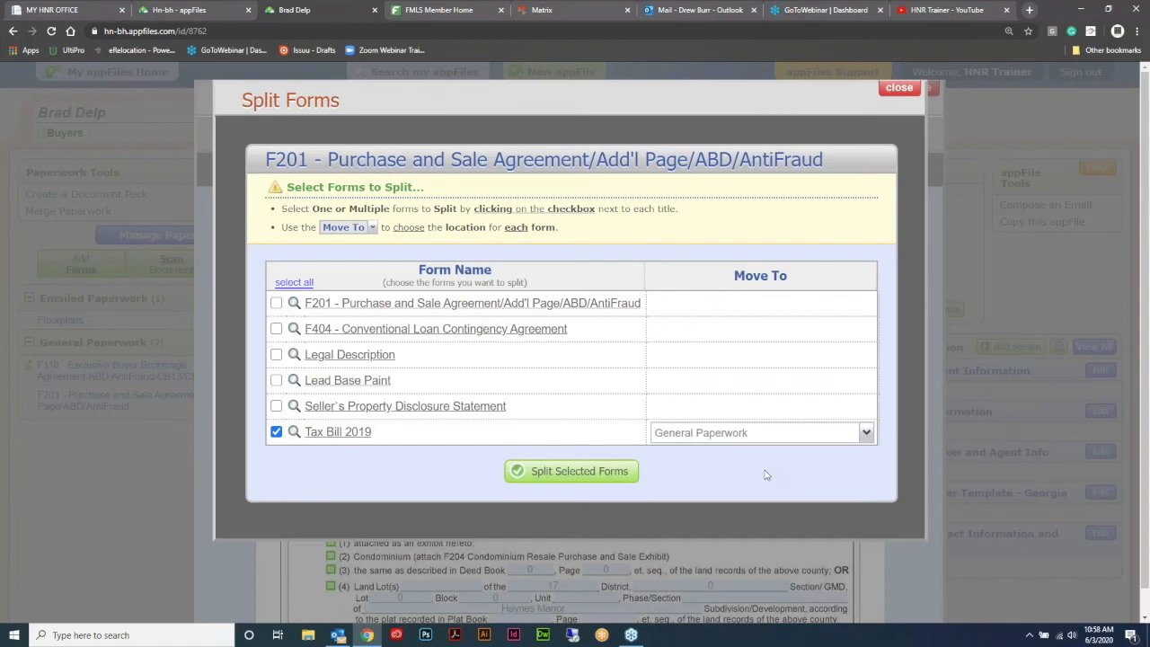
left_click(276, 406)
left_click(276, 380)
left_click(276, 354)
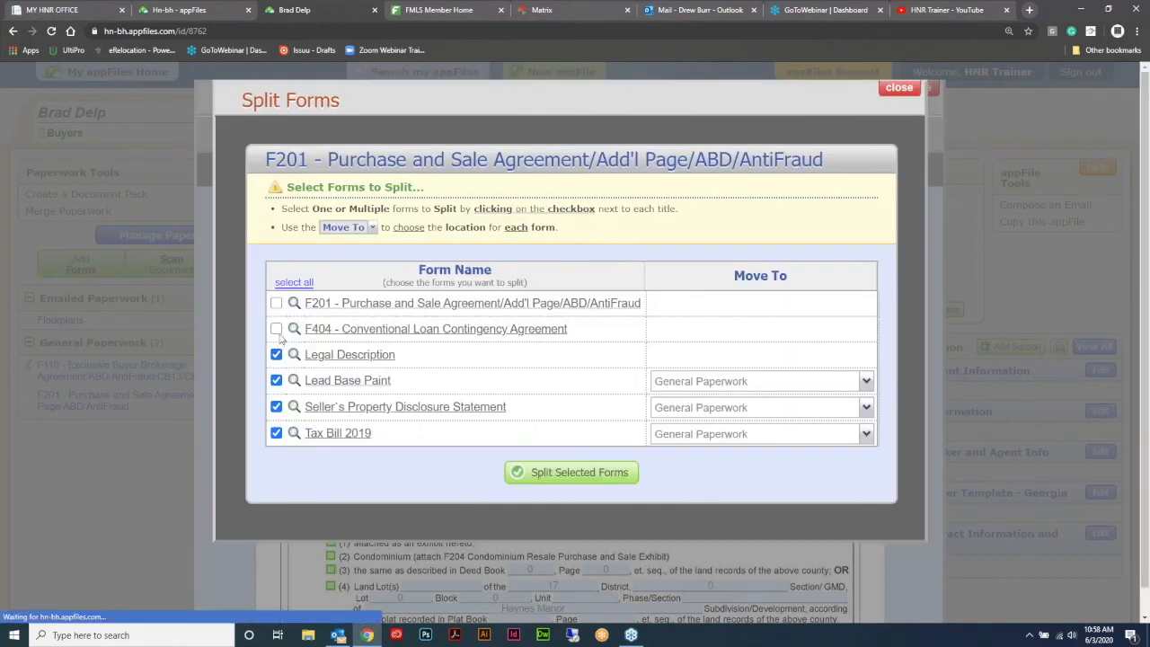
left_click(276, 329)
left_click(276, 303)
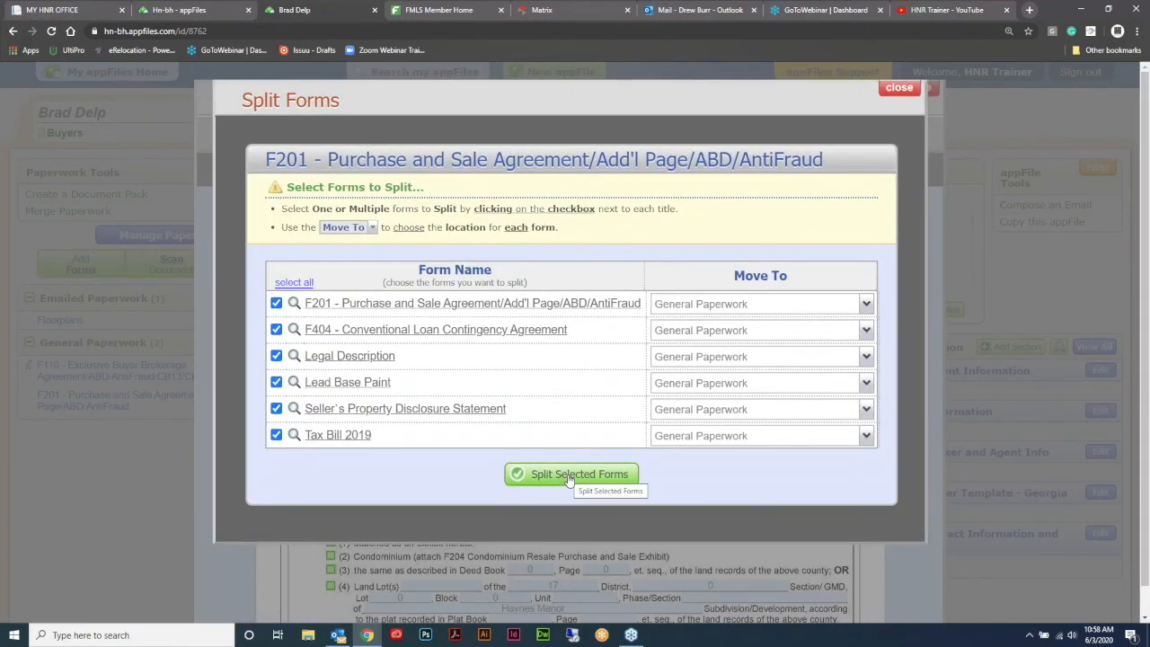
left_click(568, 479)
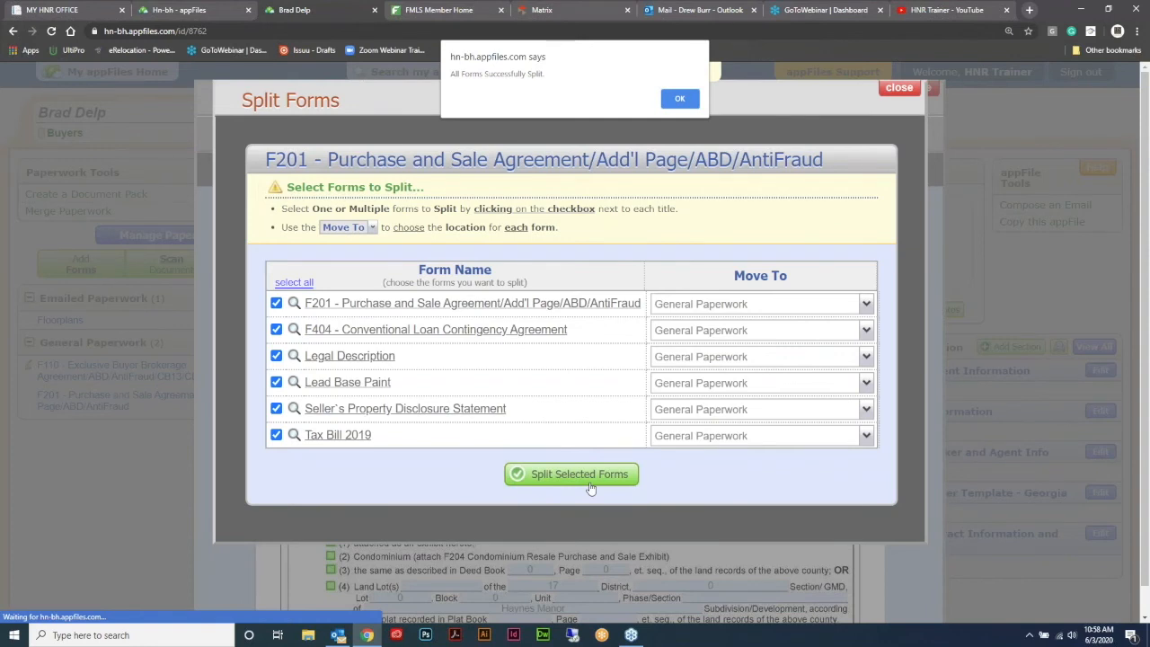
key("Return")
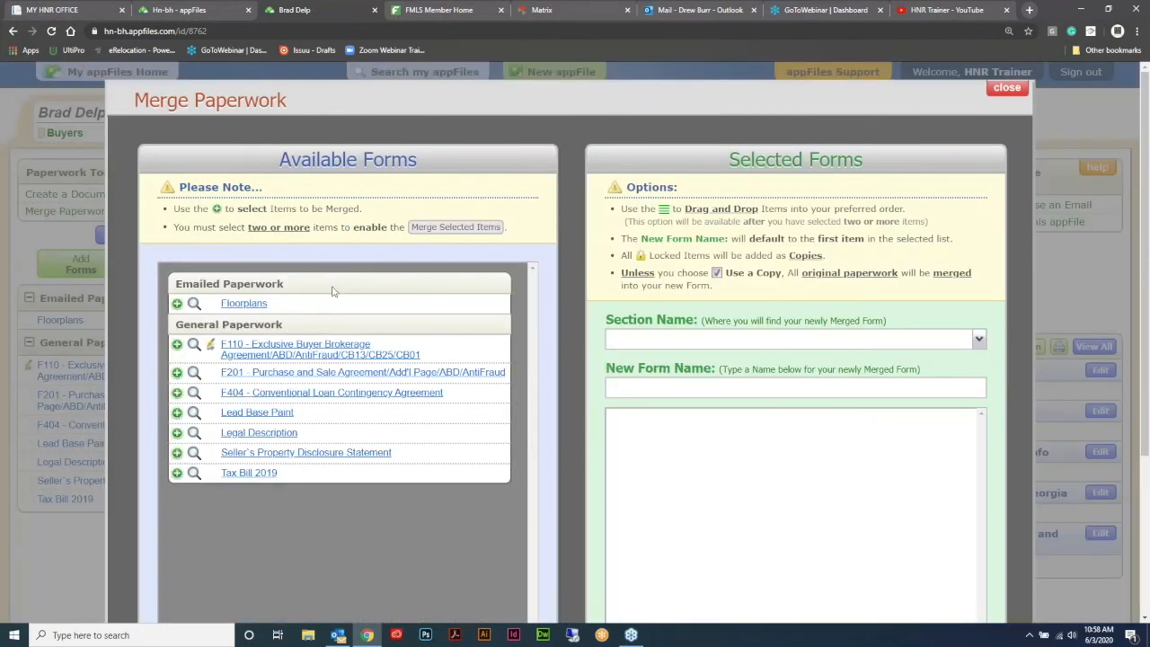
left_click(278, 416)
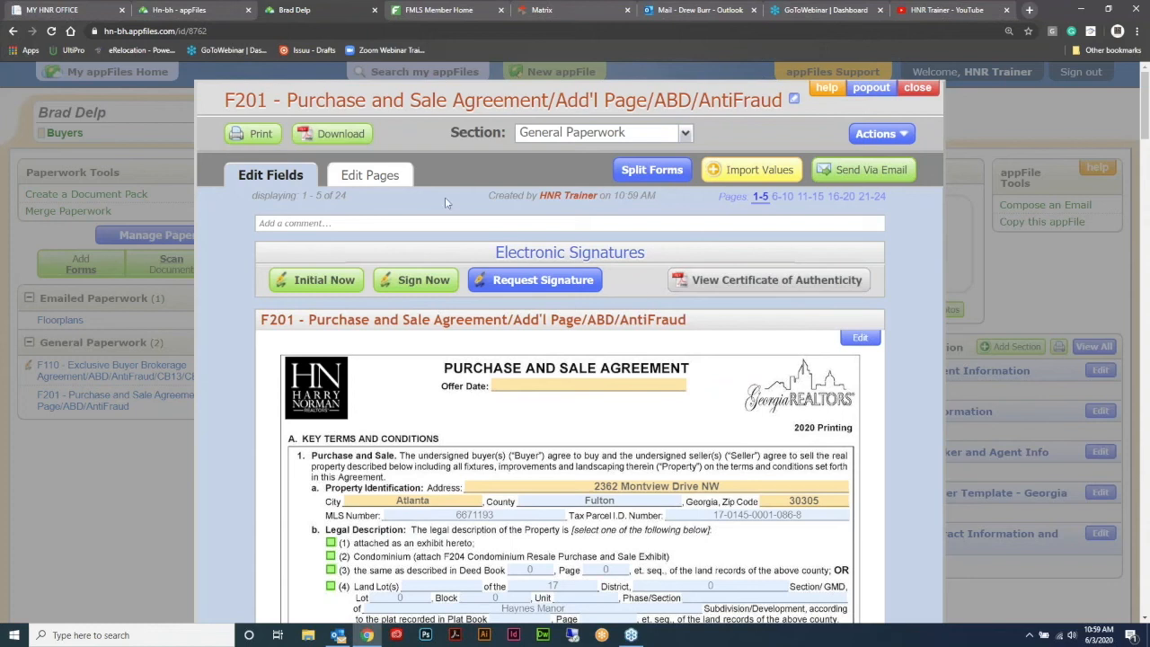
- Show the re-merged F201 packet's 24 pages as individual thumbnails
left_click(391, 178)
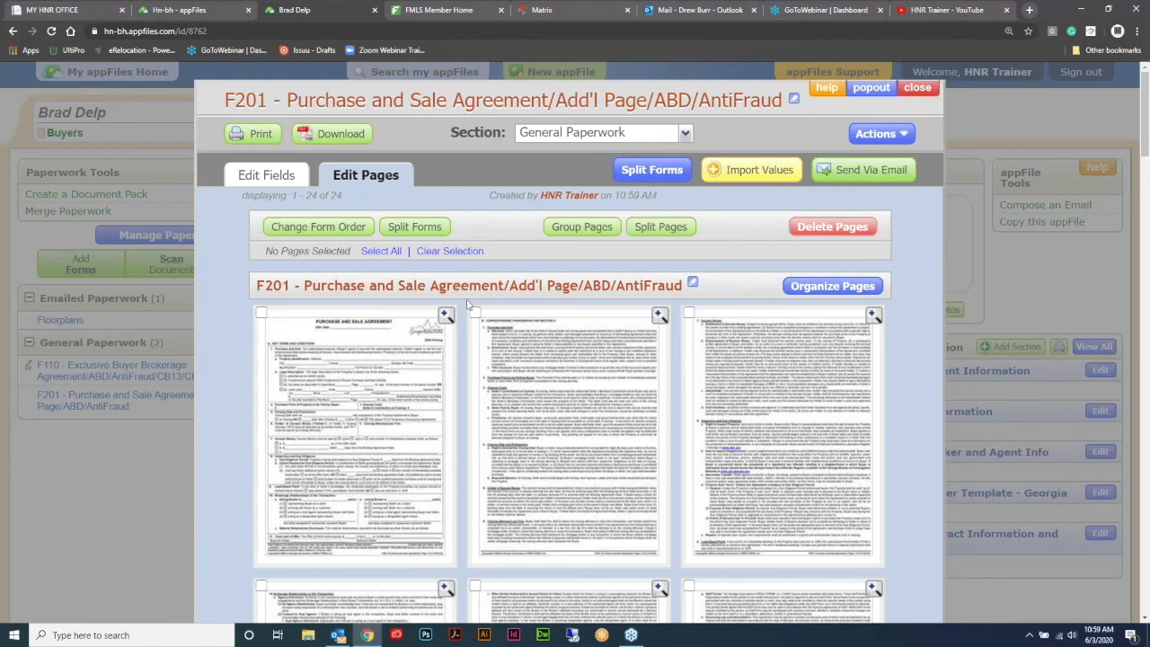
- Reorder the packet so F404 comes second after F201, and reposition Tax Bill 2019
scroll(647, 326, "down", 3)
scroll(646, 326, "down", 15)
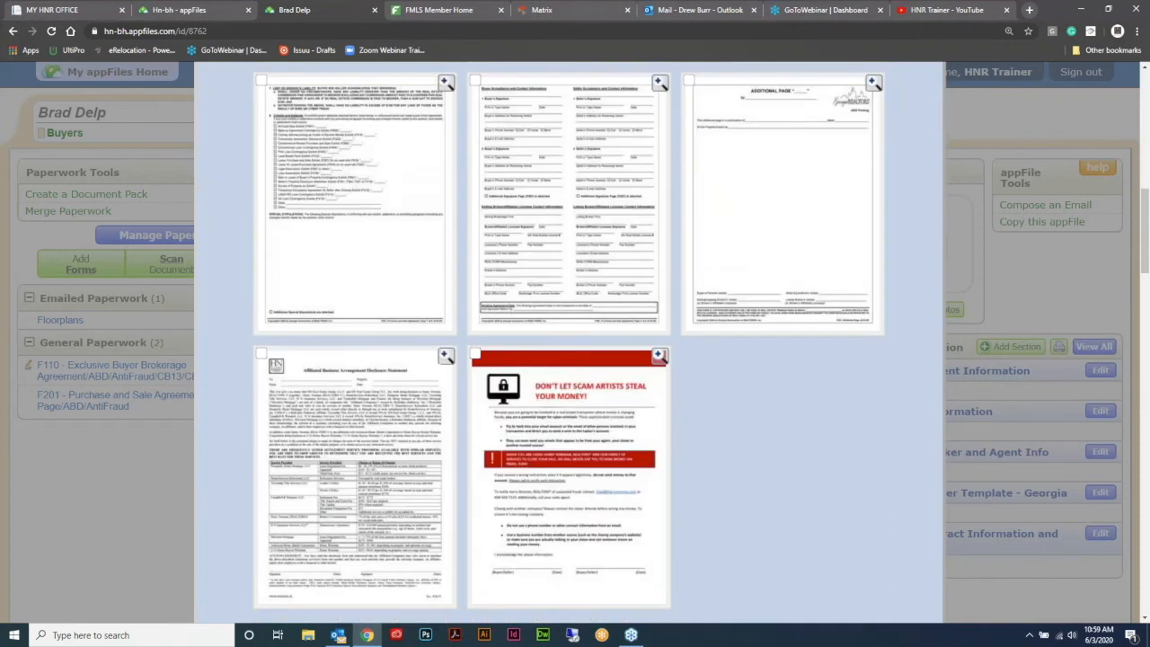
scroll(369, 260, "up", 15)
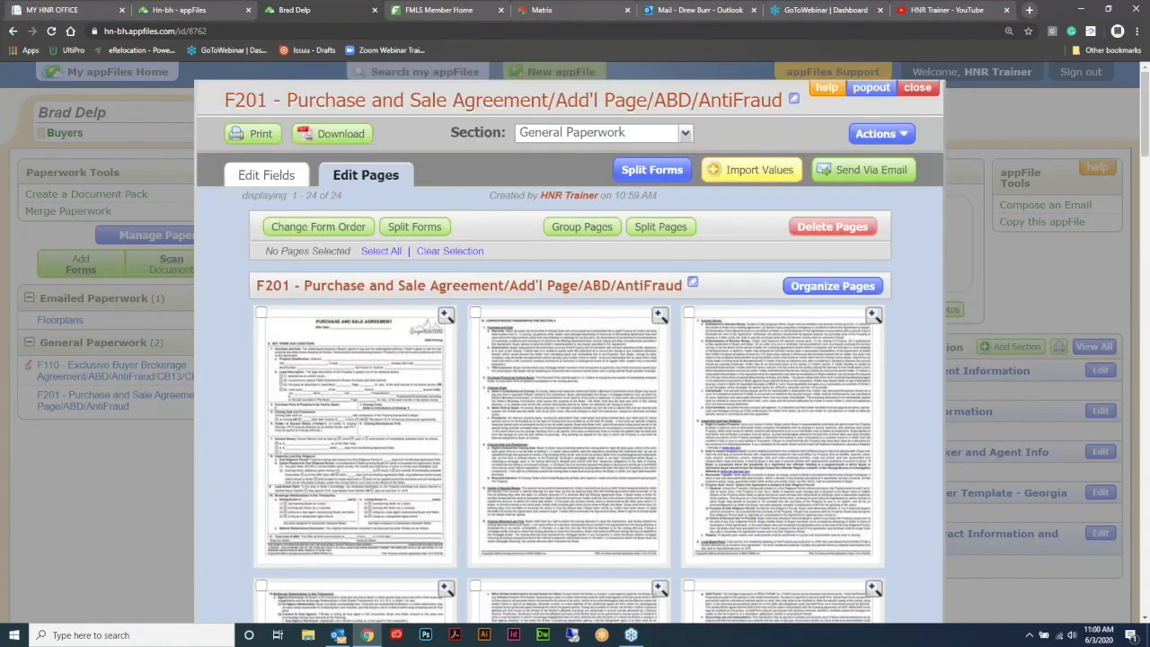
left_click(319, 227)
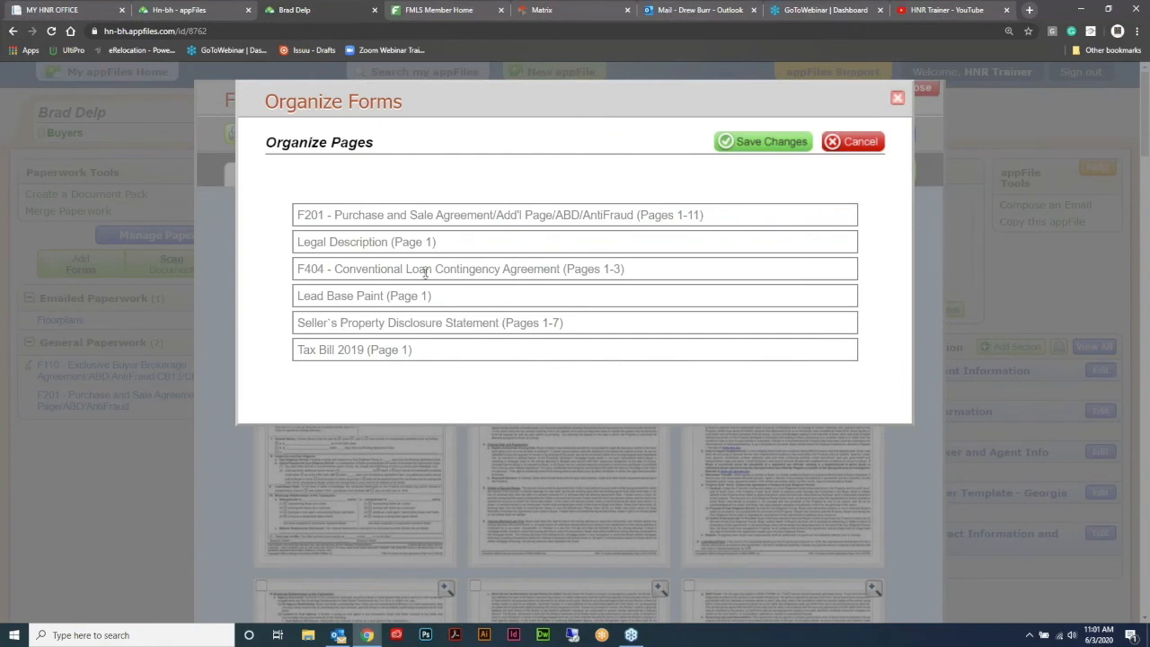
left_click_drag(426, 274, 424, 238)
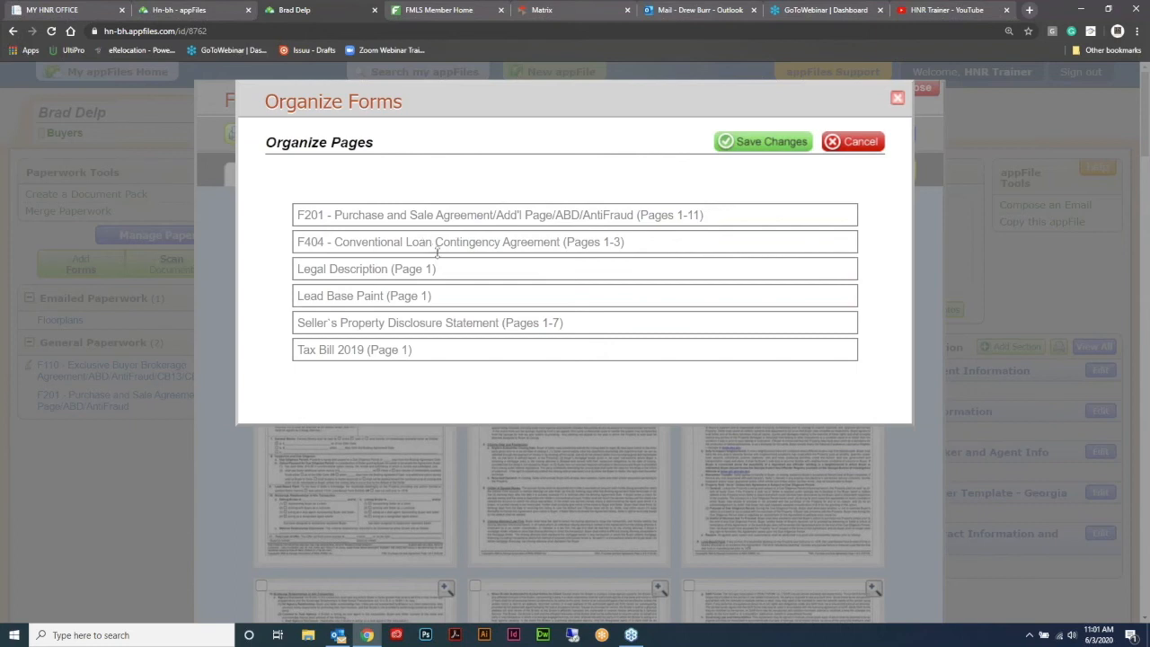
mouse_move(401, 345)
left_mouse_down()
mouse_move(413, 321)
mouse_move(405, 380)
mouse_move(405, 349)
left_mouse_up()
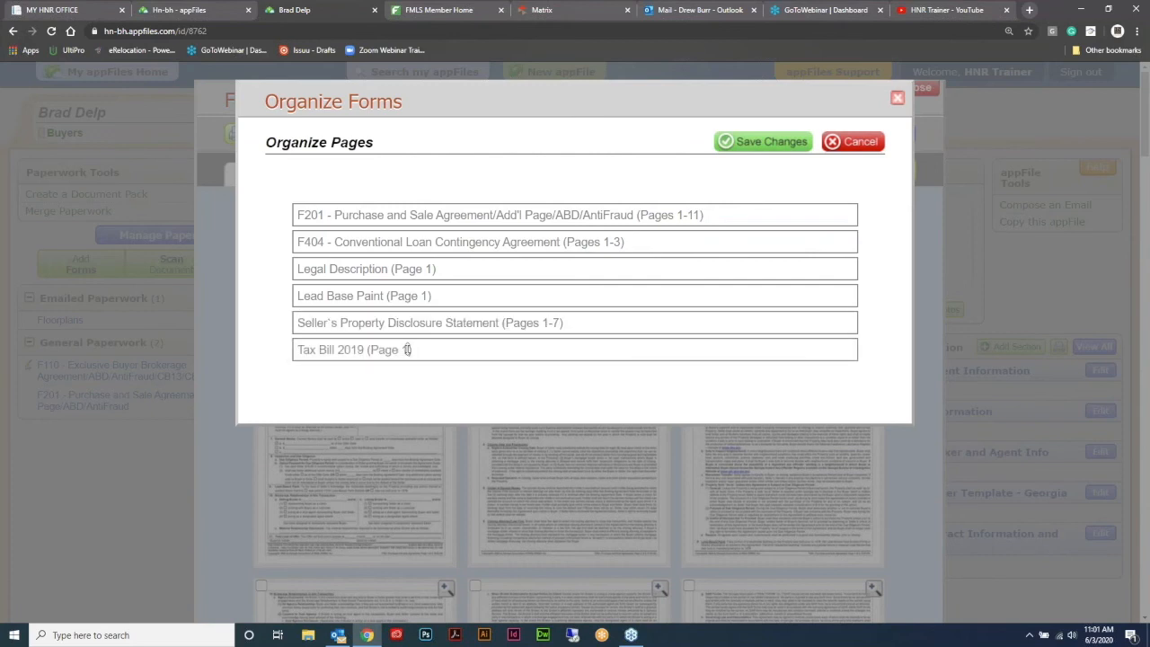
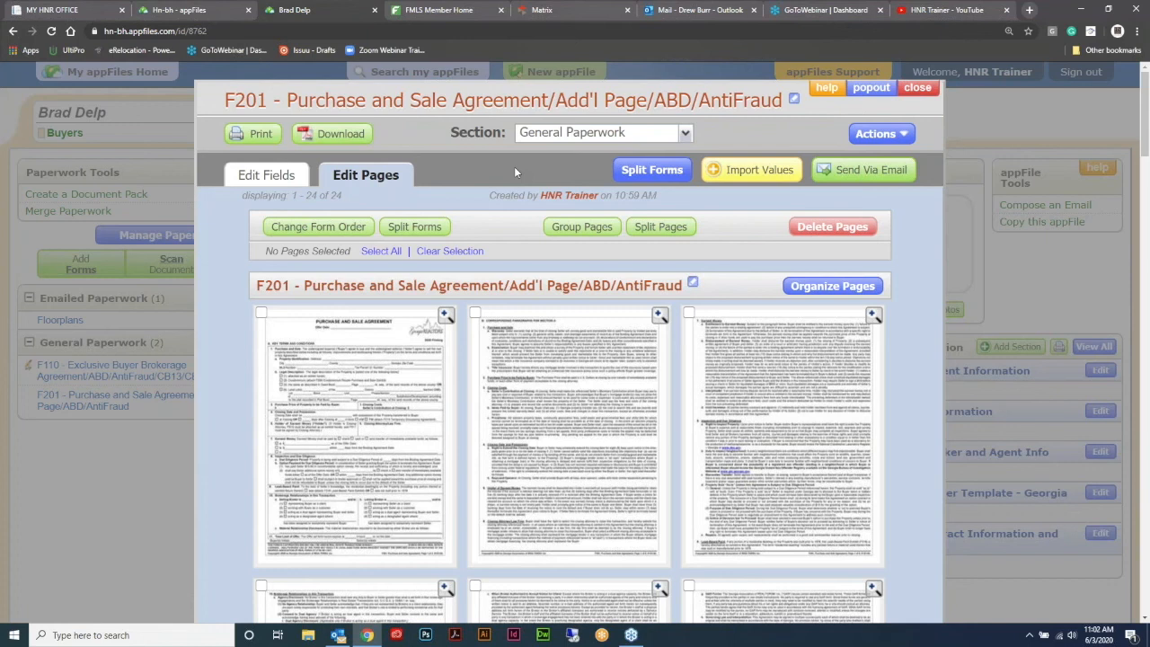
- Show the F201 agreement's editable fields and reveal the Send Via Email choices
left_click(279, 173)
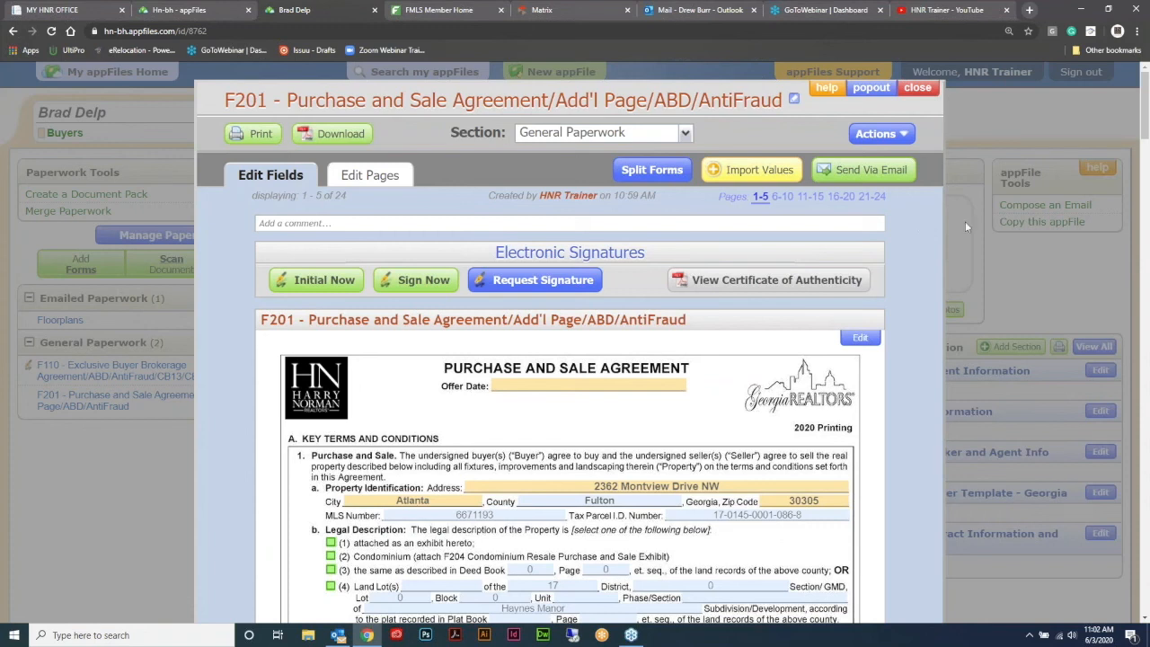
left_click(869, 173)
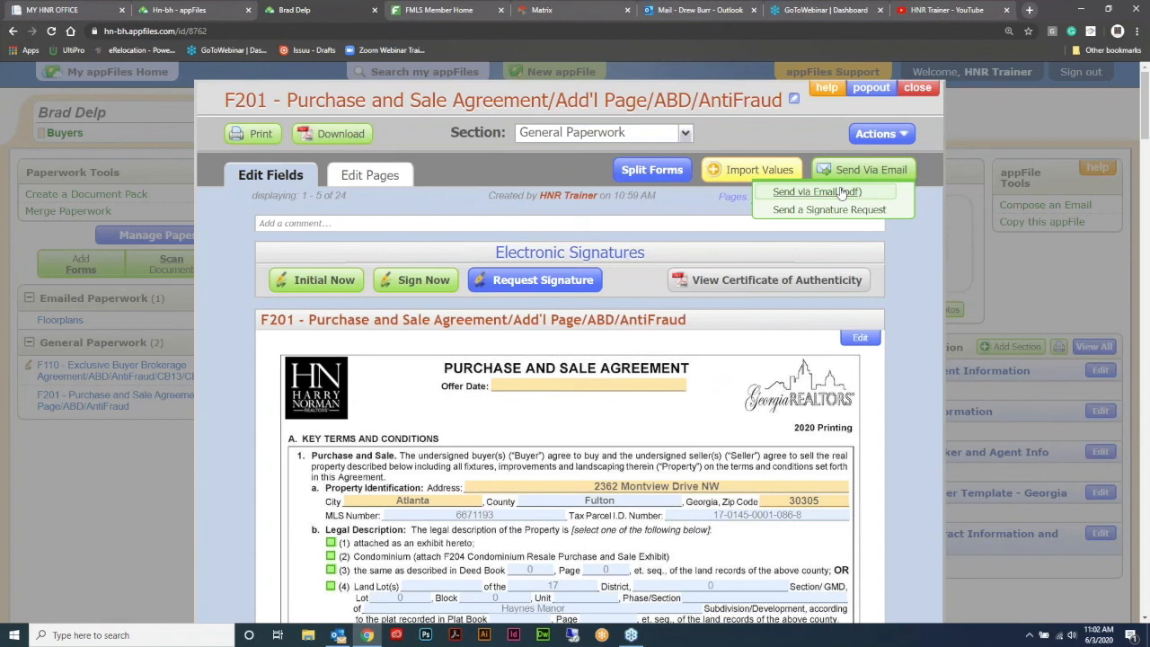
- Email F201 as a PDF to the recipient with 'Please review this document before I send for signature'
left_click(841, 192)
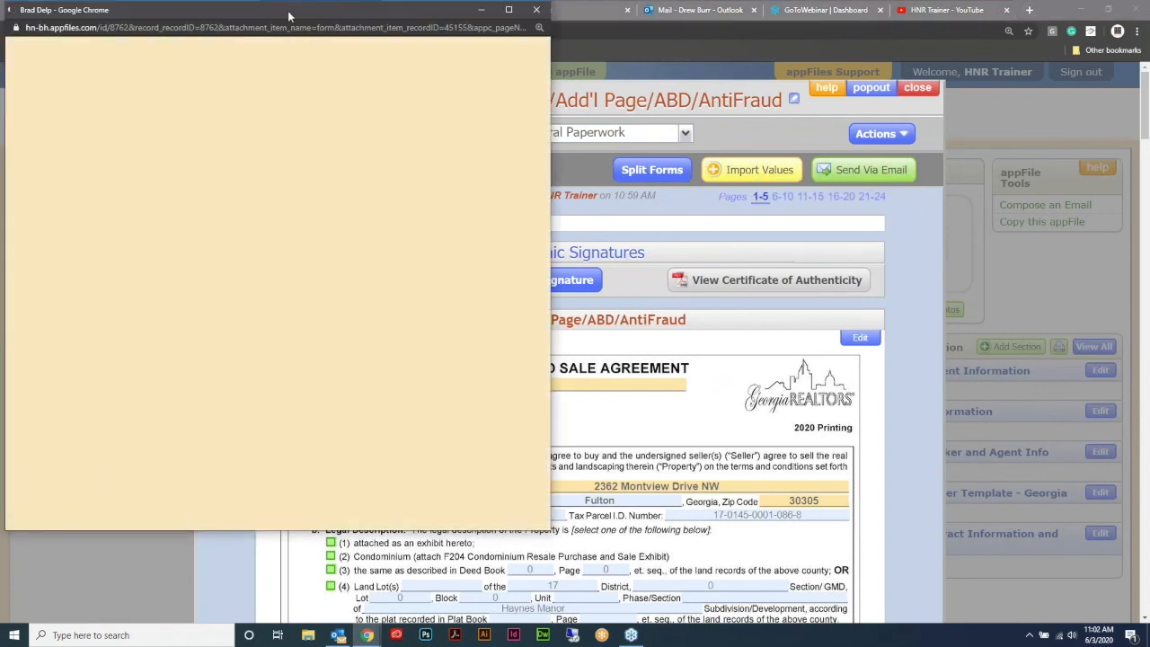
left_click_drag(289, 16, 570, 66)
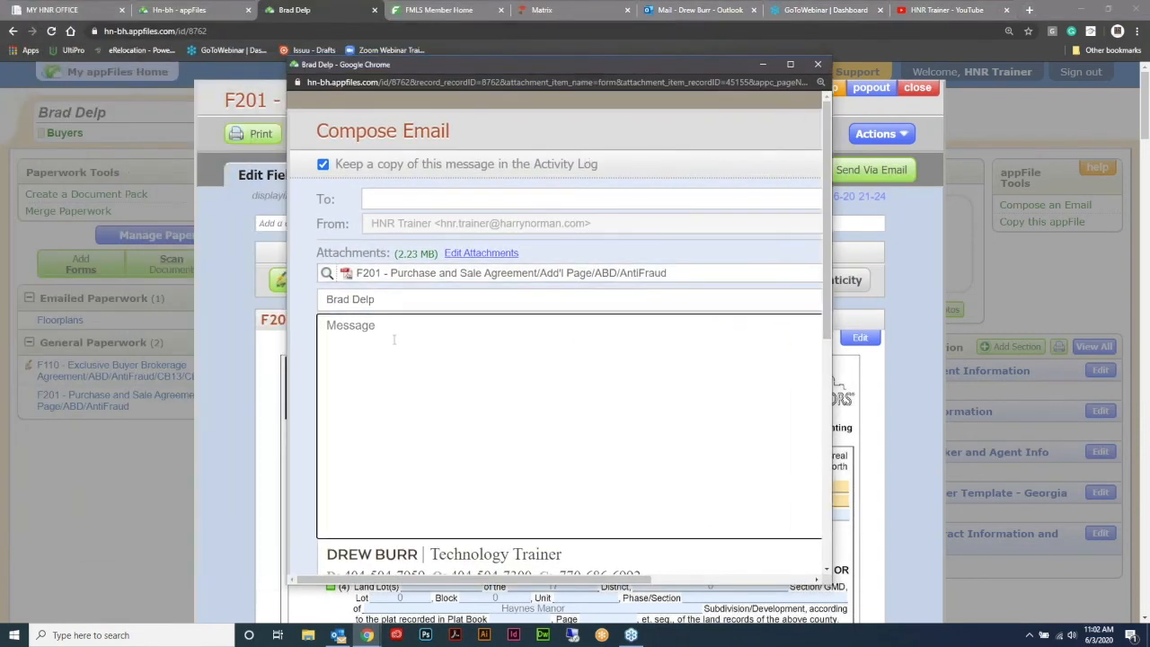
type("Please review this document before I send for sign")
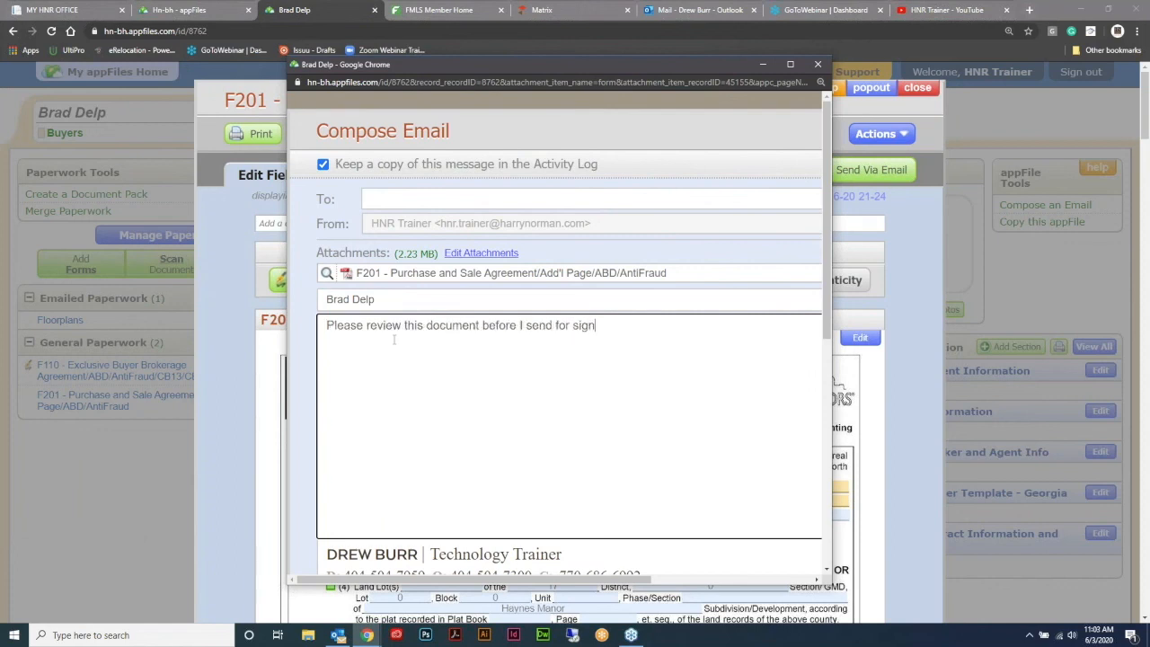
type("ature.")
left_click(406, 203)
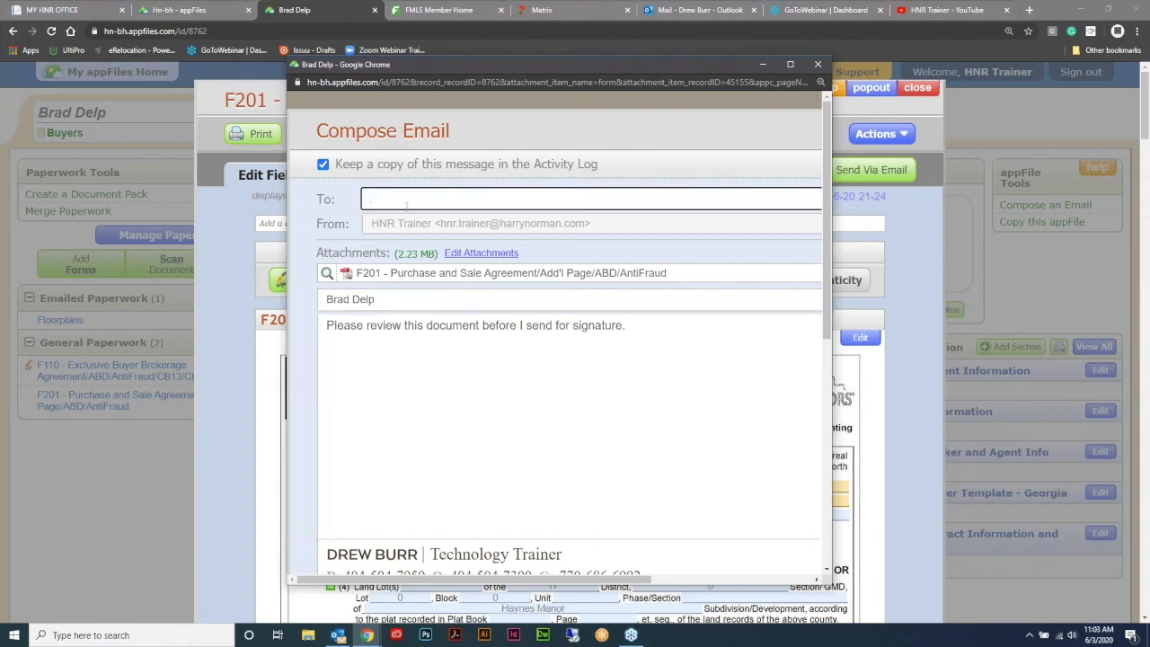
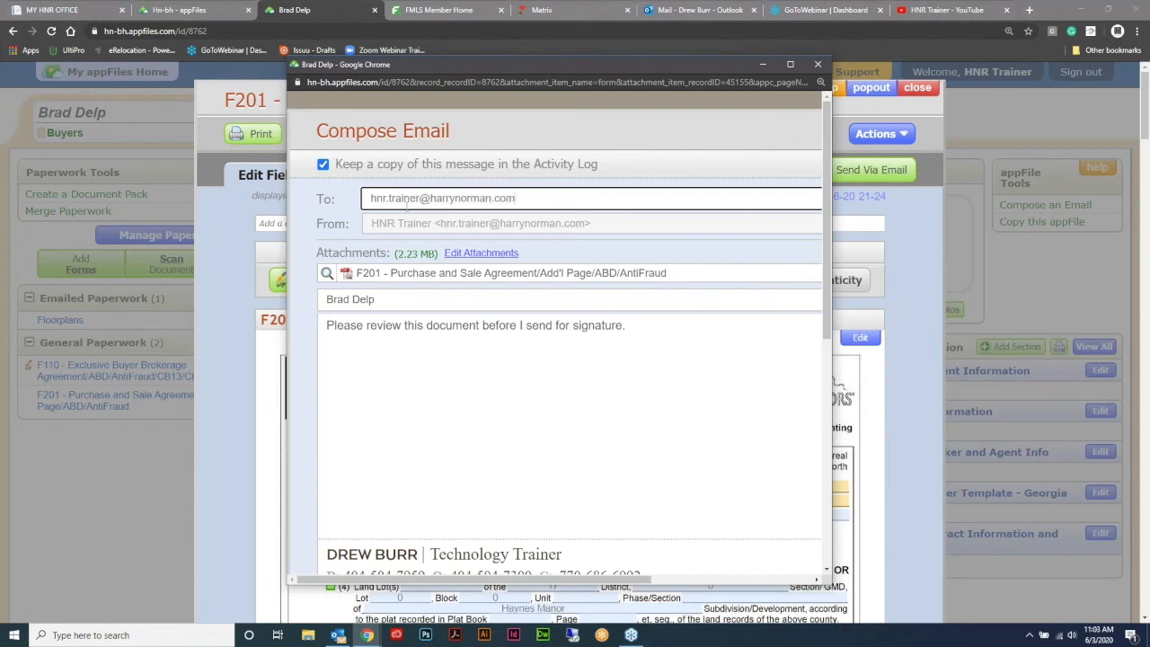
scroll(514, 356, "down", 5)
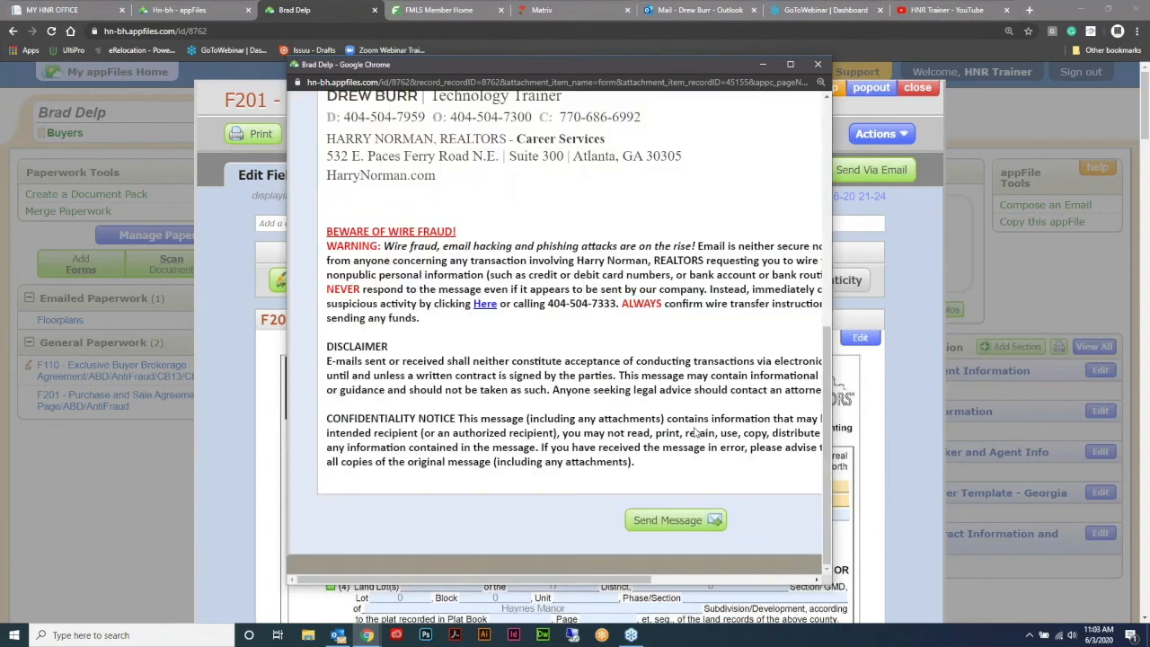
left_click(672, 521)
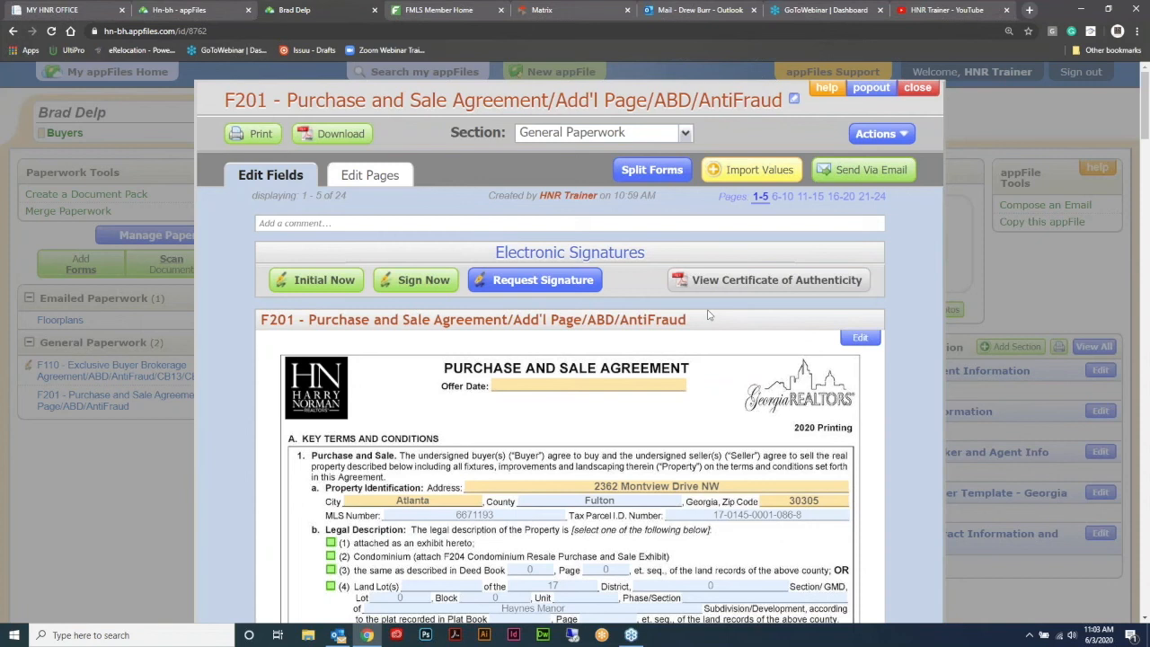
- Close the F201 form and open the F110 Exclusive Buyer Brokerage Agreement
left_click(917, 88)
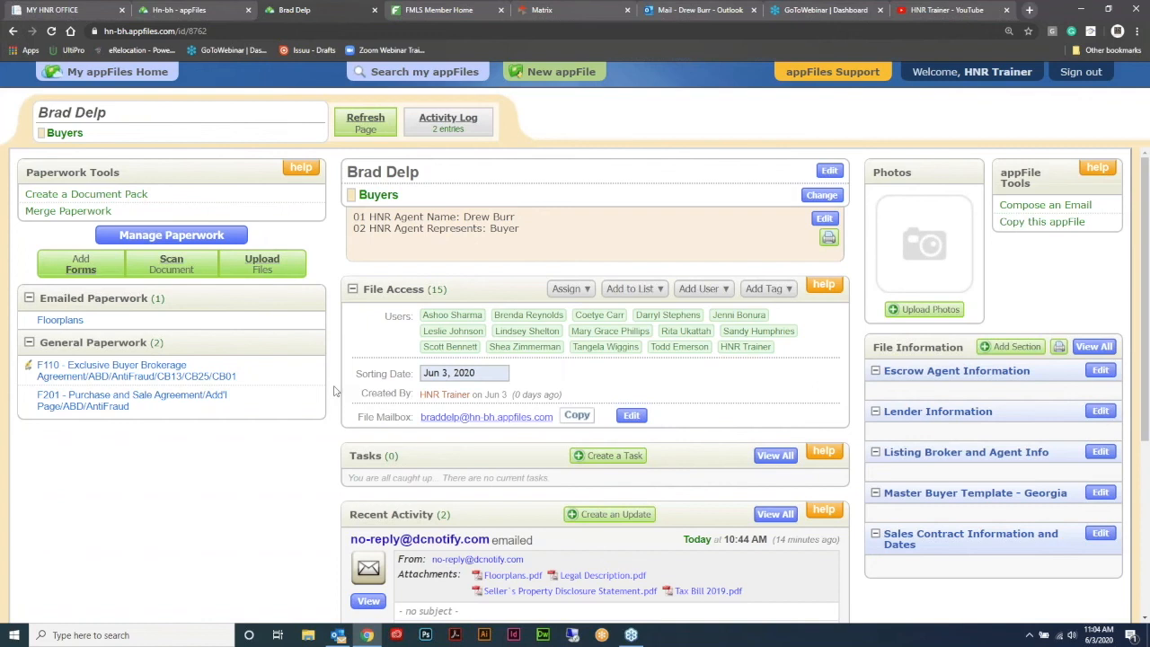
left_click(134, 375)
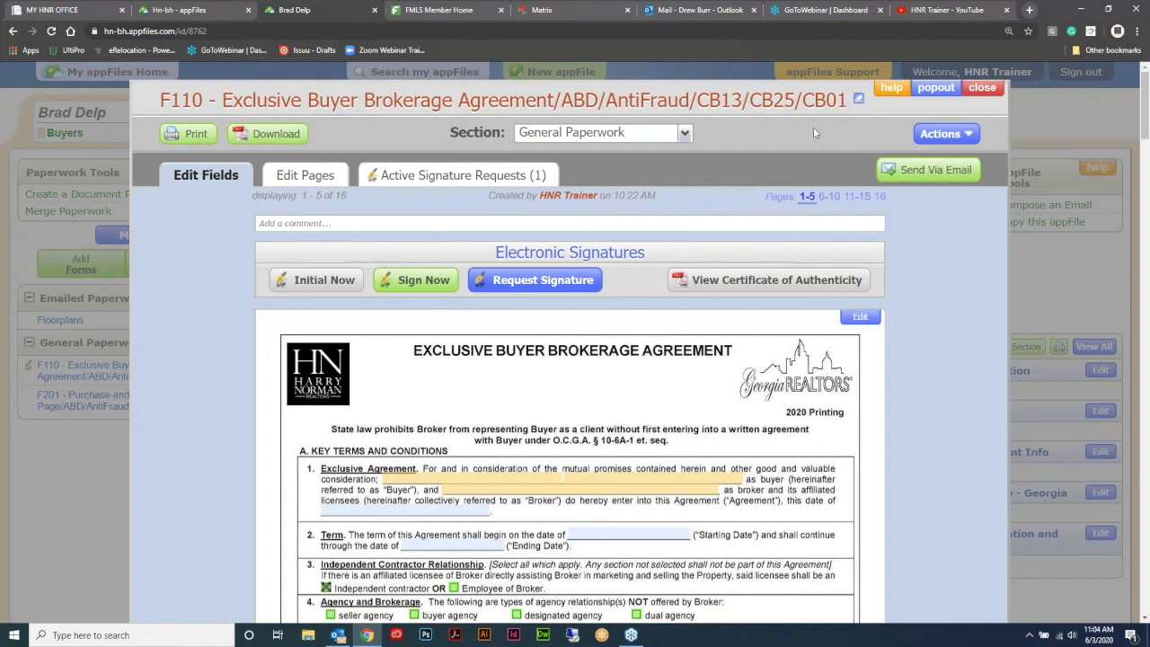
- Retitle the F110 form as the buyer's name plus 'Buyer Brokerage', then close it
left_click(859, 101)
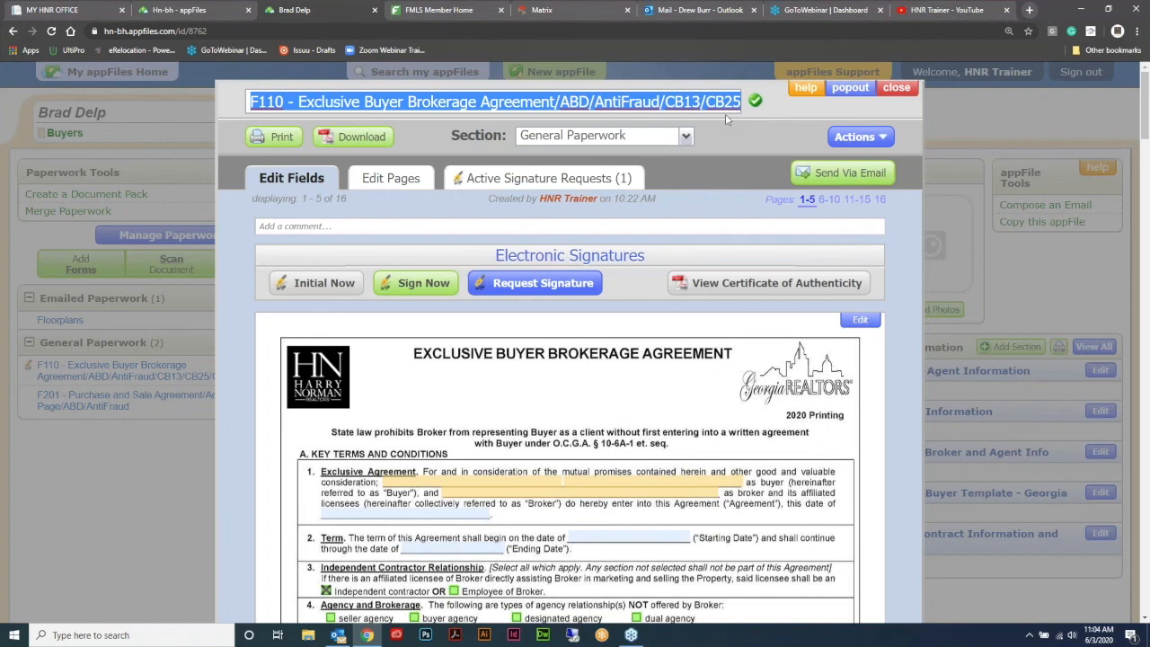
key("BackSpace")
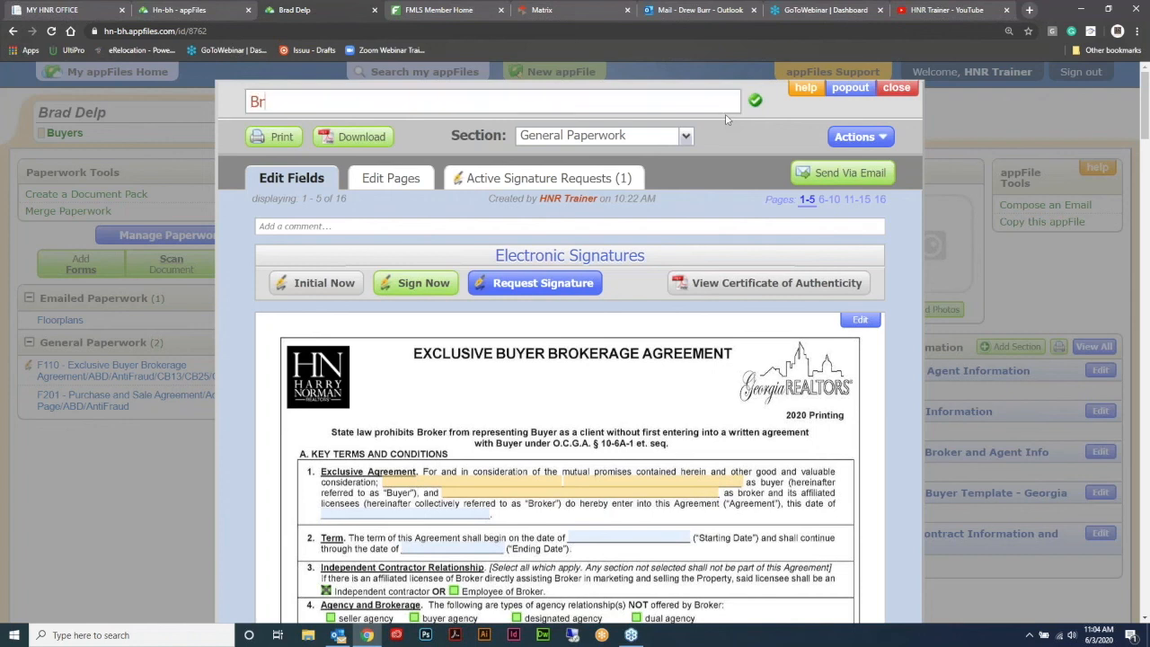
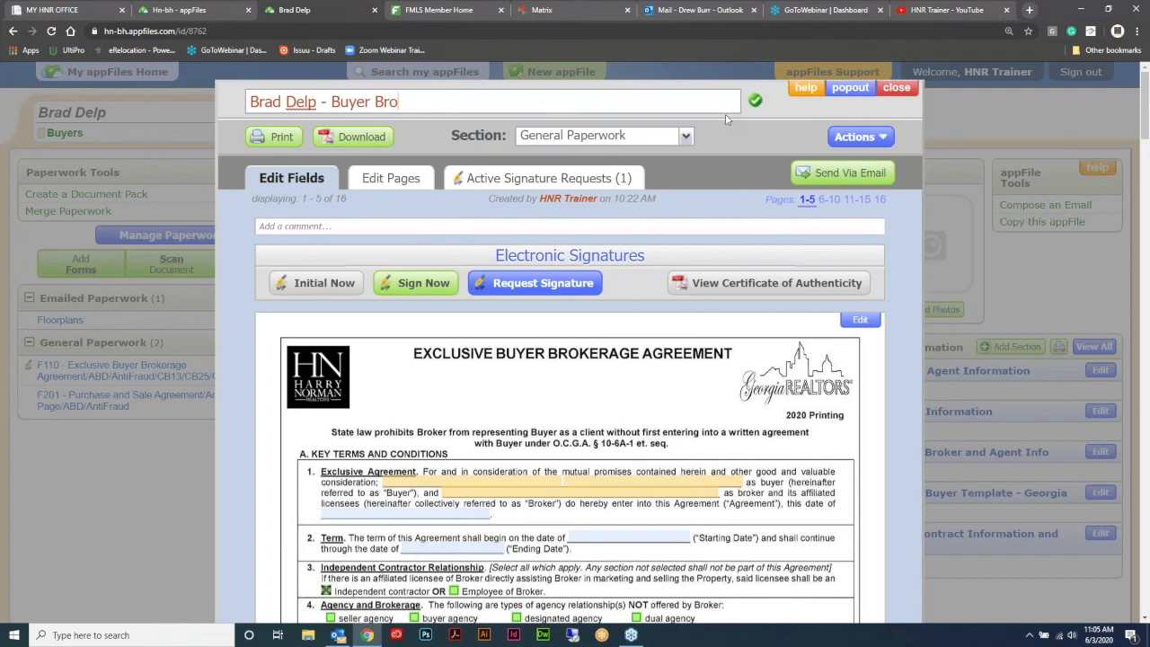
type("age")
left_click(757, 104)
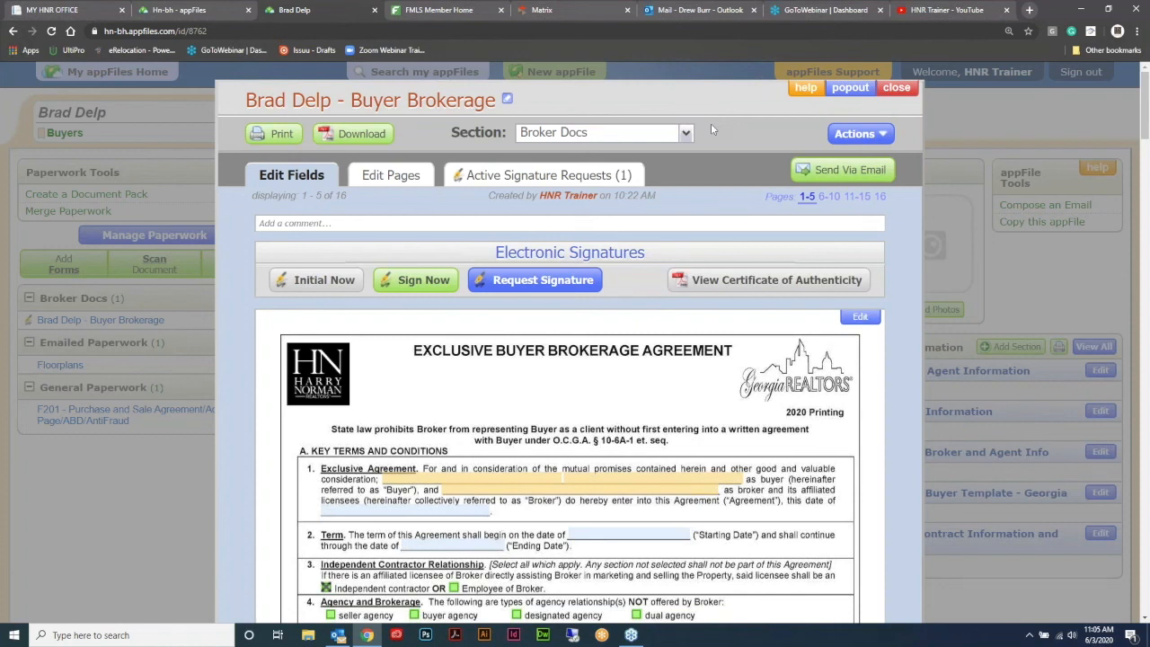
left_click(899, 88)
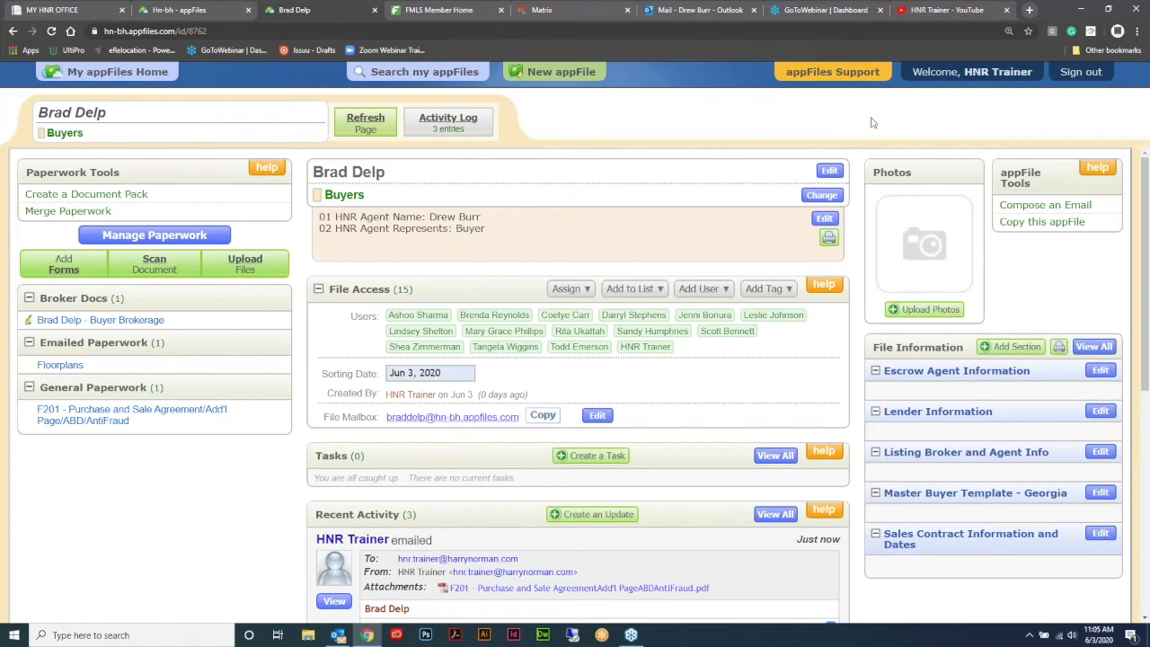
scroll(653, 341, "down", 3)
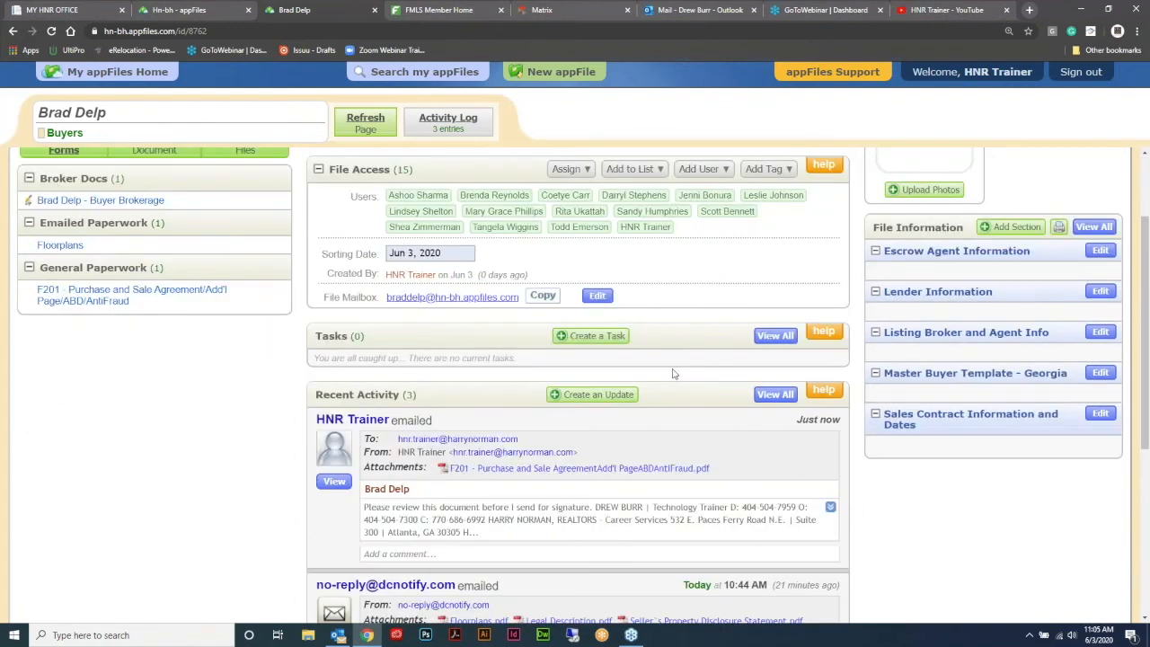
left_click(593, 394)
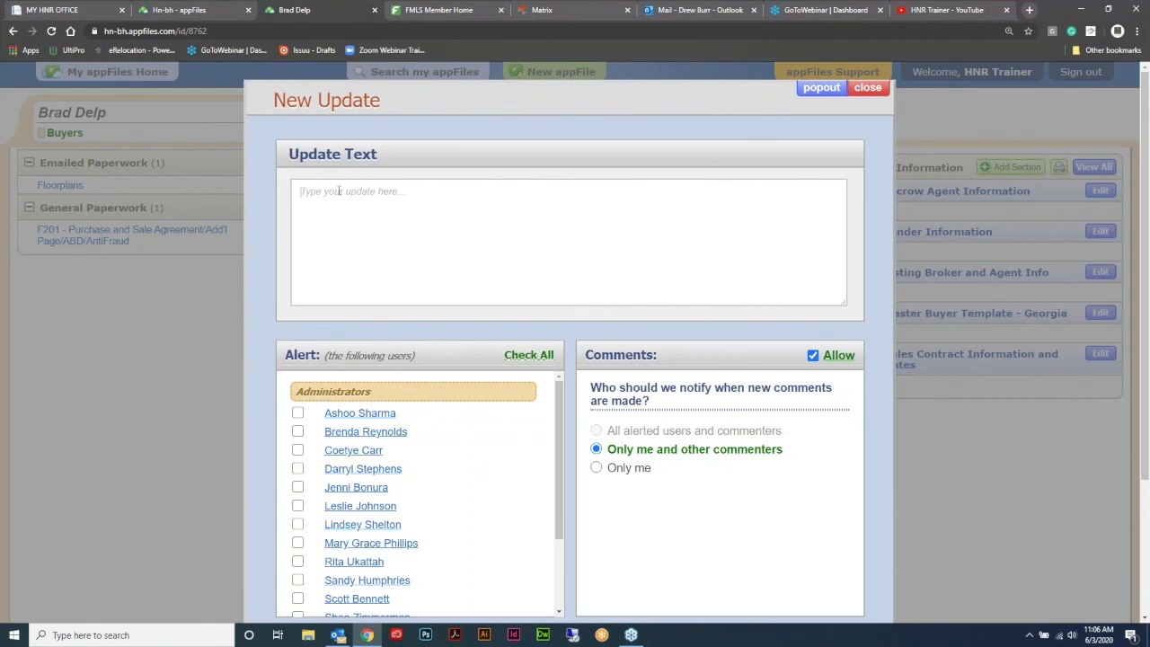
scroll(517, 306, "down", 3)
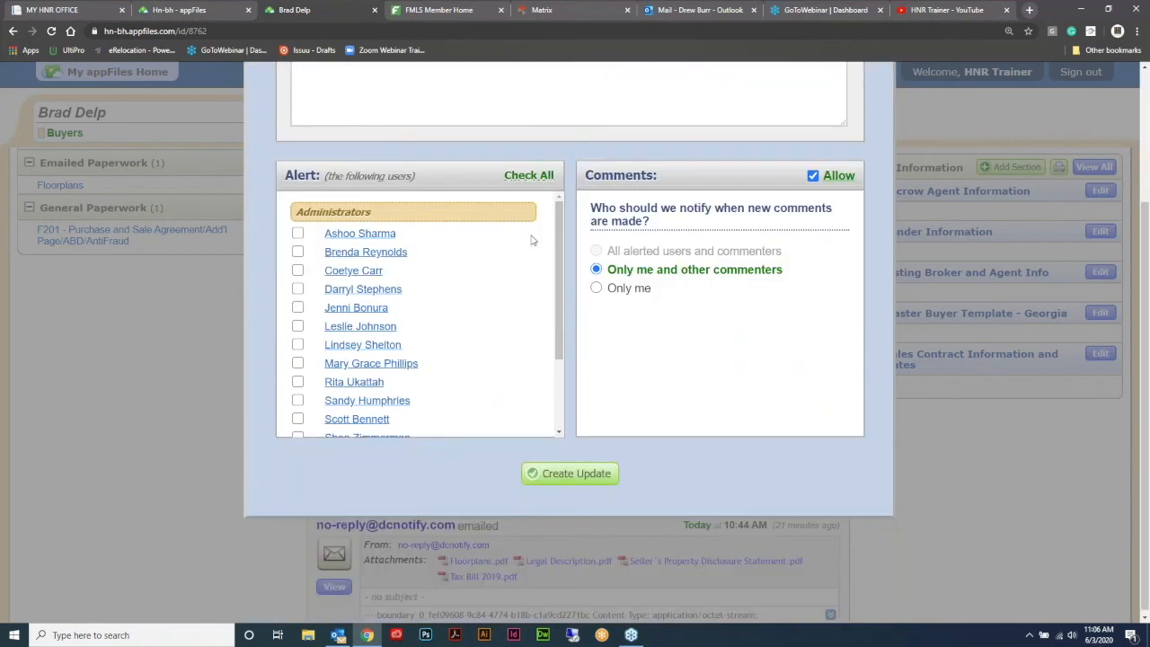
scroll(559, 270, "down", 2)
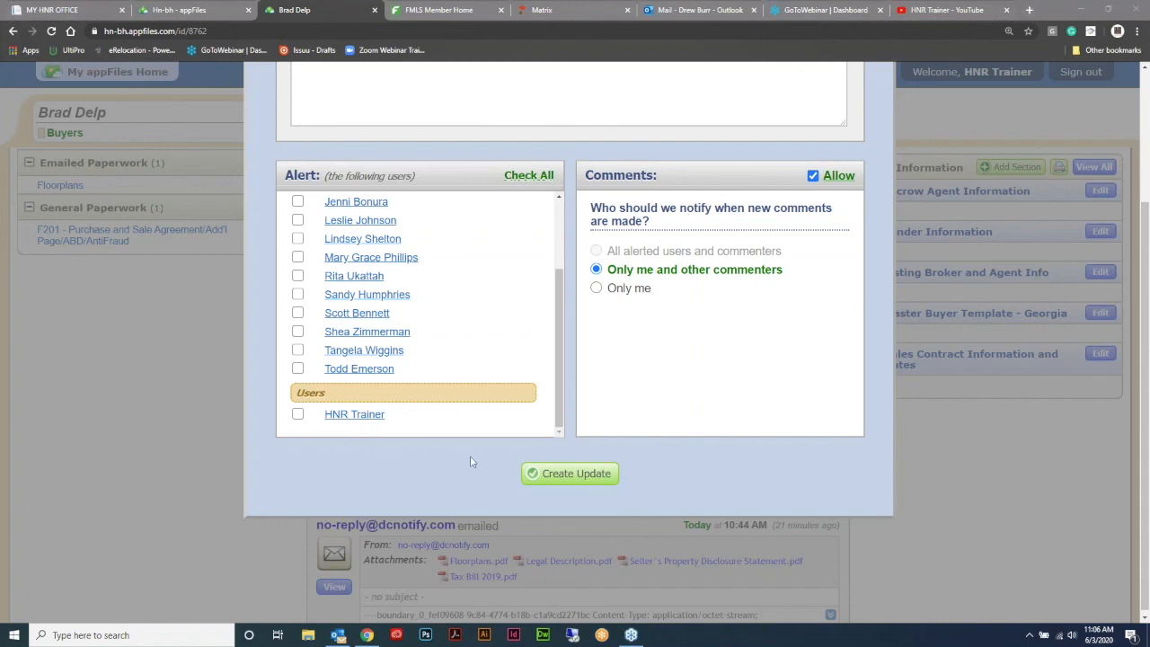
scroll(631, 320, "up", 2)
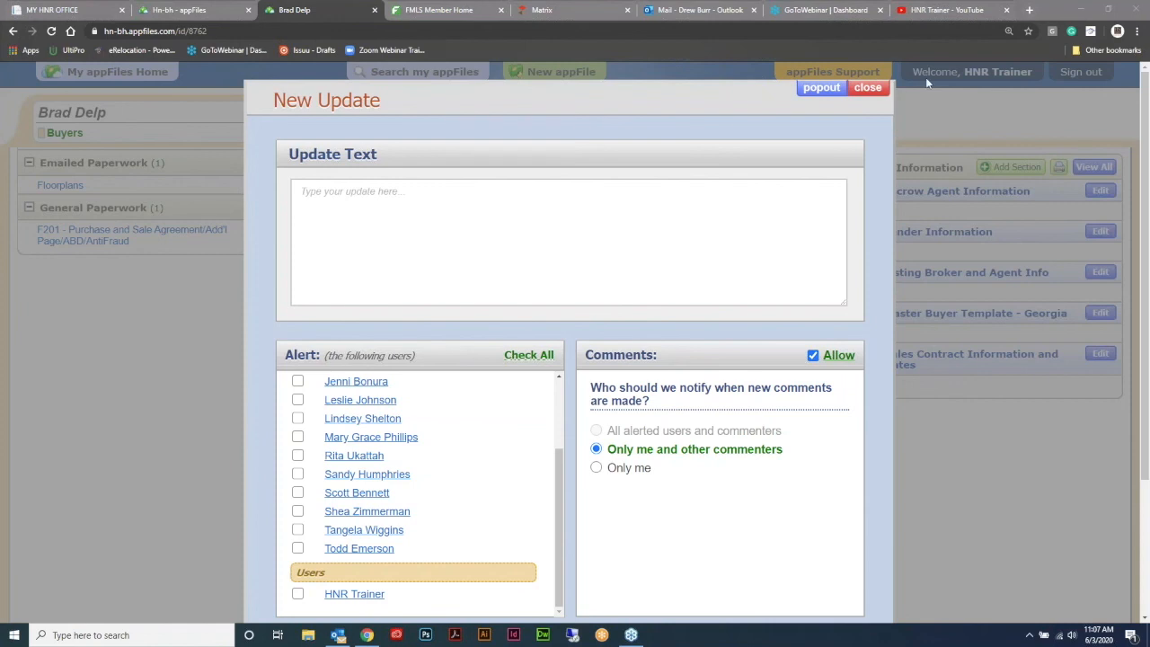
- Discard the New Update form and return to the client's paperwork forms
left_click(855, 87)
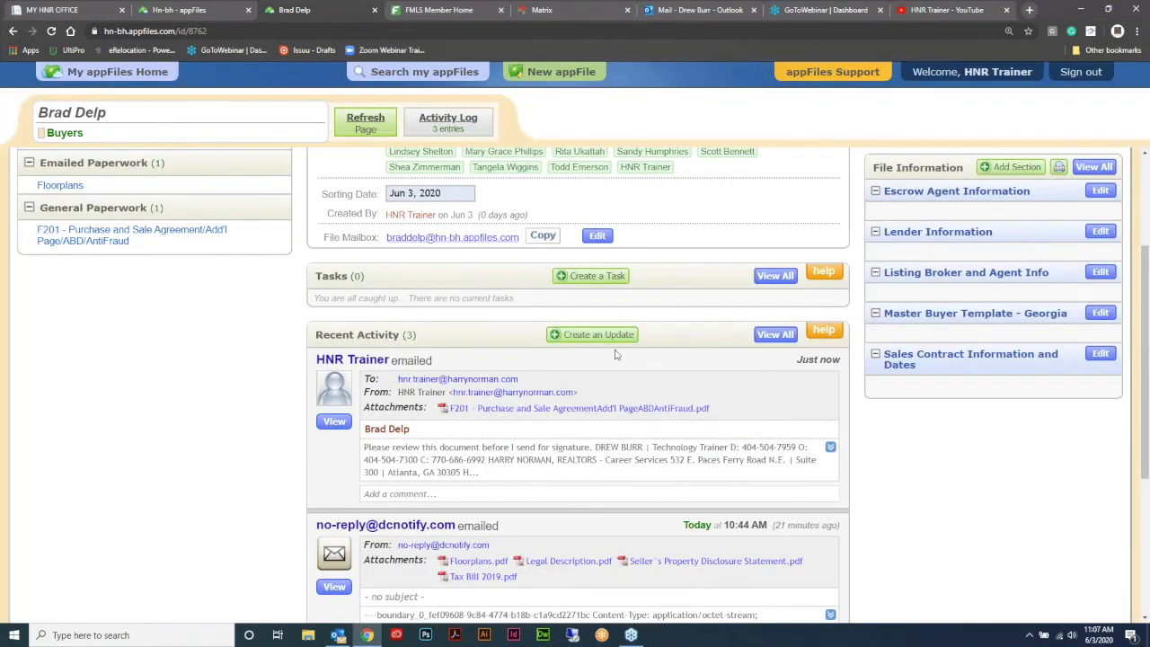
scroll(620, 355, "up", 2)
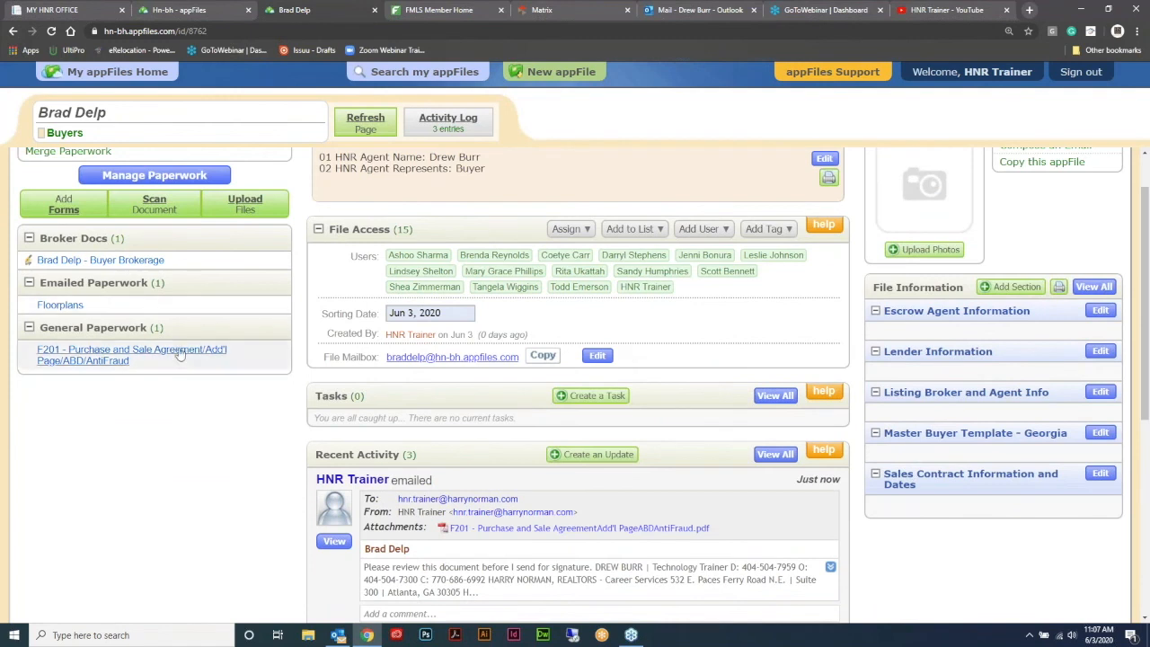
left_click(121, 357)
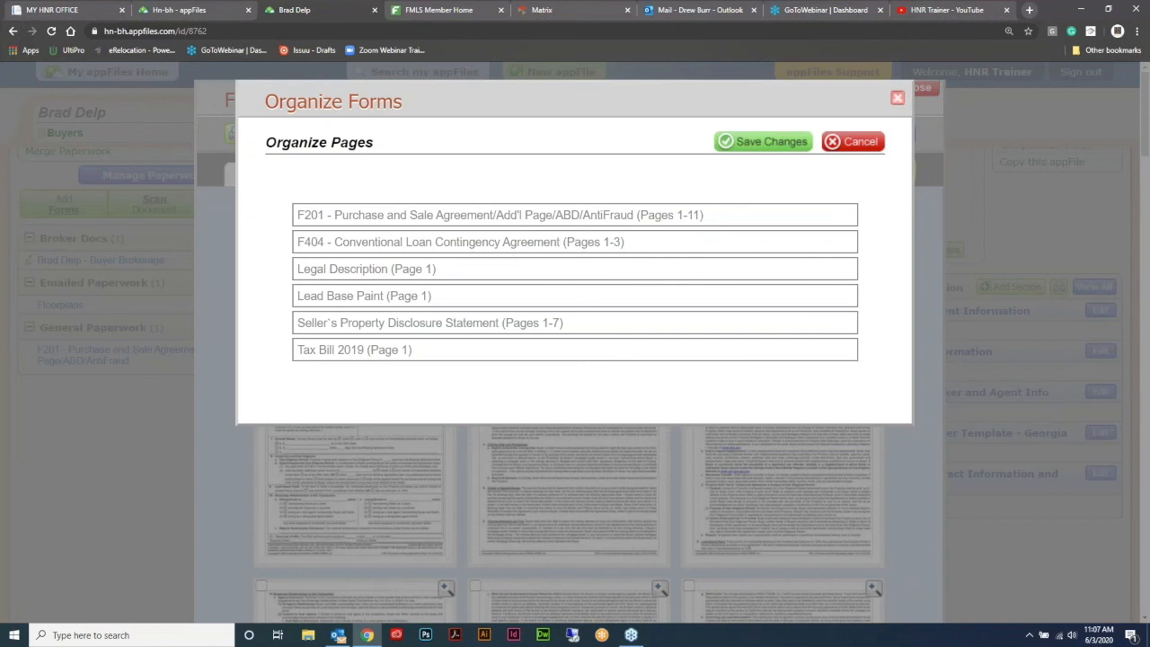
- Move F404 to the top of the form order, save it, and close the viewer
left_click_drag(363, 248, 362, 216)
left_click_drag(362, 245, 374, 193)
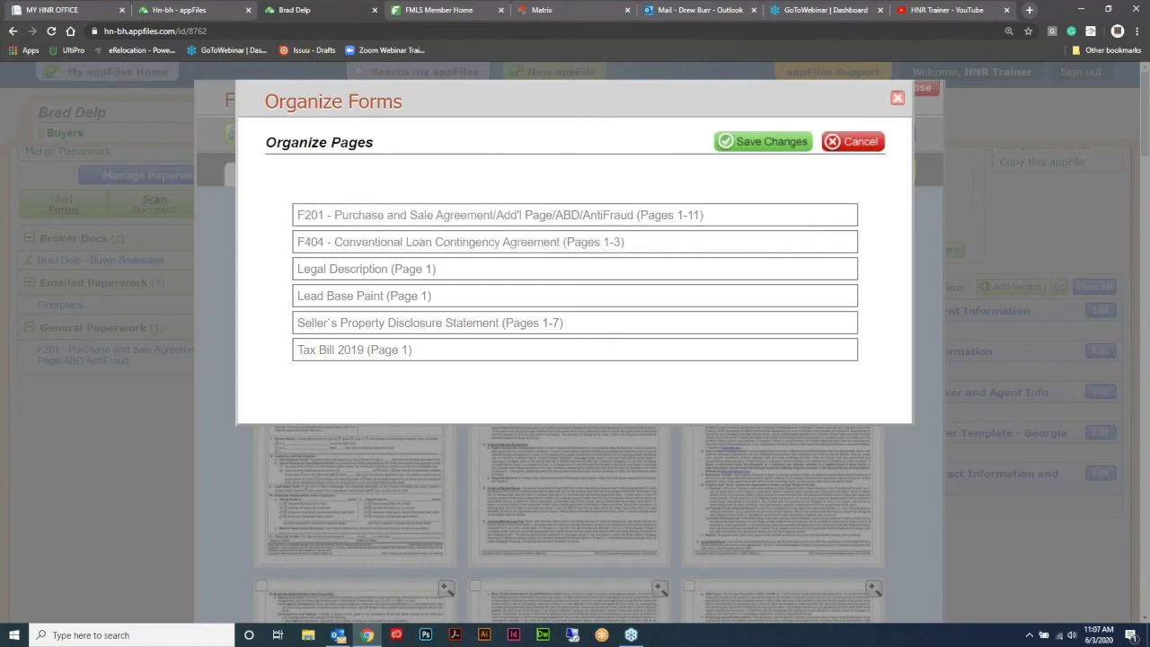
left_click(759, 144)
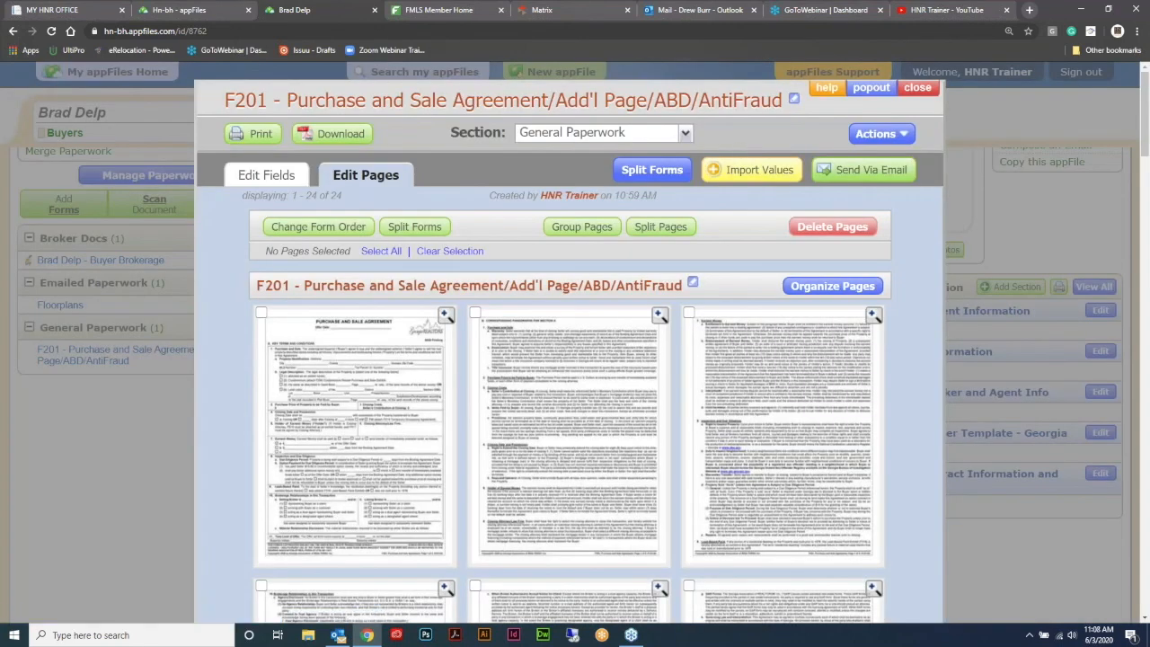
left_click(917, 87)
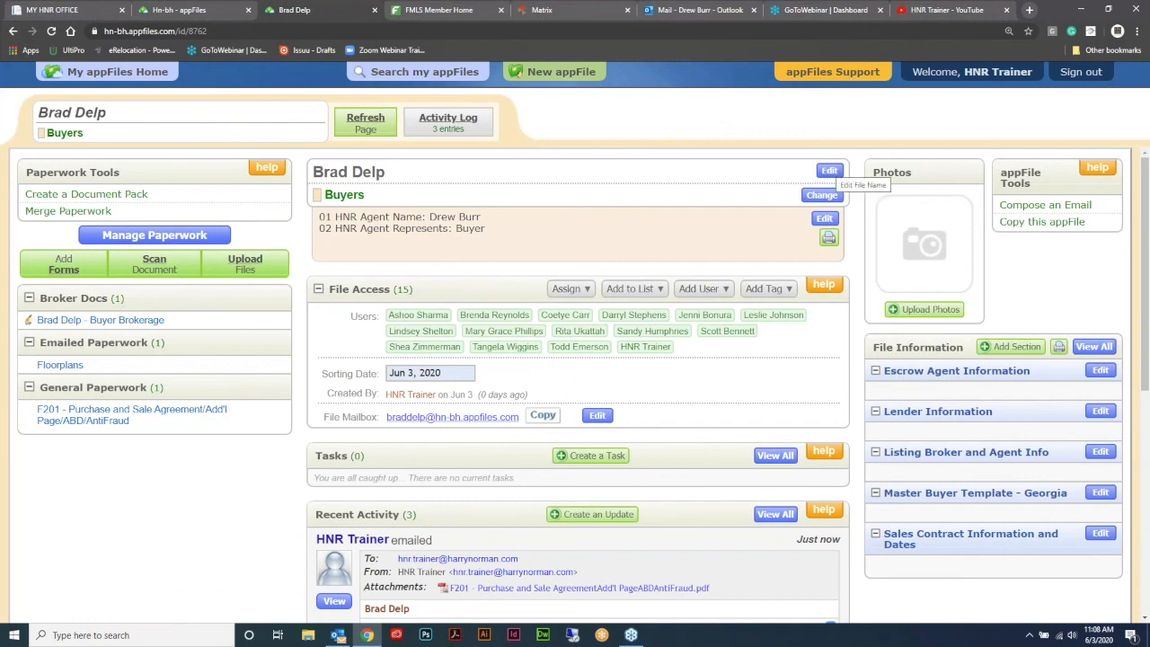
left_click(828, 172)
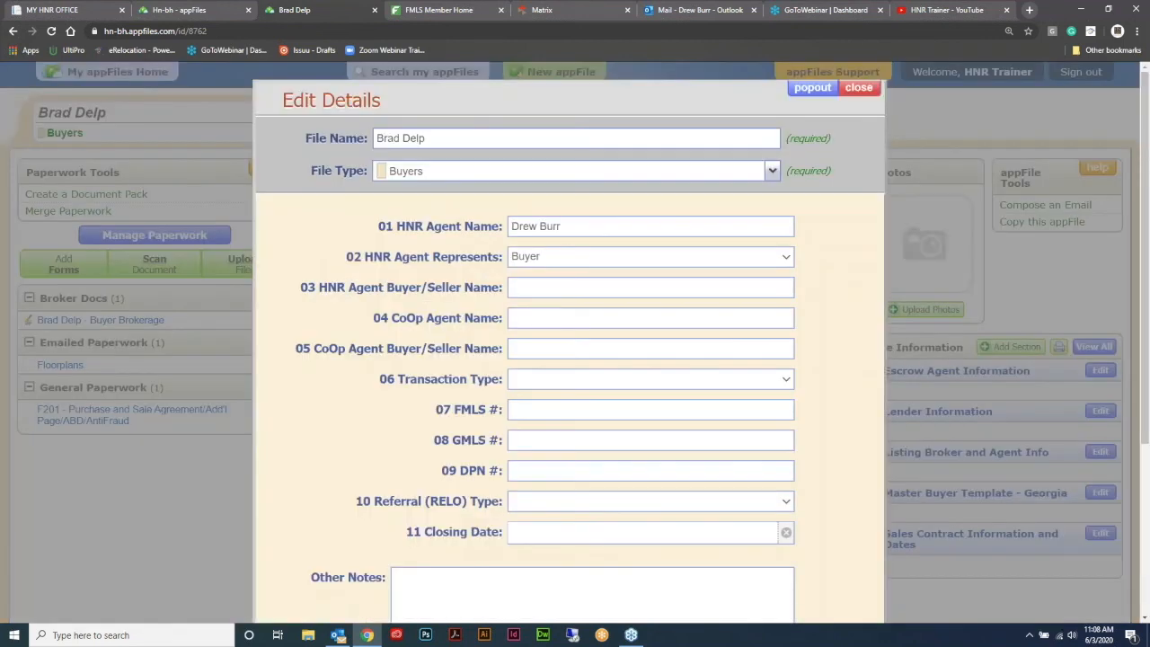
left_click(455, 140)
left_click_drag(453, 137, 342, 122)
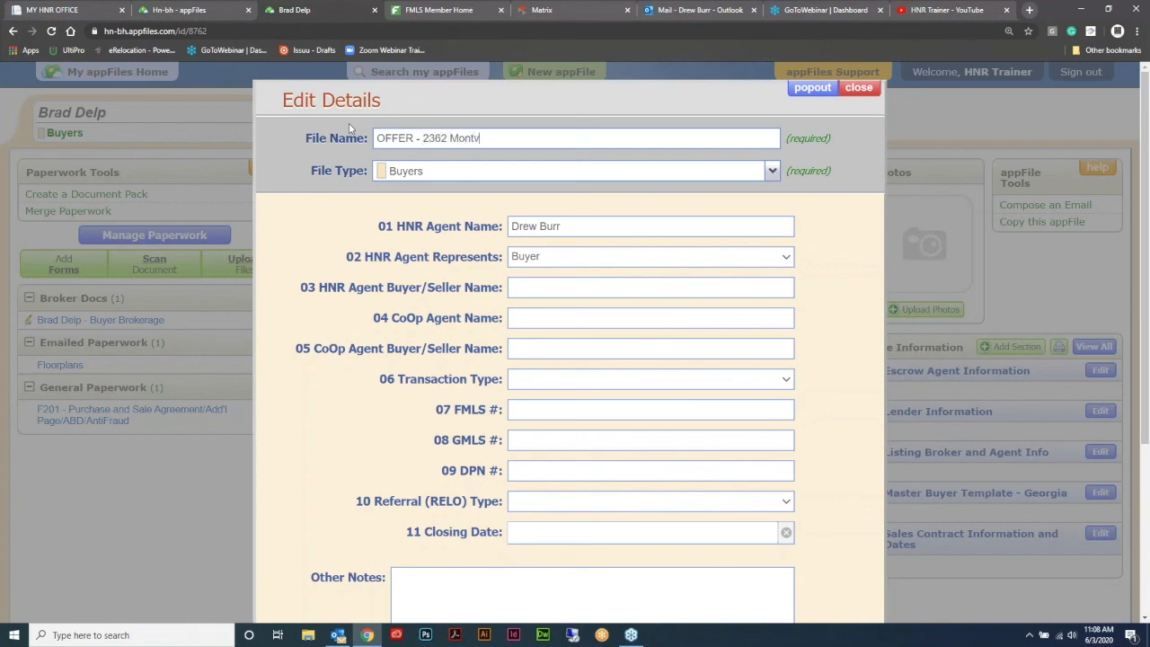
left_click(770, 173)
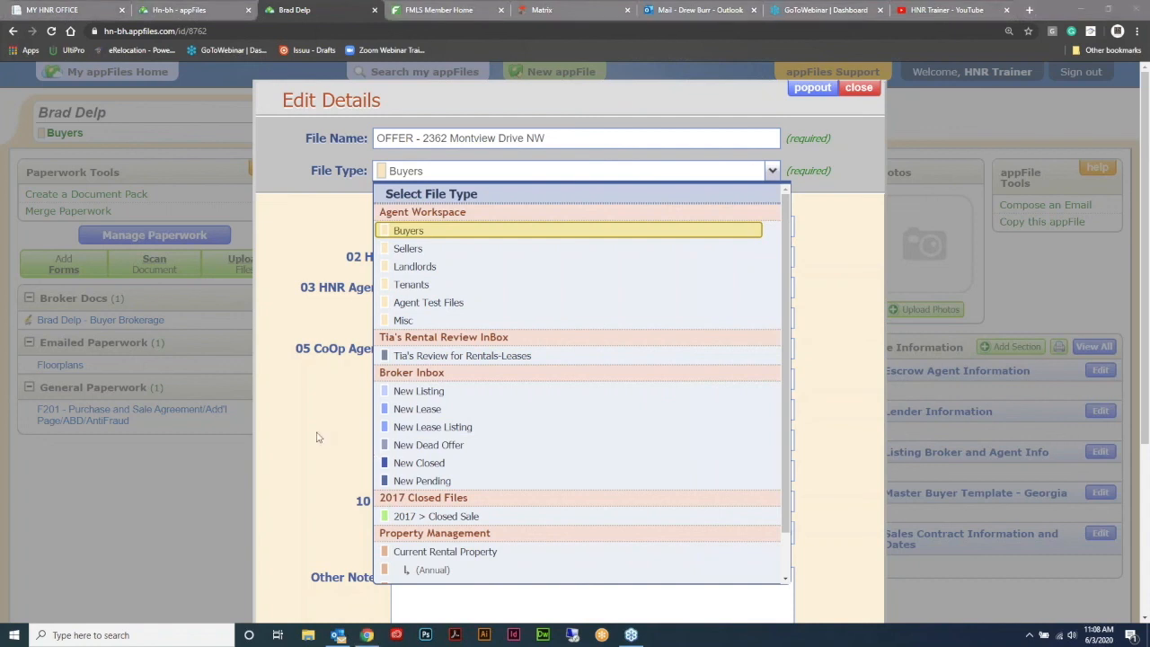
left_click(447, 482)
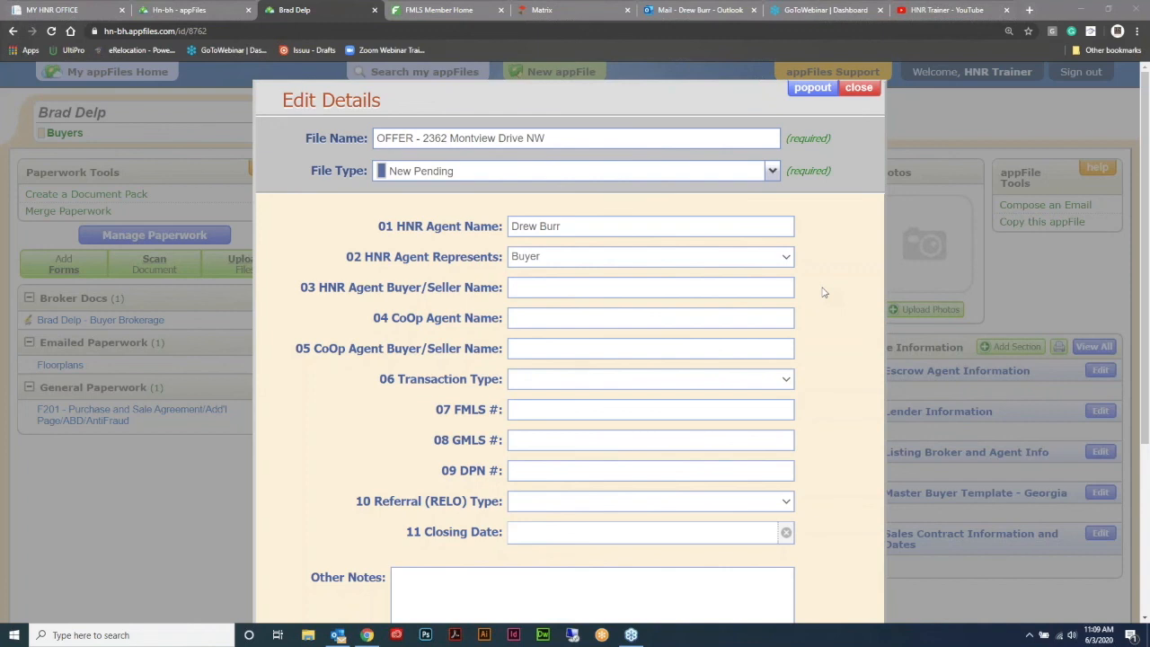
left_click(861, 89)
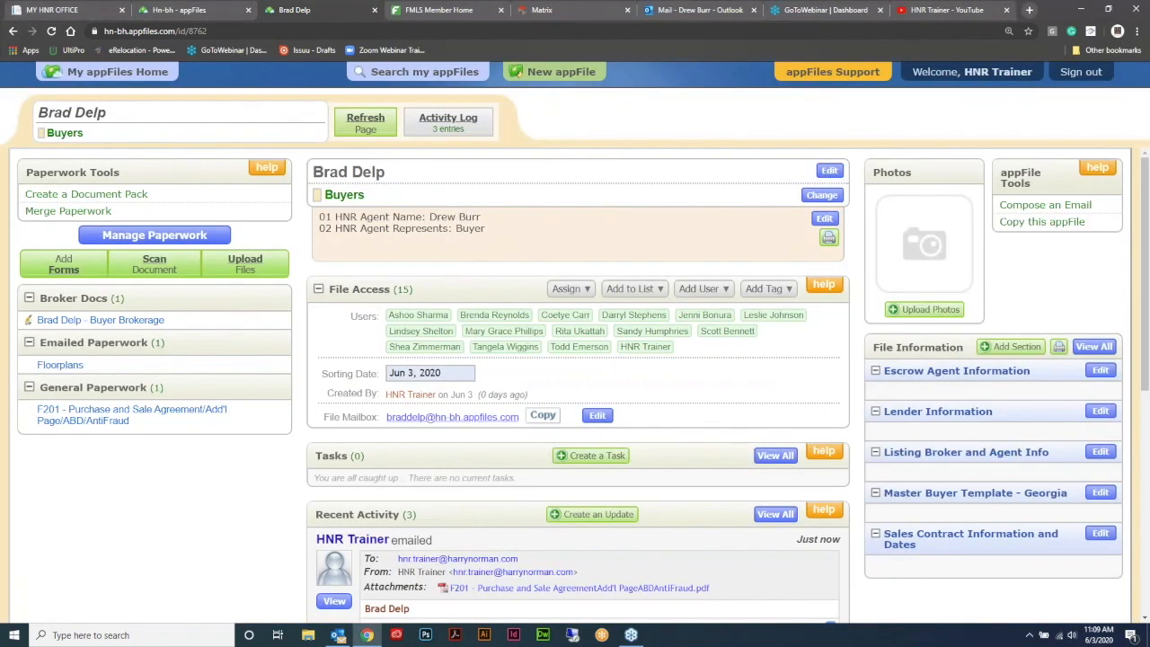
scroll(723, 197, "down", 1)
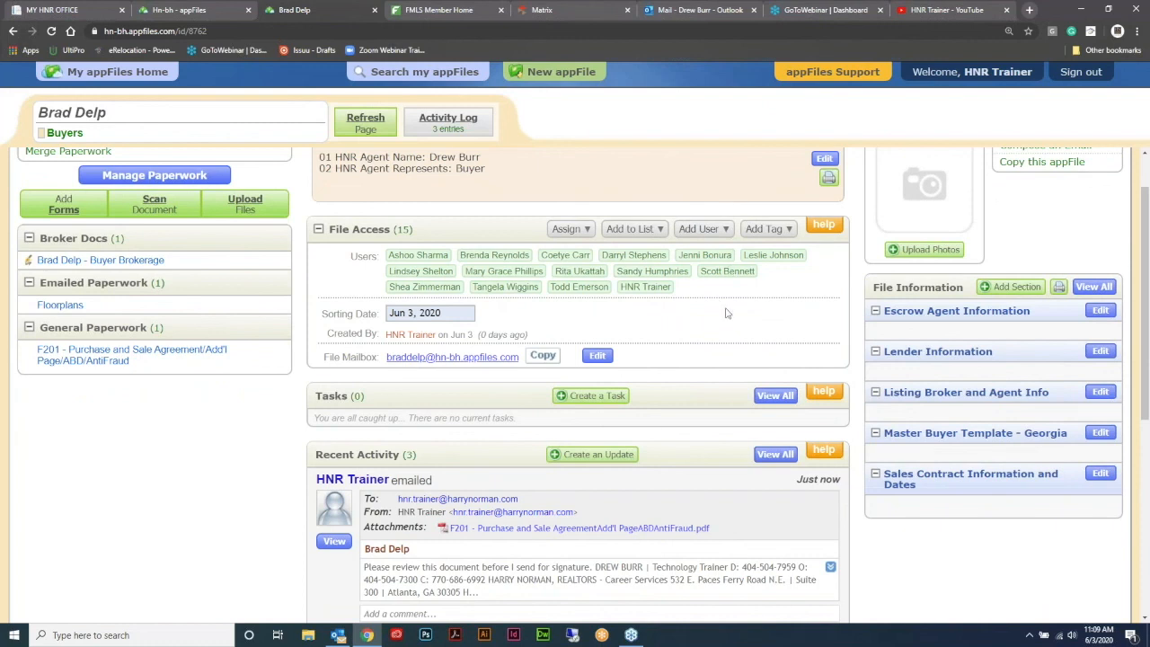
scroll(727, 313, "up", 1)
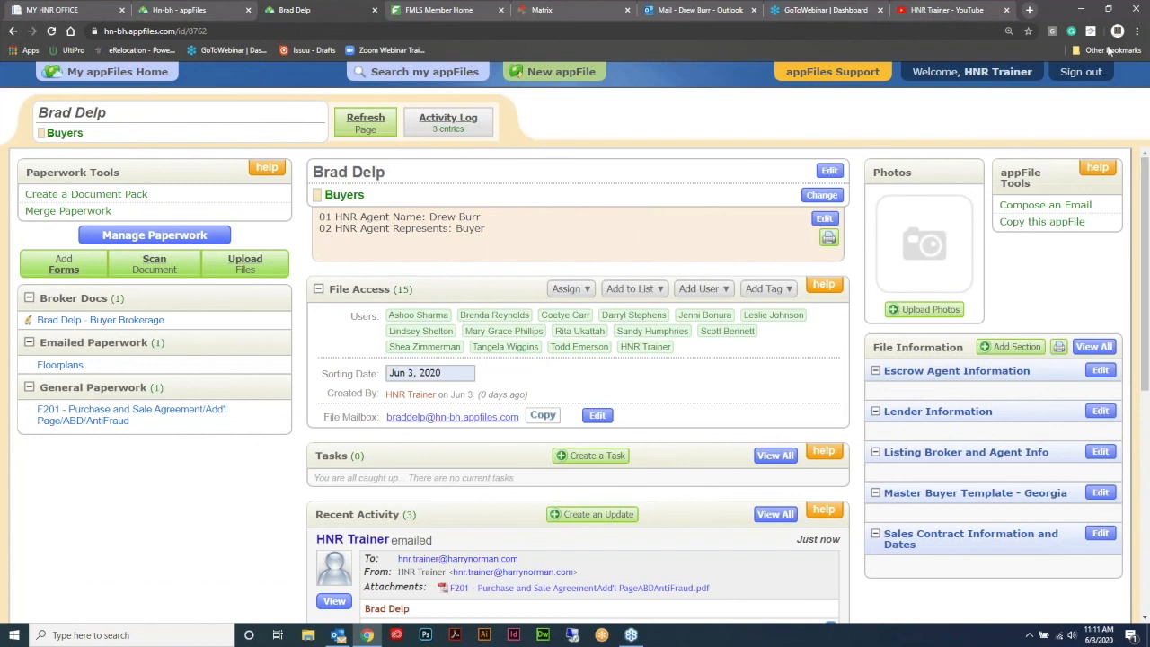
left_click(1138, 42)
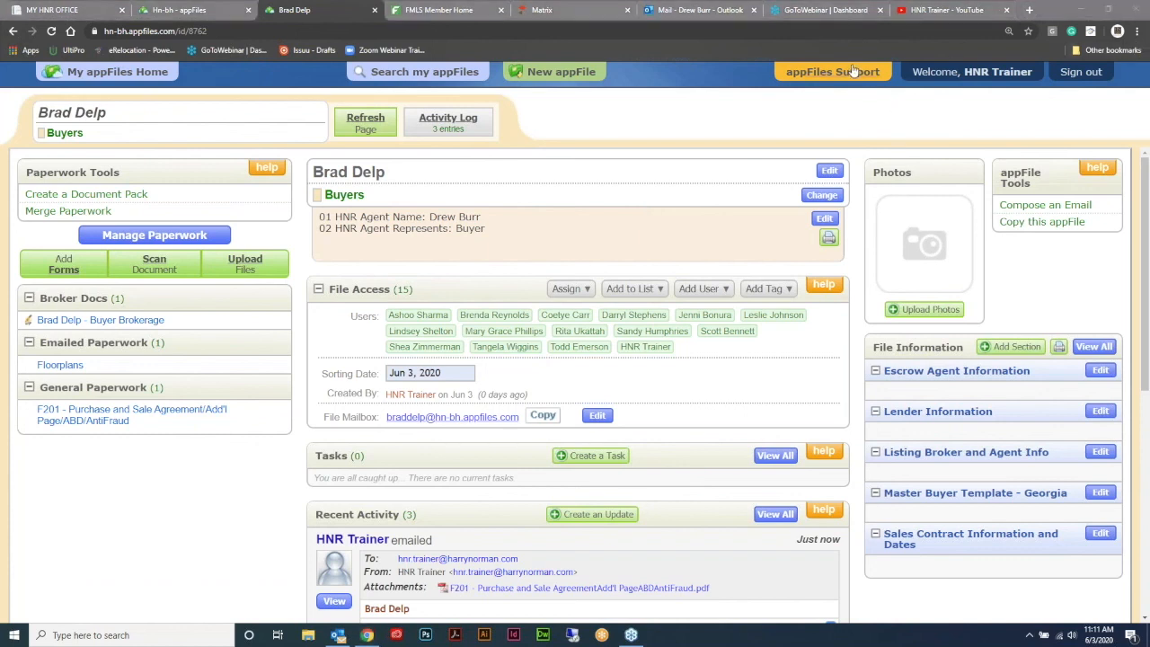